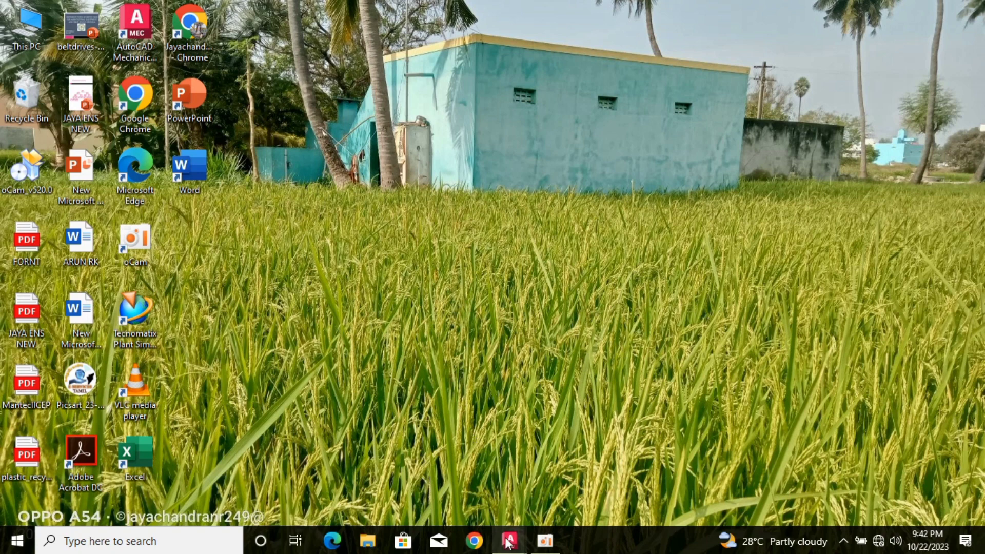
- Set Drawing6's units to 0.0 length precision with Millimeters insertion scale
{"action": "mouse_move", "coordinate": [509, 541]}
{"action": "left_click", "coordinate": [645, 472]}
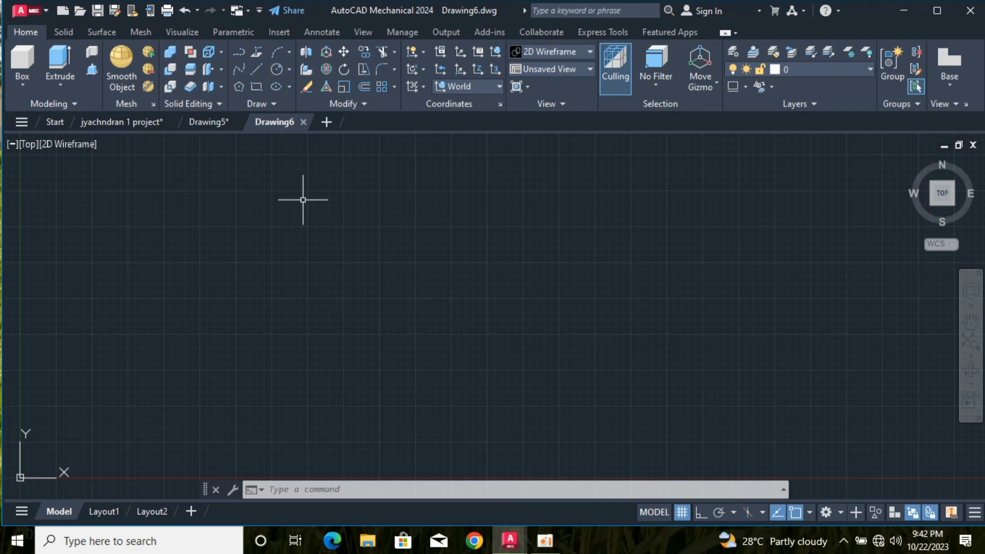
{"action": "scroll", "coordinate": [303, 199], "scroll_direction": "up", "scroll_amount": 3}
{"action": "scroll", "coordinate": [302, 200], "scroll_direction": "down", "scroll_amount": 1}
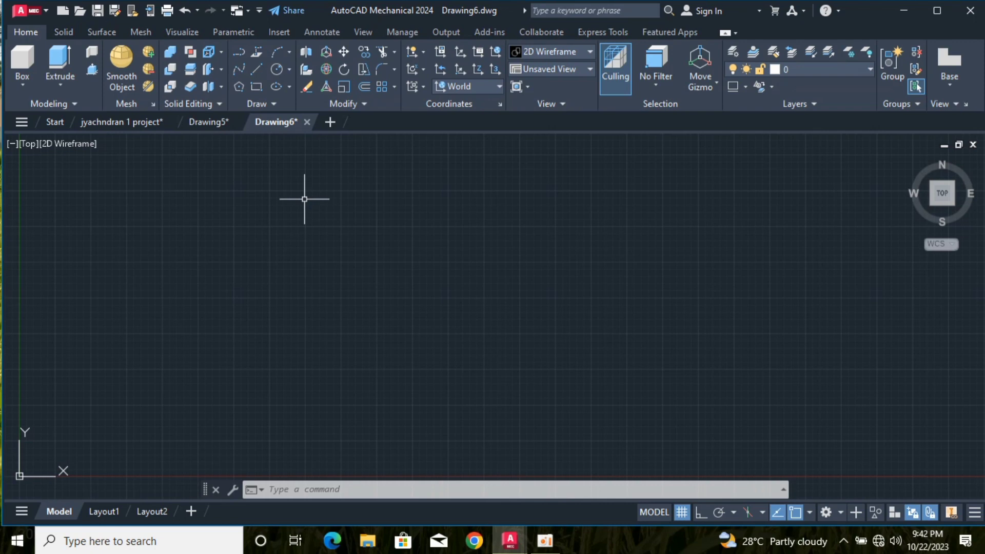
{"action": "type", "text": "Ui"}
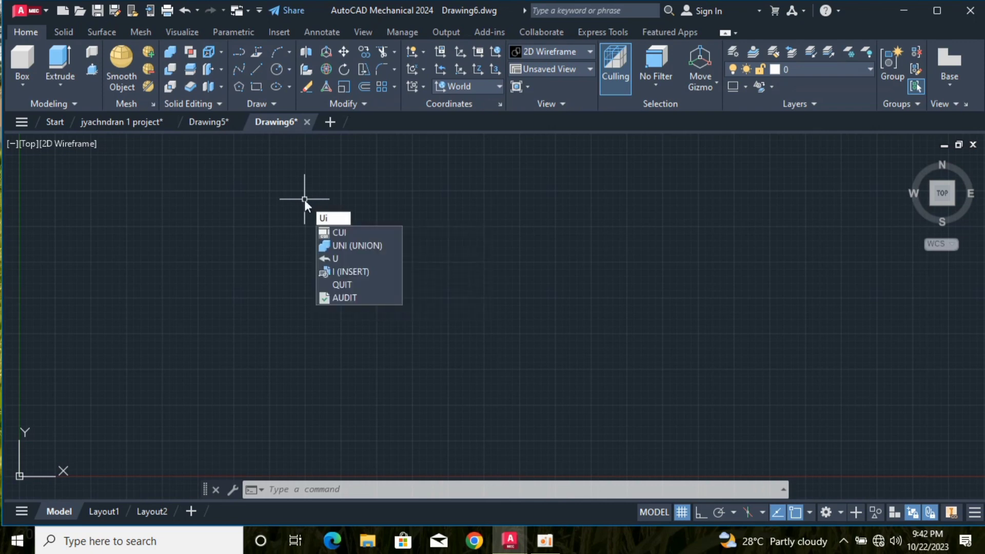
{"action": "key", "text": "BackSpace"}
{"action": "type", "text": "NIt"}
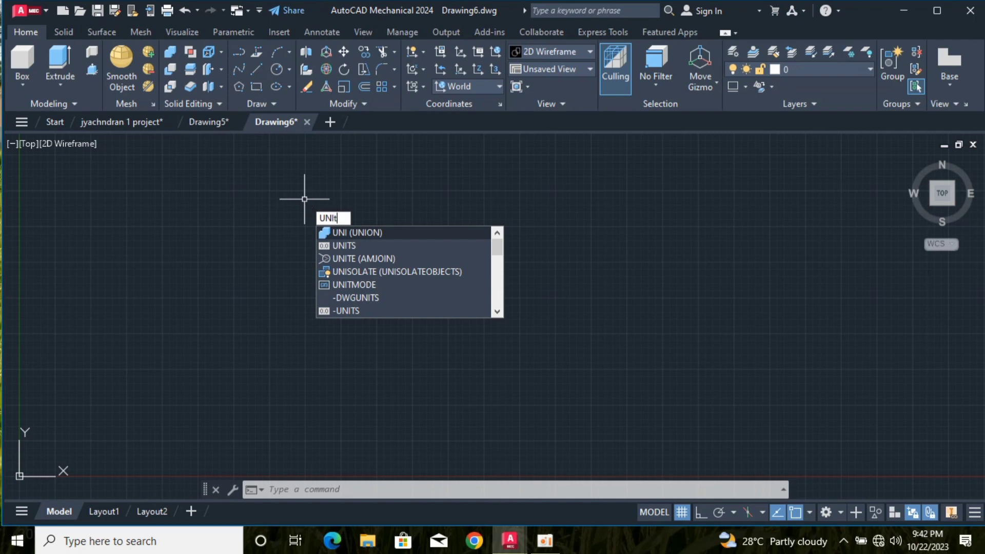
{"action": "type", "text": "s"}
{"action": "key", "text": "Return"}
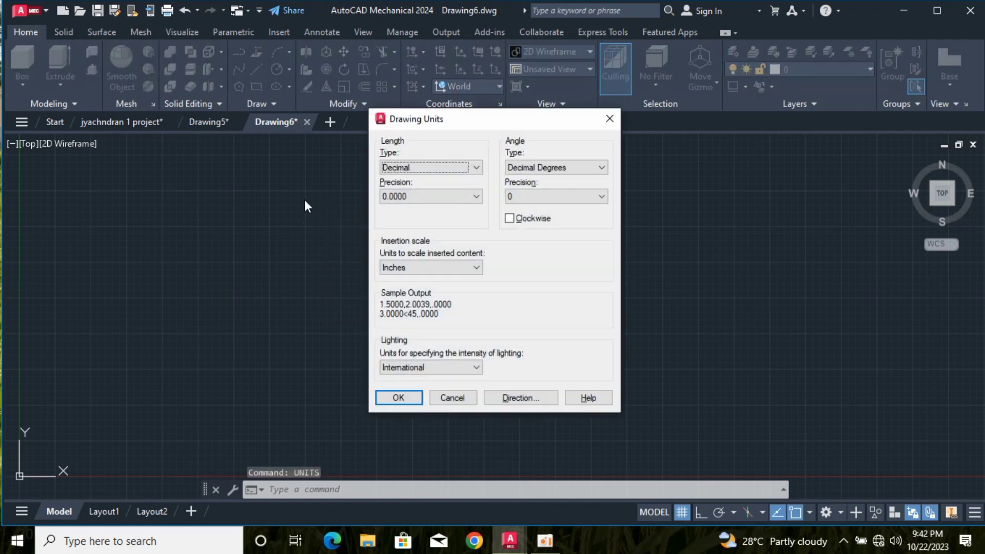
{"action": "left_click", "coordinate": [462, 197]}
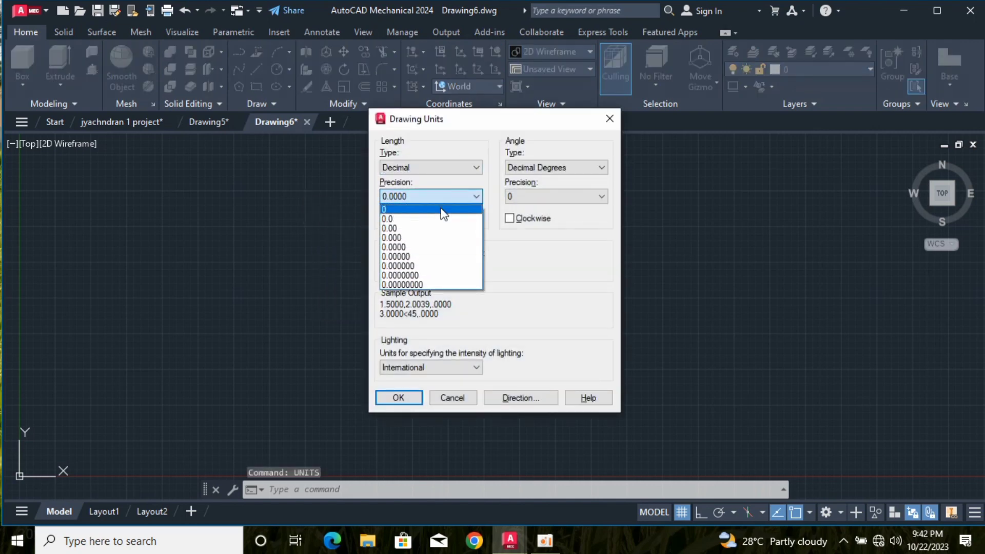
{"action": "left_click", "coordinate": [434, 218]}
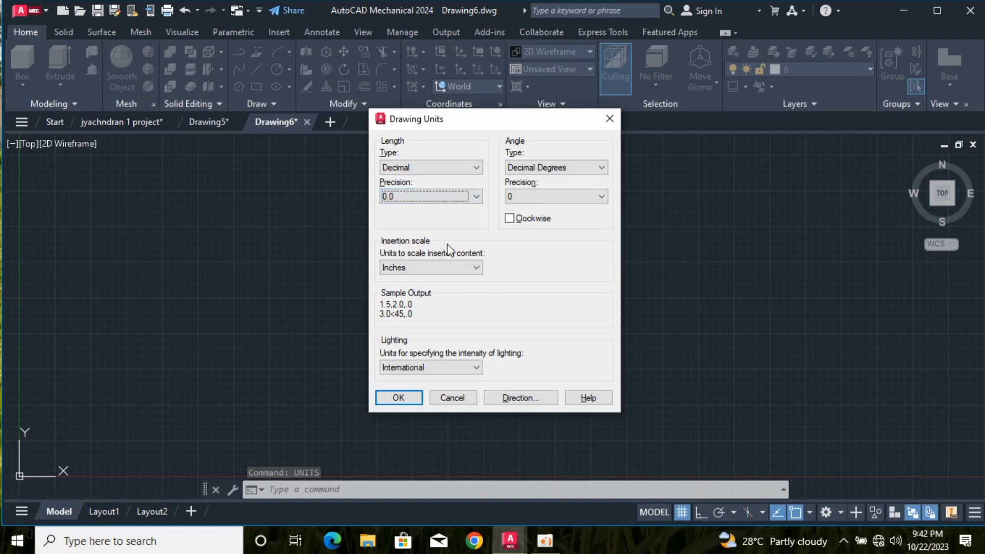
{"action": "left_click", "coordinate": [405, 267]}
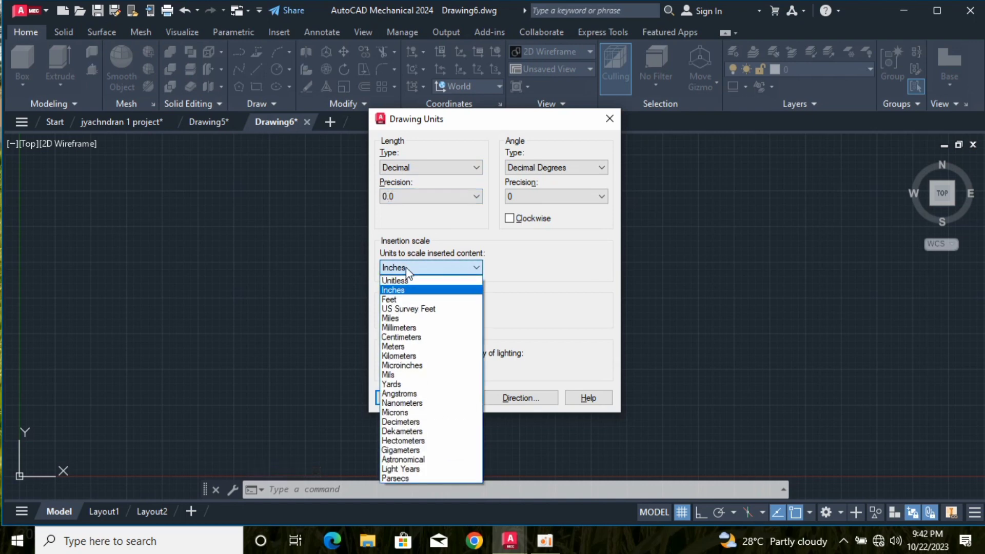
{"action": "left_click", "coordinate": [407, 327]}
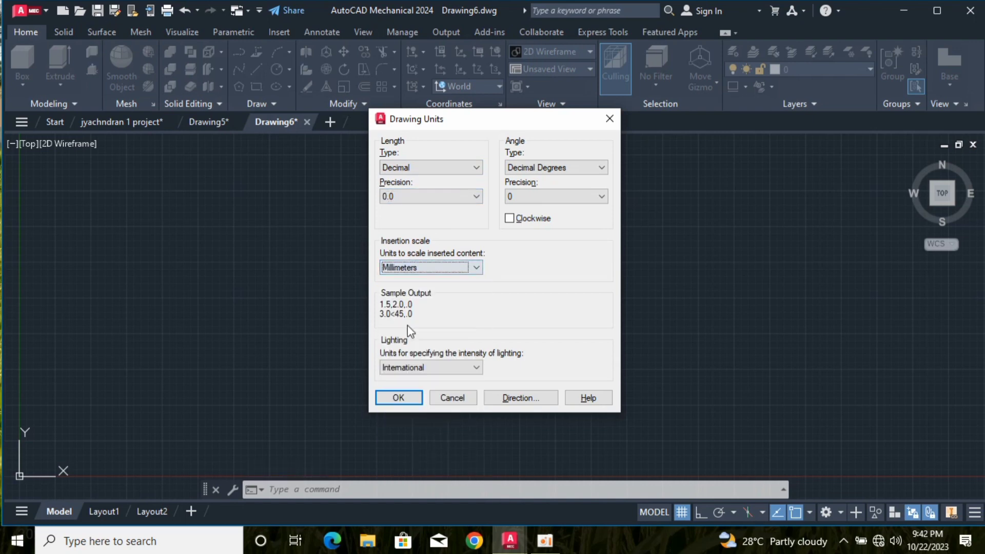
{"action": "left_click", "coordinate": [406, 400]}
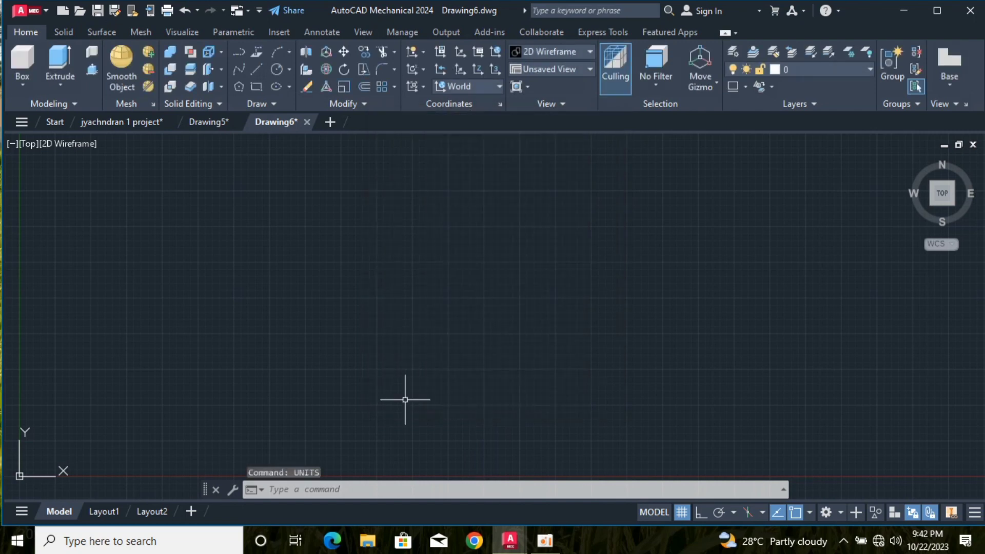
- Set the drawing limits with LIMITS, keeping 0,0 lower left and 200,200 upper right
{"action": "type", "text": "LIMI"}
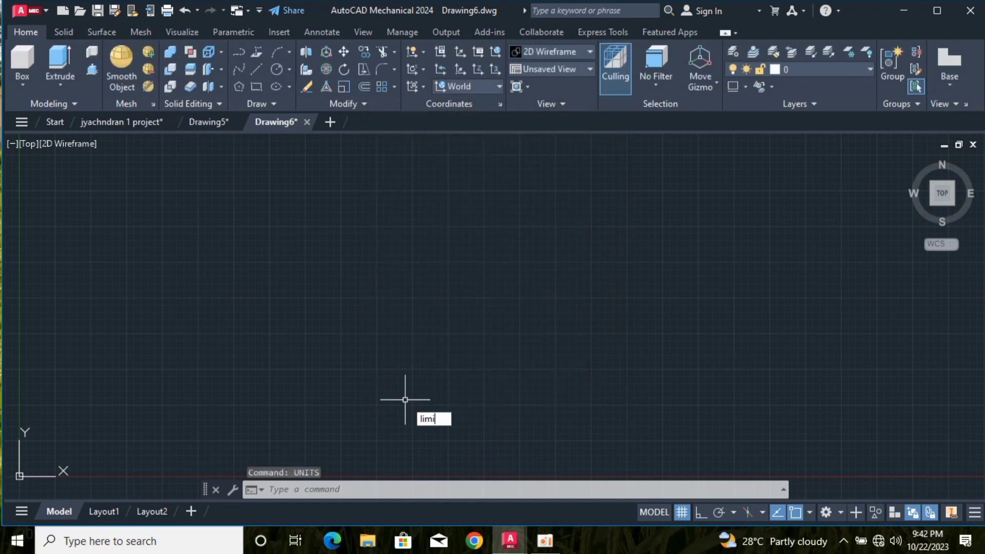
{"action": "type", "text": "TS"}
{"action": "key", "text": "Return"}
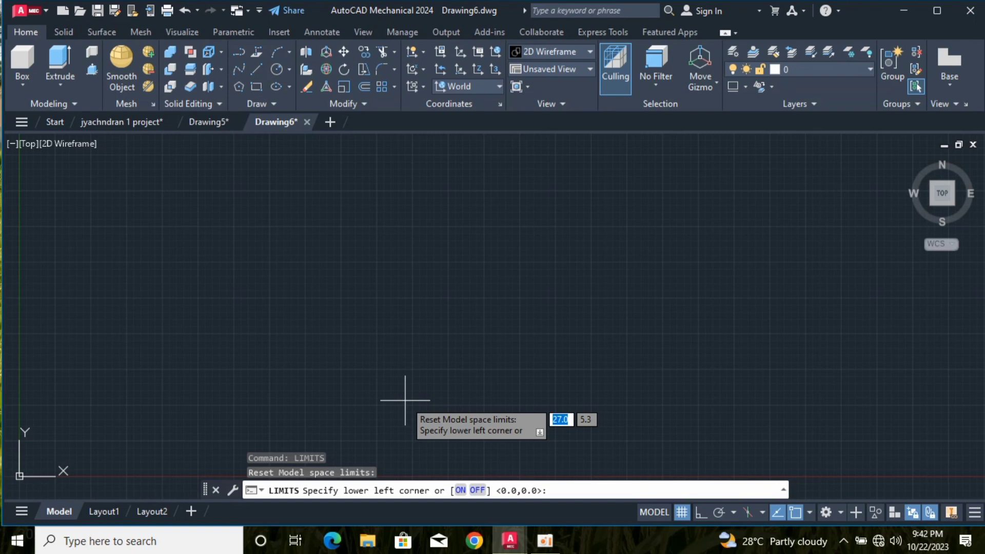
{"action": "key", "text": "Return"}
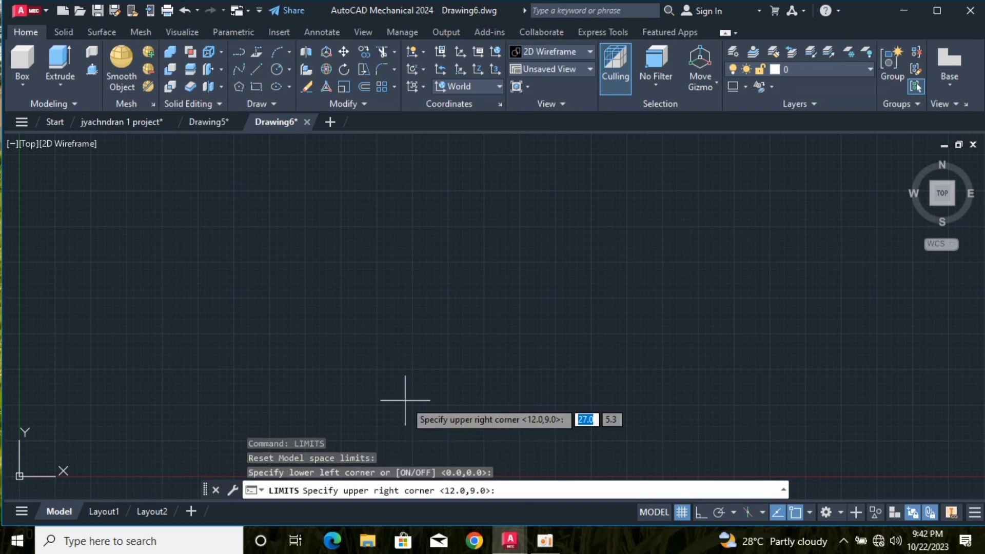
{"action": "type", "text": "2"}
{"action": "type", "text": "00"}
{"action": "key", "text": "Tab"}
{"action": "type", "text": "2"}
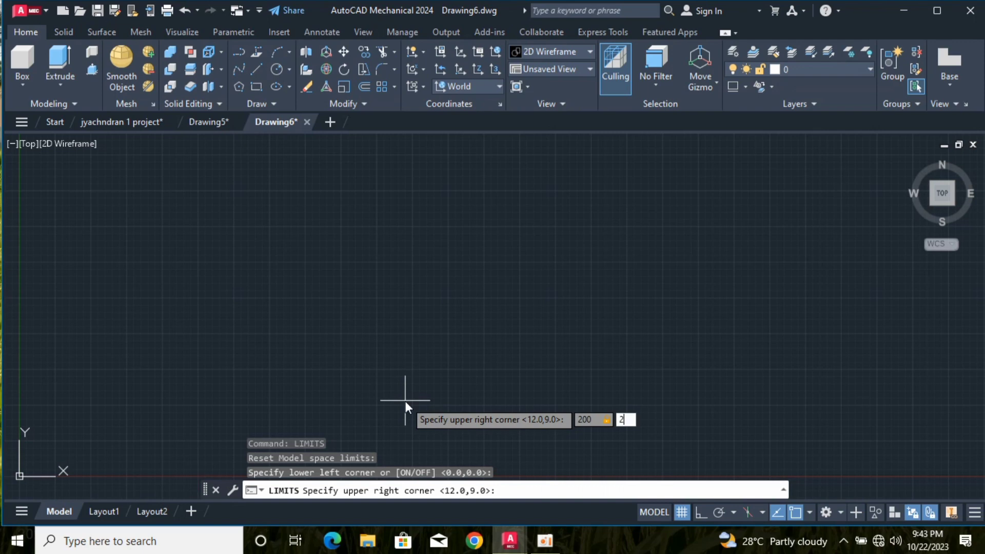
{"action": "type", "text": "00"}
{"action": "key", "text": "Return"}
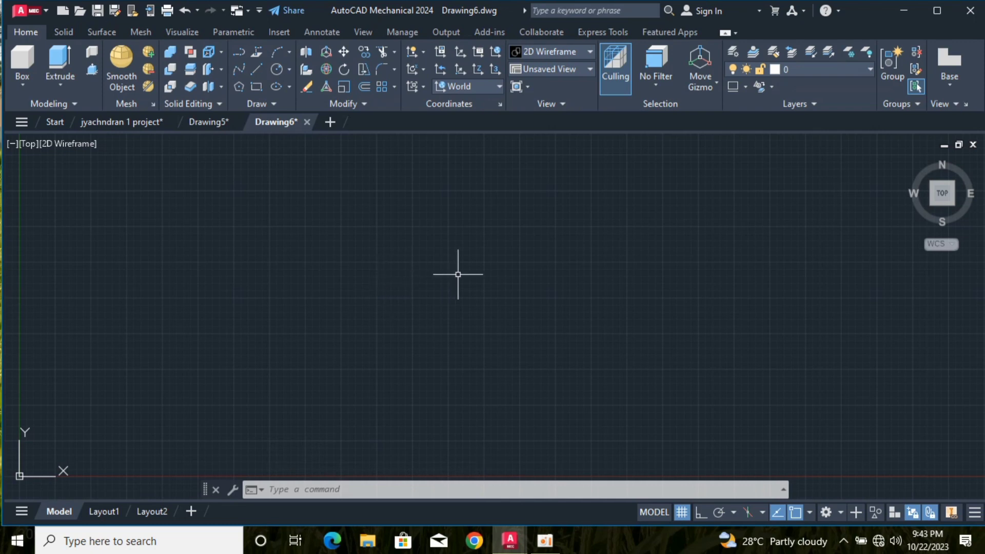
- Draw a circle of radius 1.25 in the drawing area
{"action": "type", "text": "c"}
{"action": "key", "text": "Return"}
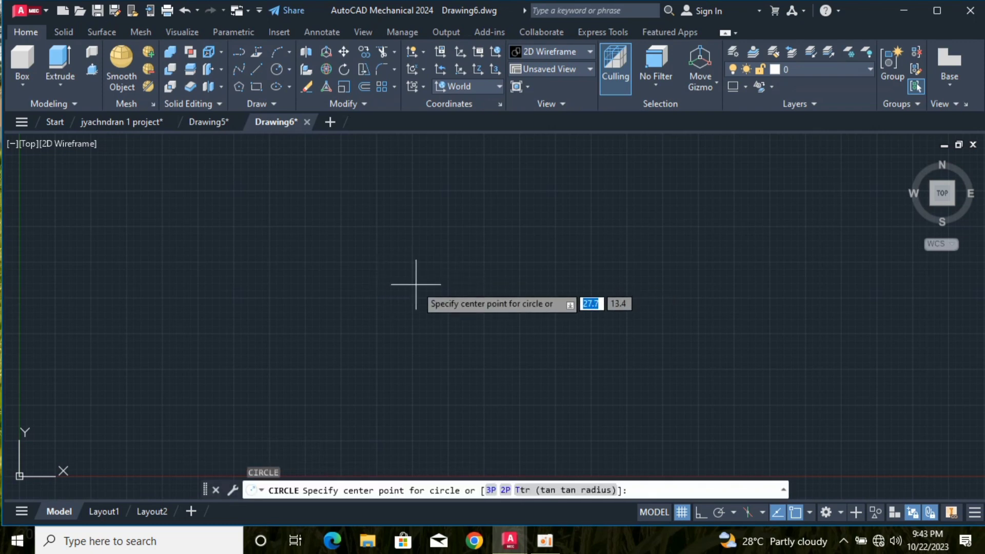
{"action": "left_click", "coordinate": [417, 284]}
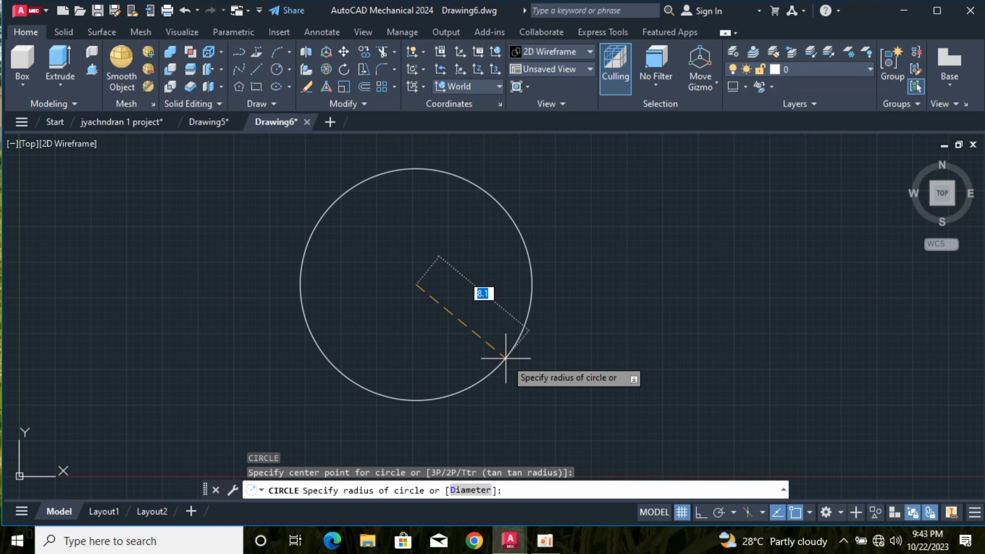
{"action": "type", "text": "1."}
{"action": "type", "text": "25"}
{"action": "key", "text": "Return"}
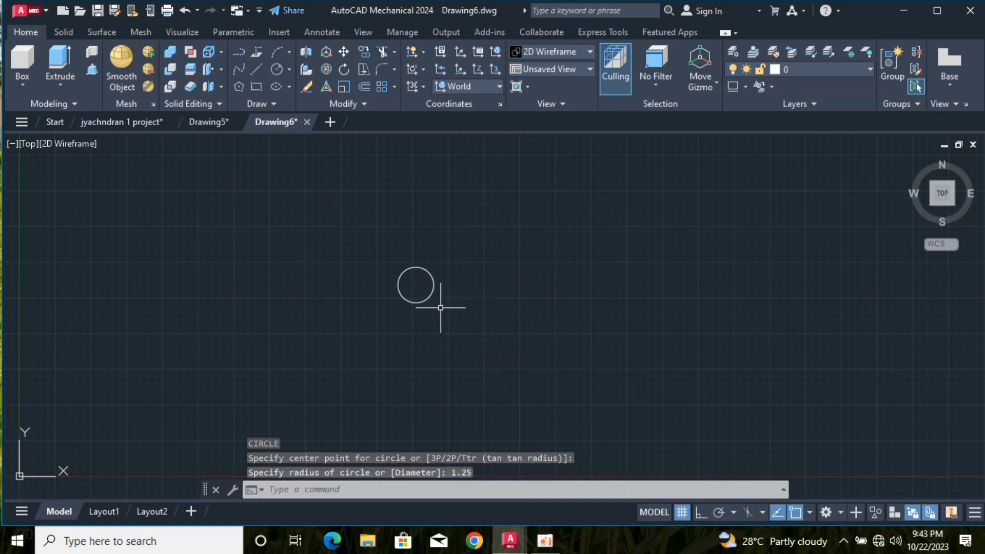
{"action": "scroll", "coordinate": [414, 300], "scroll_direction": "up", "scroll_amount": 2}
- Draw a concentric radius-4 circle on the same centre
{"action": "type", "text": "c"}
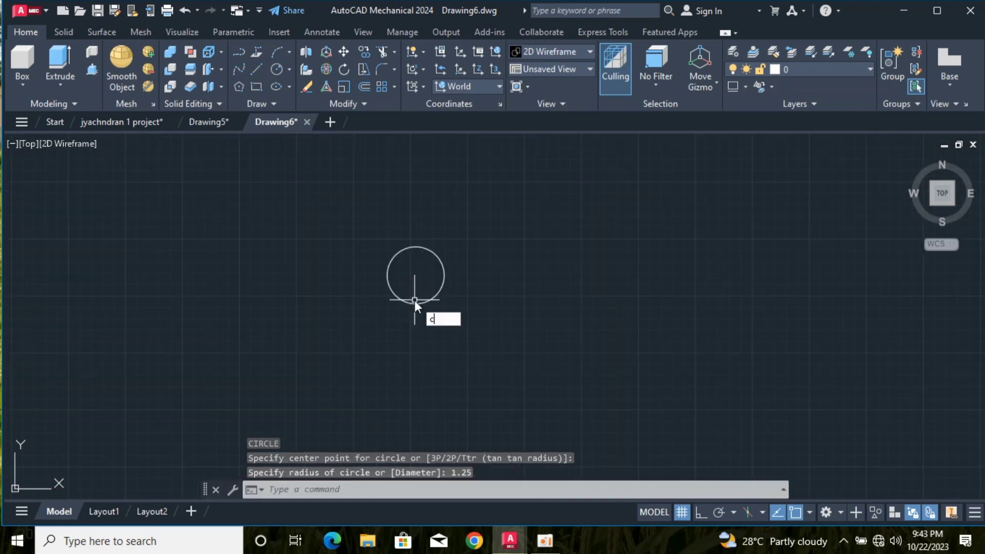
{"action": "key", "text": "Return"}
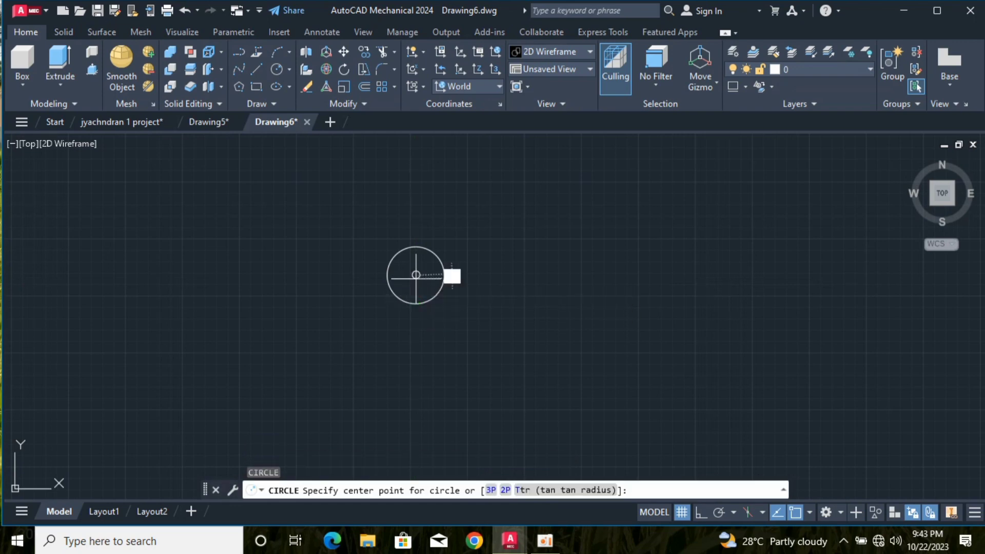
{"action": "left_click", "coordinate": [415, 275]}
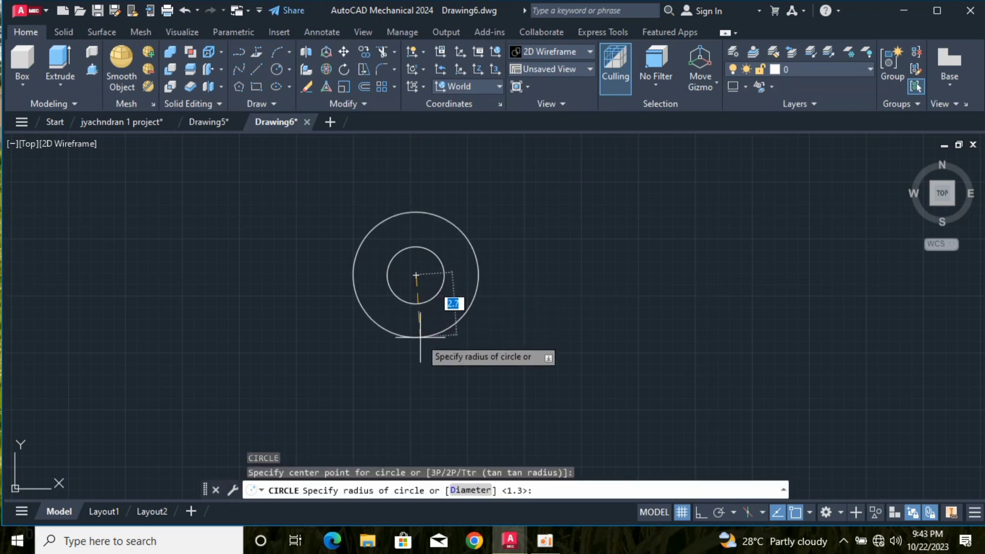
{"action": "type", "text": "4"}
{"action": "key", "text": "Return"}
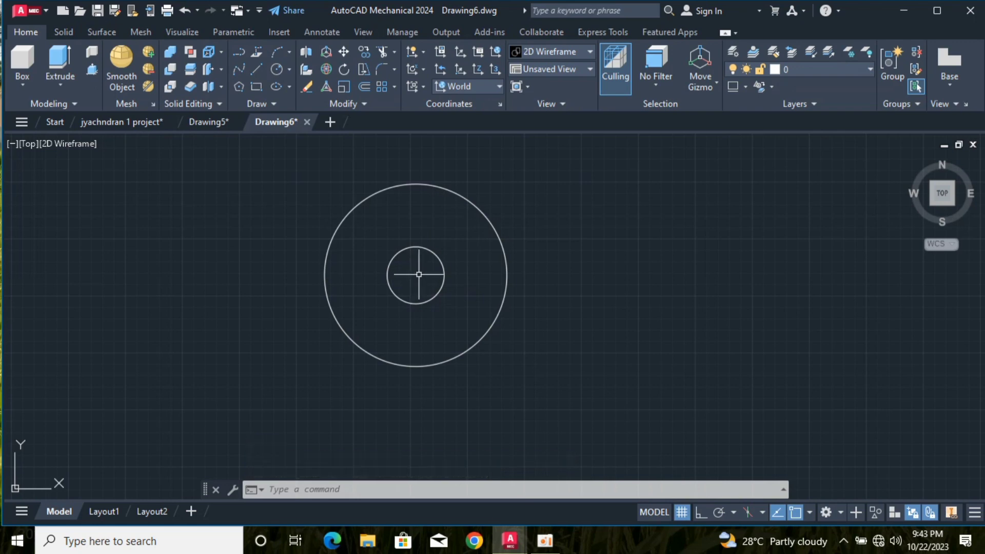
- With Ortho on, start a line at the circles' centre: 2.25 up, then 0.38 left
{"action": "type", "text": "l"}
{"action": "key", "text": "Return"}
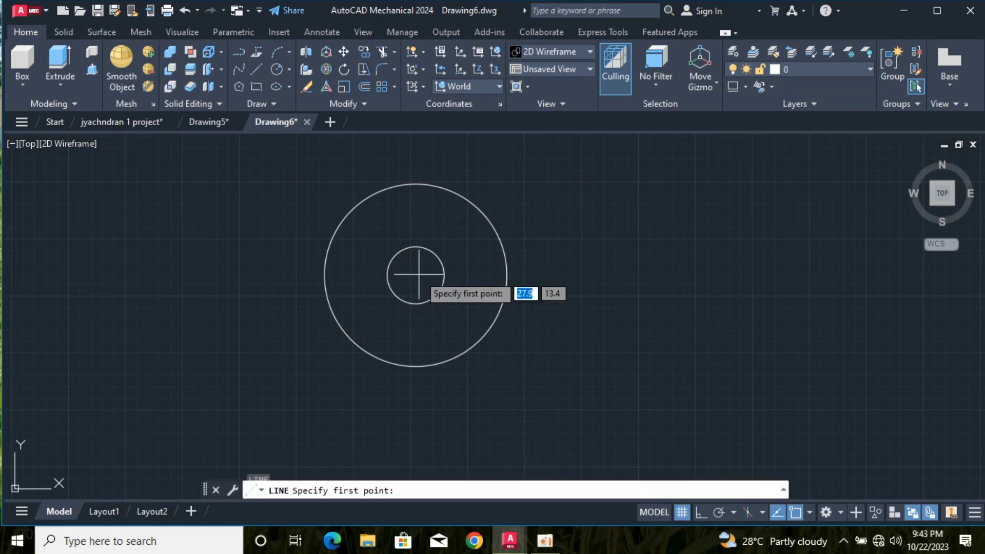
{"action": "scroll", "coordinate": [413, 272], "scroll_direction": "down", "scroll_amount": 4}
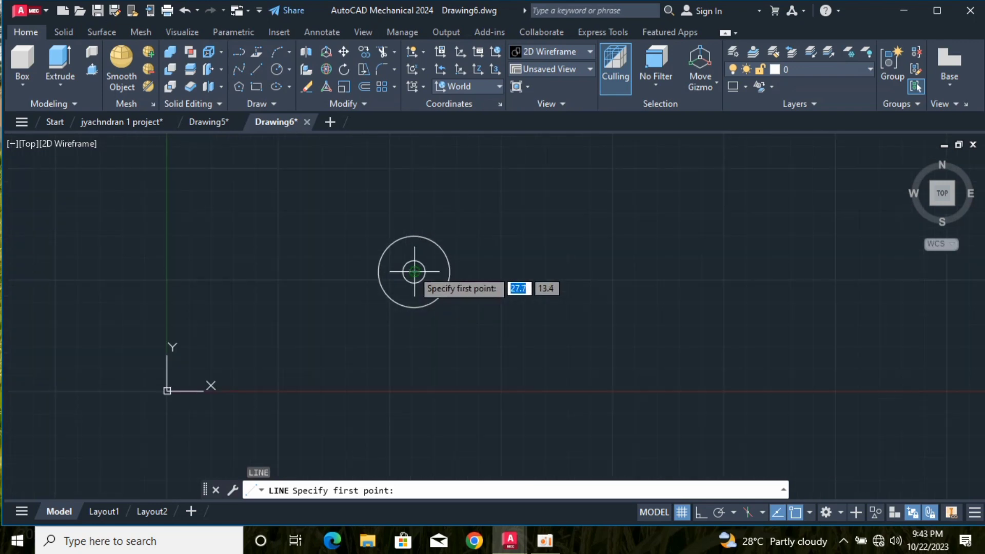
{"action": "left_click", "coordinate": [413, 267]}
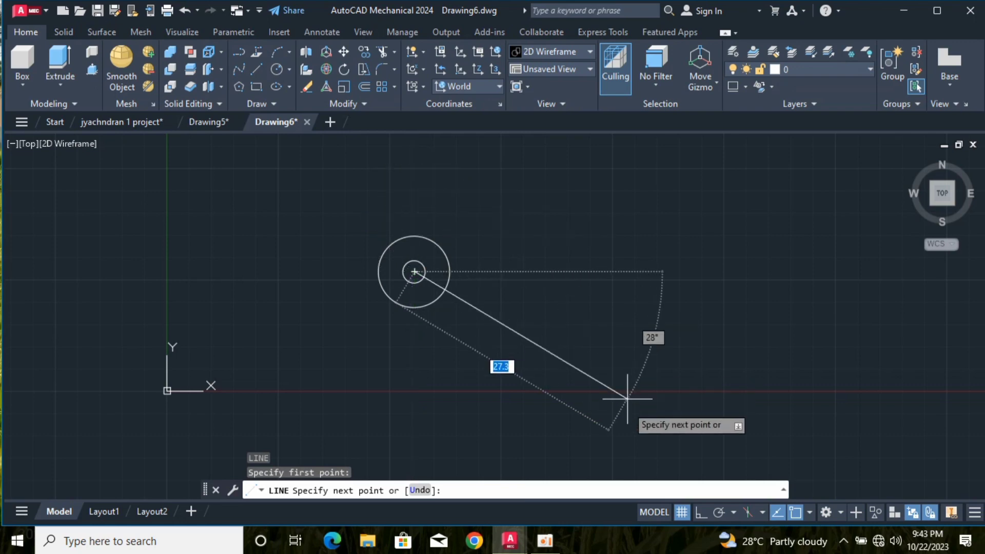
{"action": "left_click", "coordinate": [699, 512]}
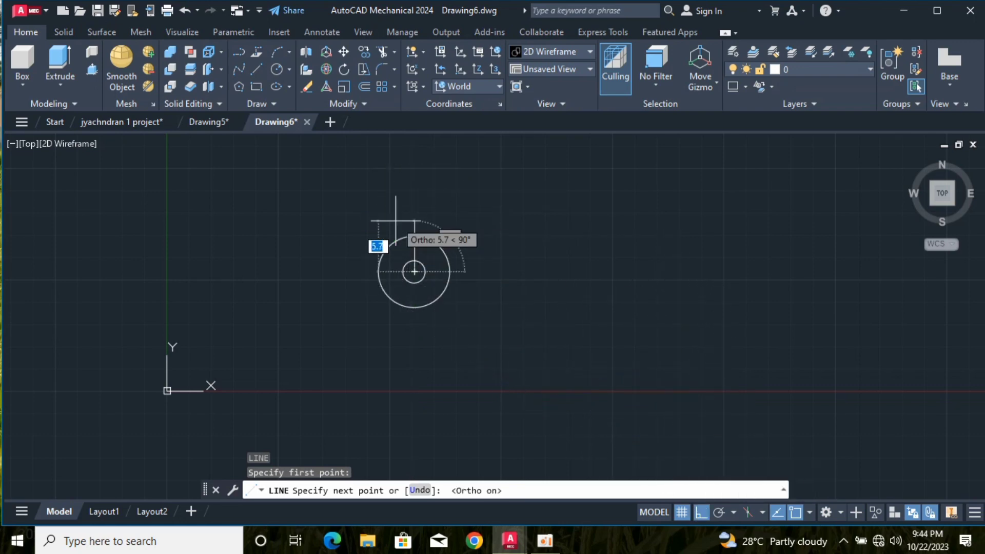
{"action": "type", "text": "2"}
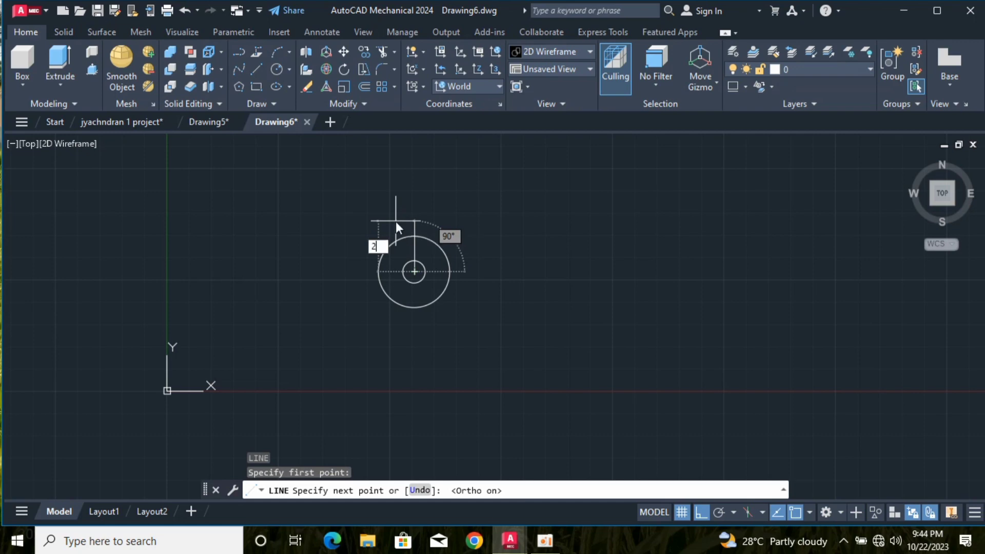
{"action": "type", "text": ".25"}
{"action": "key", "text": "Return"}
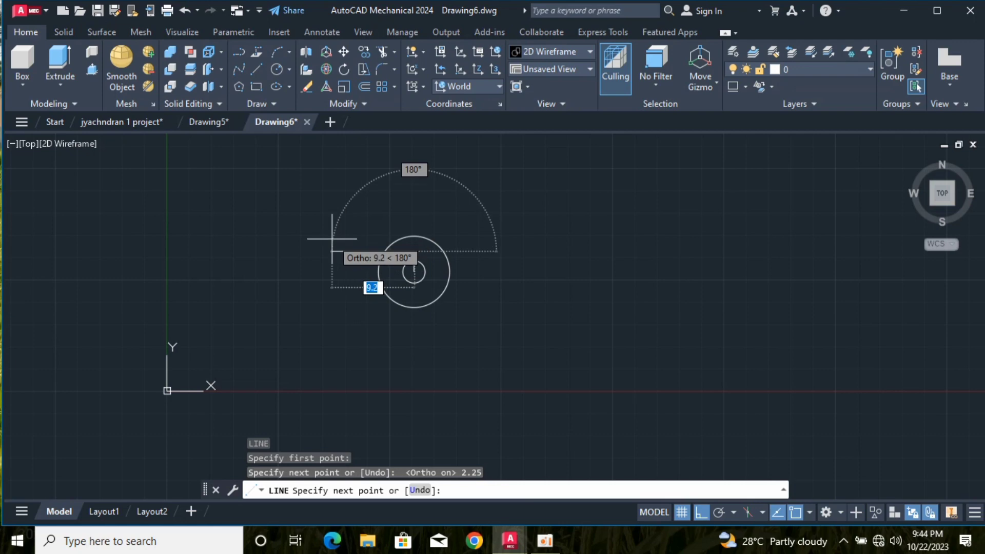
{"action": "type", "text": "0."}
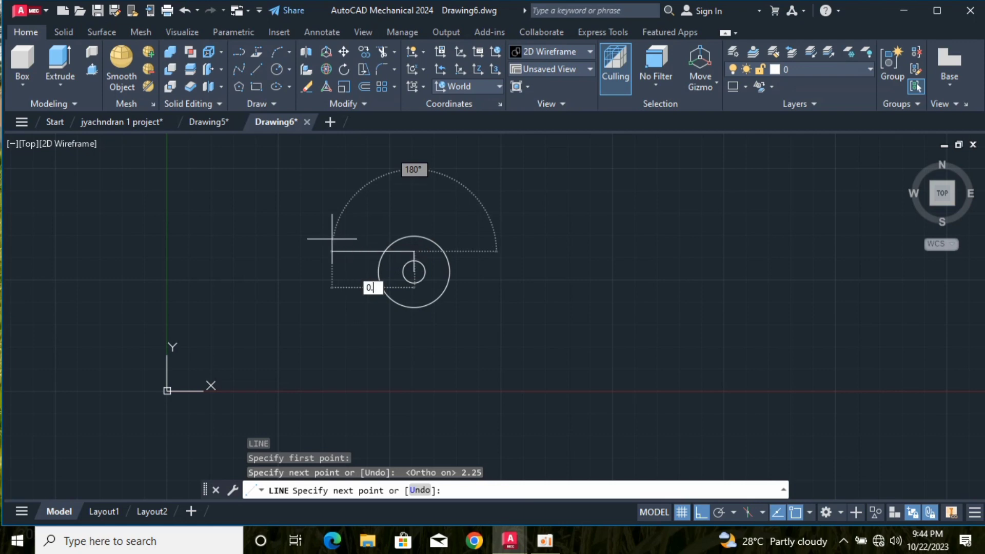
{"action": "type", "text": "38"}
{"action": "key", "text": "Return"}
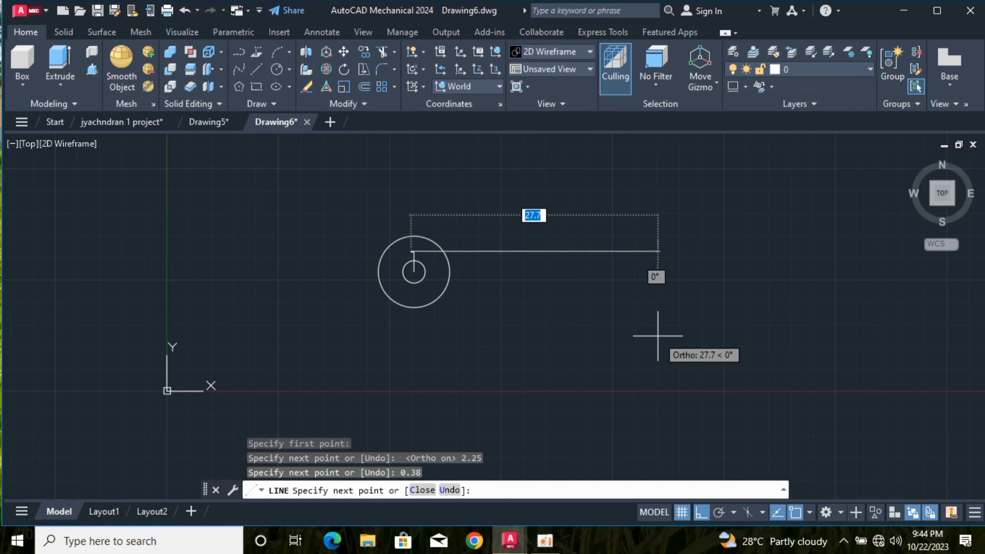
- Complete the 0.76 by 2.25 rectangle, closing it back at the centre line
{"action": "type", "text": "0."}
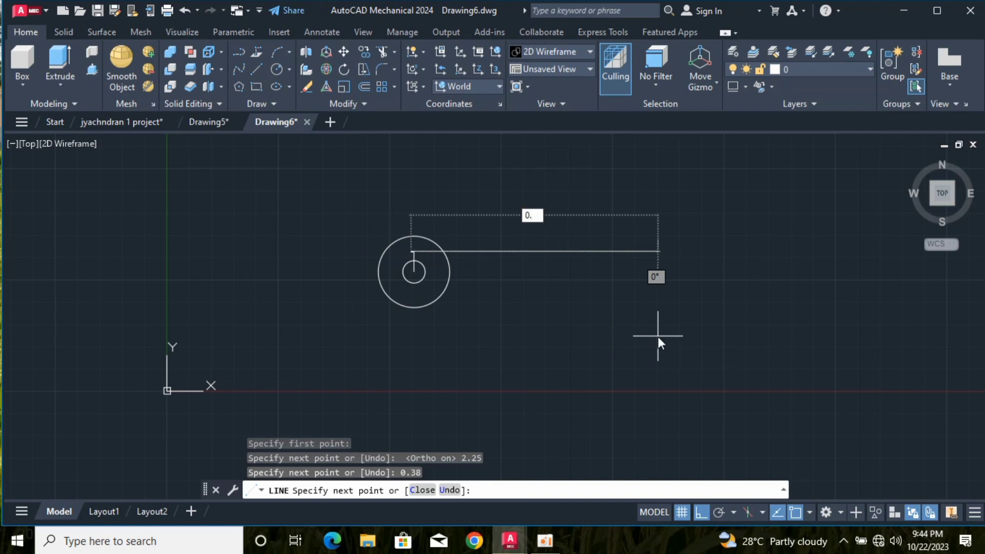
{"action": "type", "text": "76"}
{"action": "key", "text": "Return"}
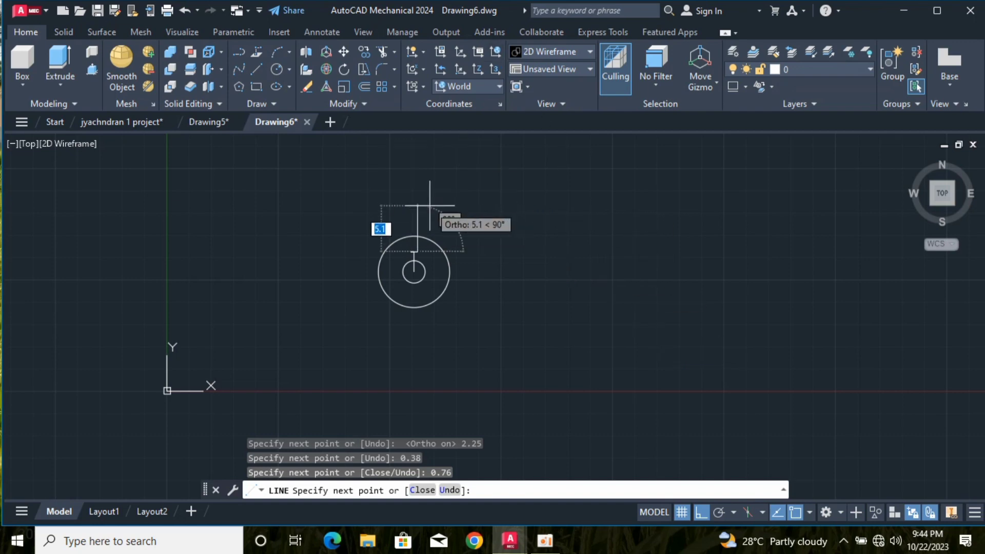
{"action": "type", "text": "2"}
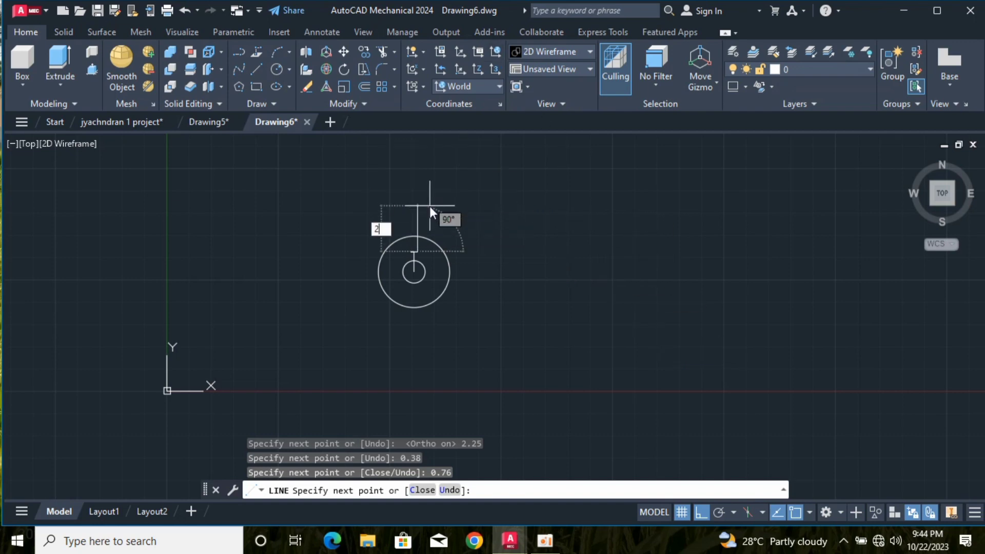
{"action": "type", "text": ".25"}
{"action": "key", "text": "Return"}
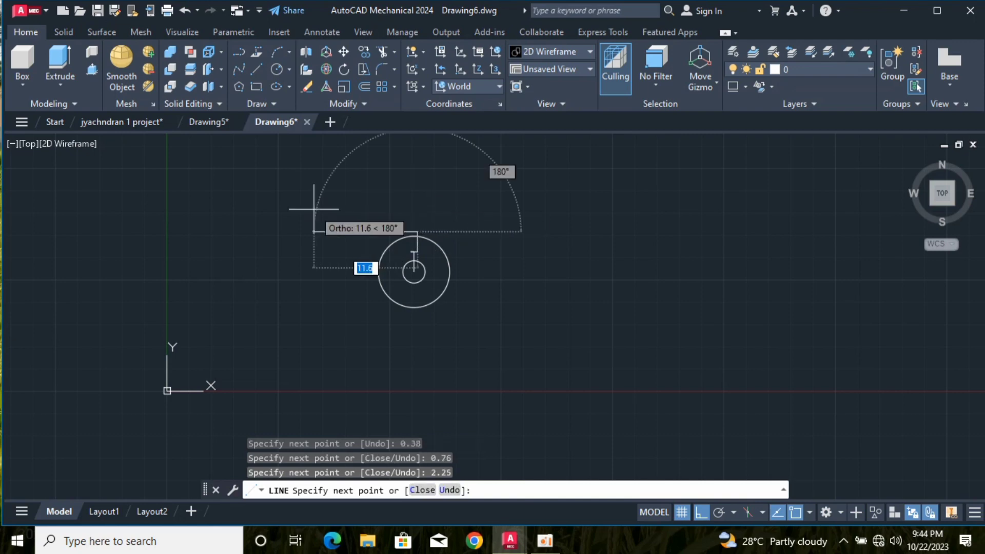
{"action": "type", "text": "0."}
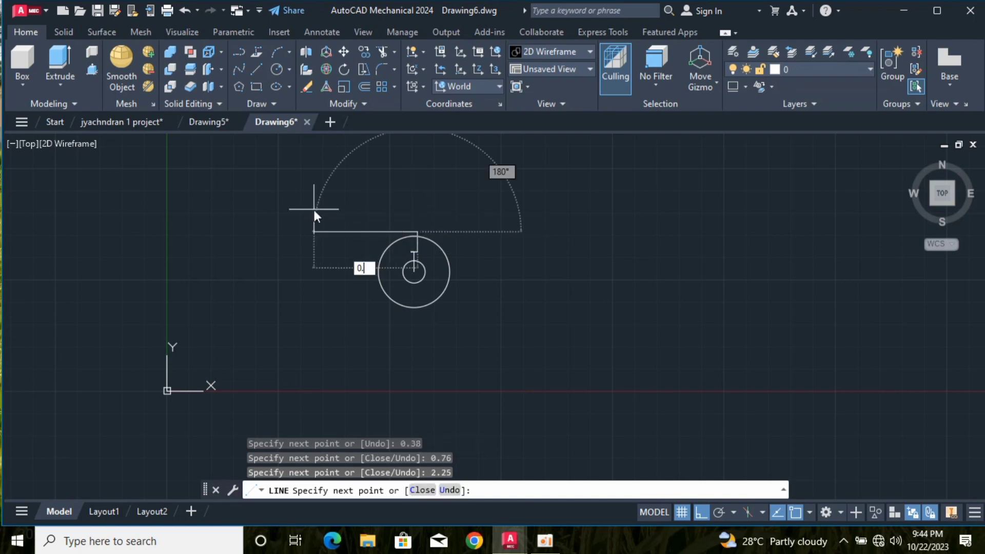
{"action": "type", "text": "7"}
{"action": "type", "text": "6"}
{"action": "key", "text": "Return"}
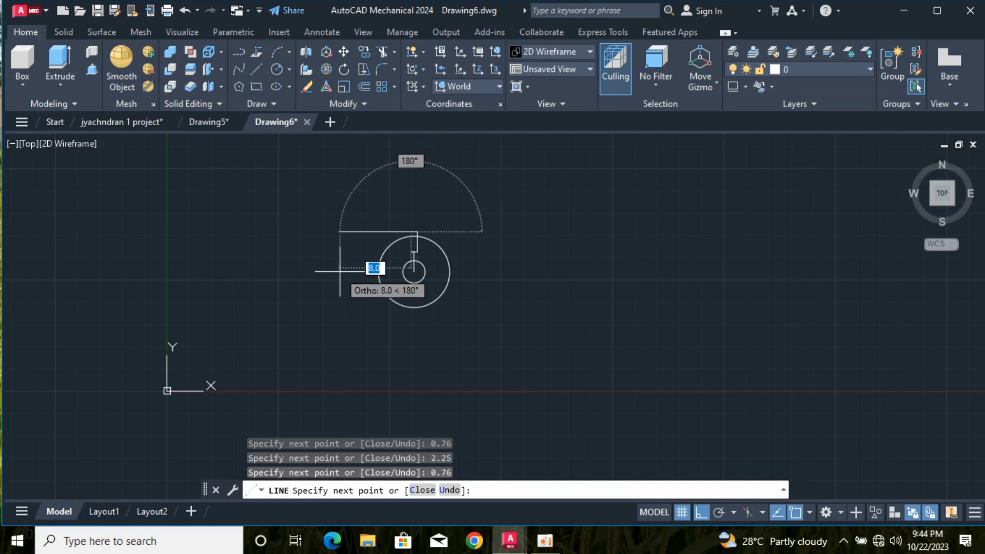
{"action": "scroll", "coordinate": [414, 271], "scroll_direction": "up", "scroll_amount": 3}
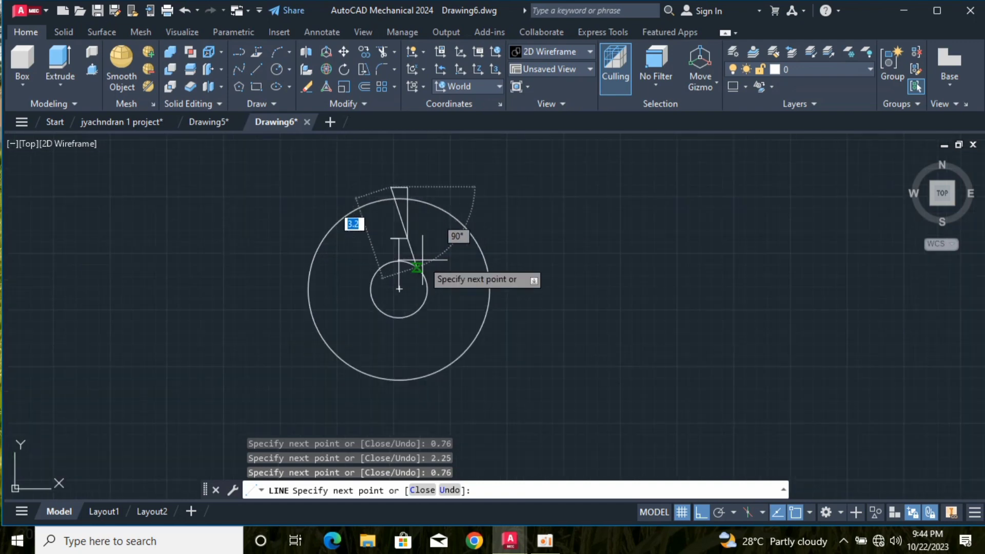
{"action": "scroll", "coordinate": [414, 269], "scroll_direction": "up", "scroll_amount": 5}
{"action": "left_click", "coordinate": [339, 204]}
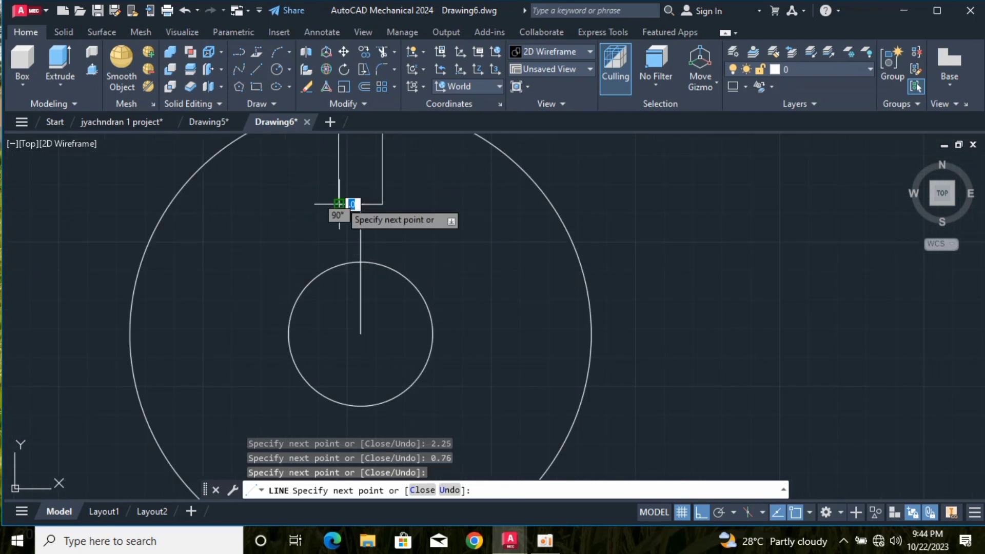
{"action": "key", "text": "Return"}
{"action": "scroll", "coordinate": [270, 176], "scroll_direction": "down", "scroll_amount": 7}
{"action": "scroll", "coordinate": [273, 178], "scroll_direction": "up", "scroll_amount": 4}
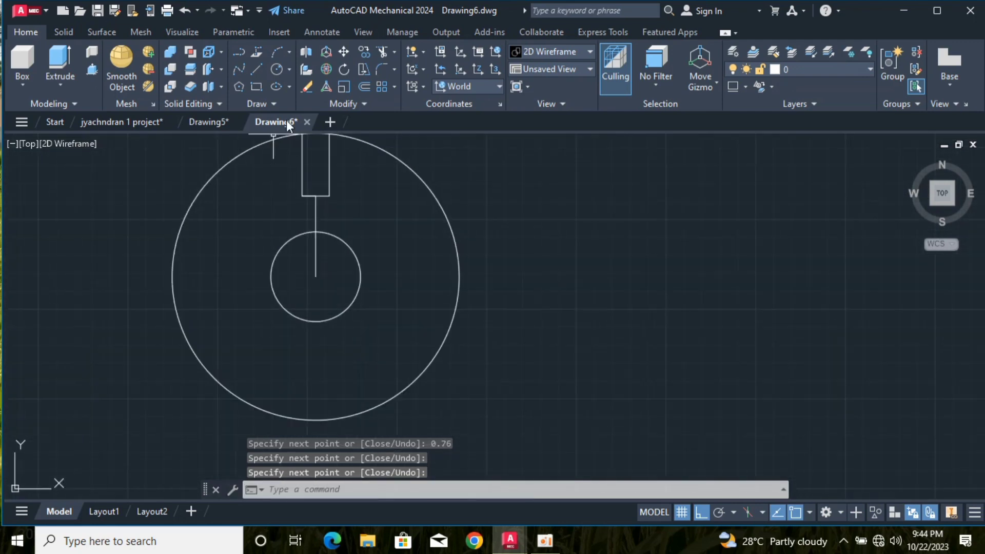
{"action": "scroll", "coordinate": [272, 174], "scroll_direction": "down", "scroll_amount": 6}
{"action": "scroll", "coordinate": [263, 160], "scroll_direction": "up", "scroll_amount": 6}
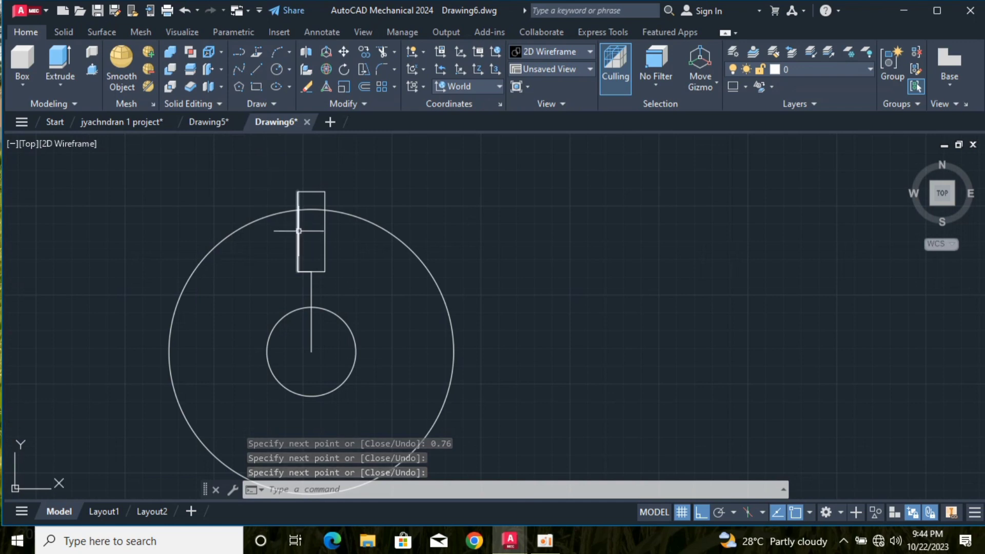
{"action": "scroll", "coordinate": [300, 251], "scroll_direction": "up", "scroll_amount": 4}
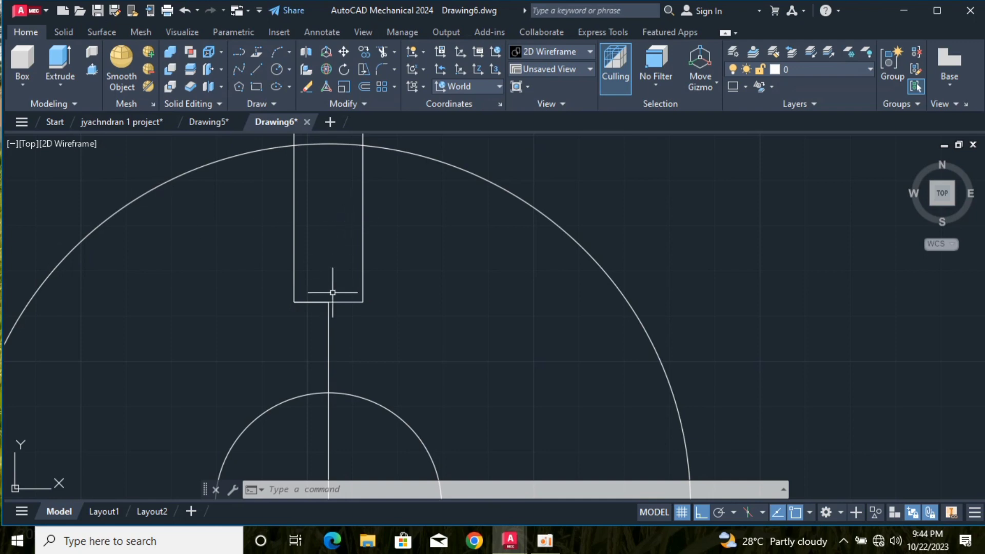
- Draw a 0.38-radius circle centred on the rectangle's bottom-edge midpoint
{"action": "type", "text": "c"}
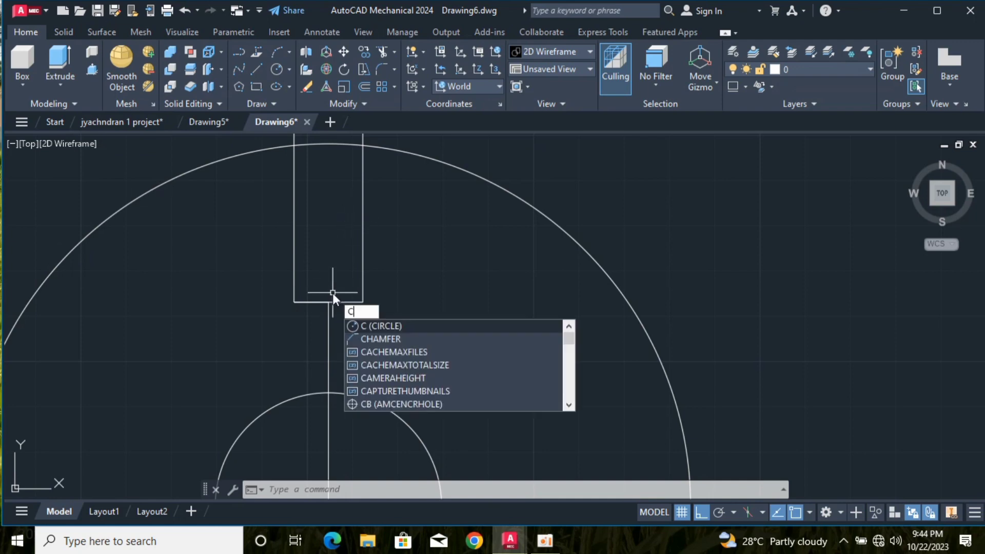
{"action": "key", "text": "Return"}
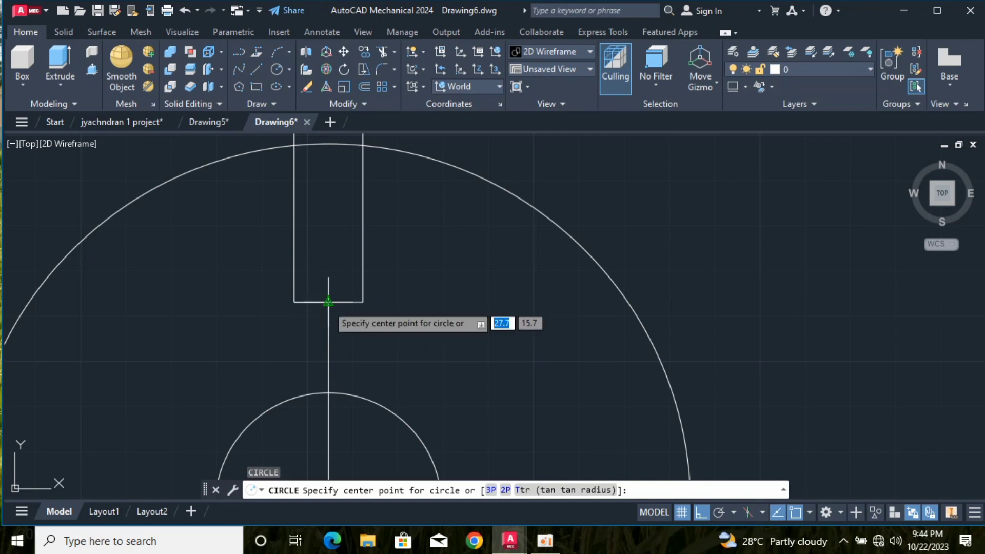
{"action": "left_click", "coordinate": [328, 302]}
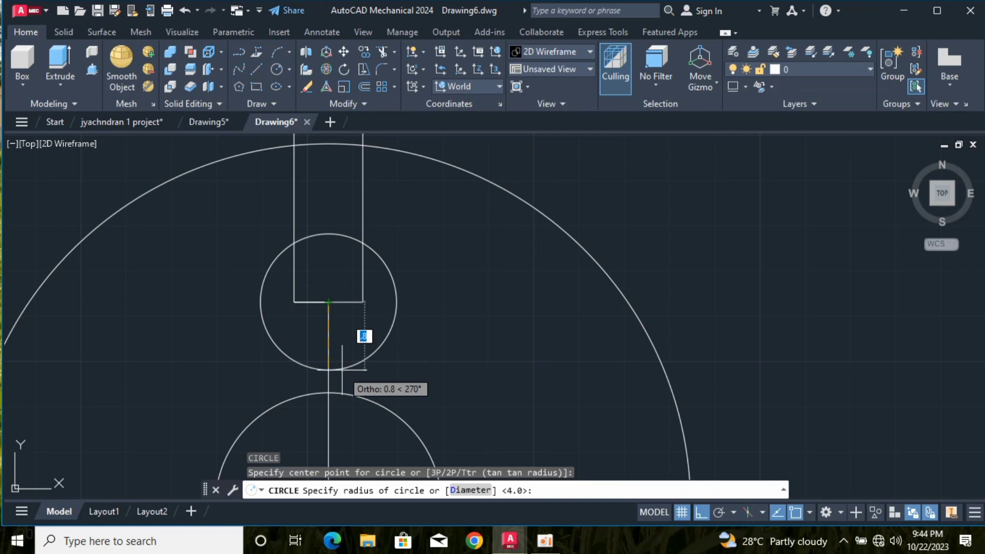
{"action": "type", "text": "0"}
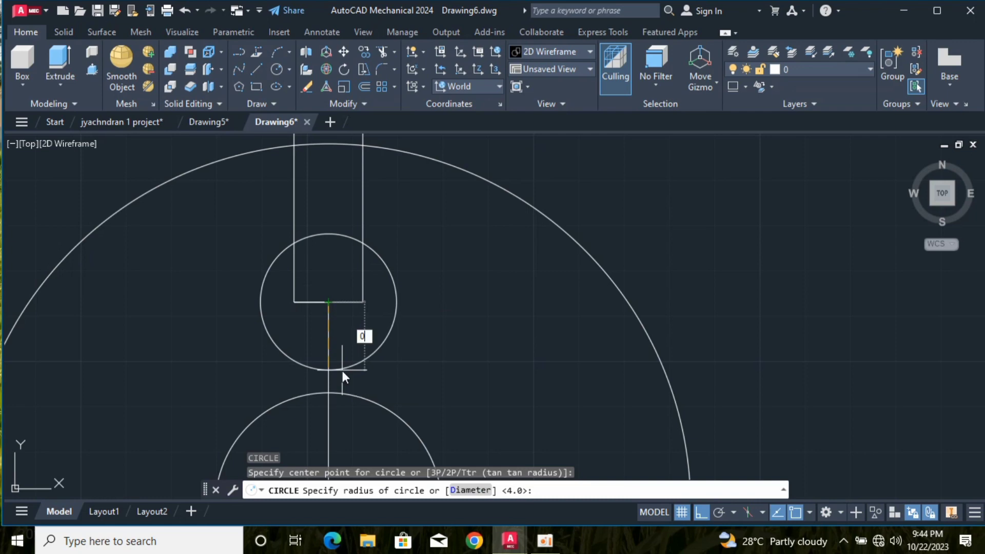
{"action": "type", "text": ".38"}
{"action": "key", "text": "Return"}
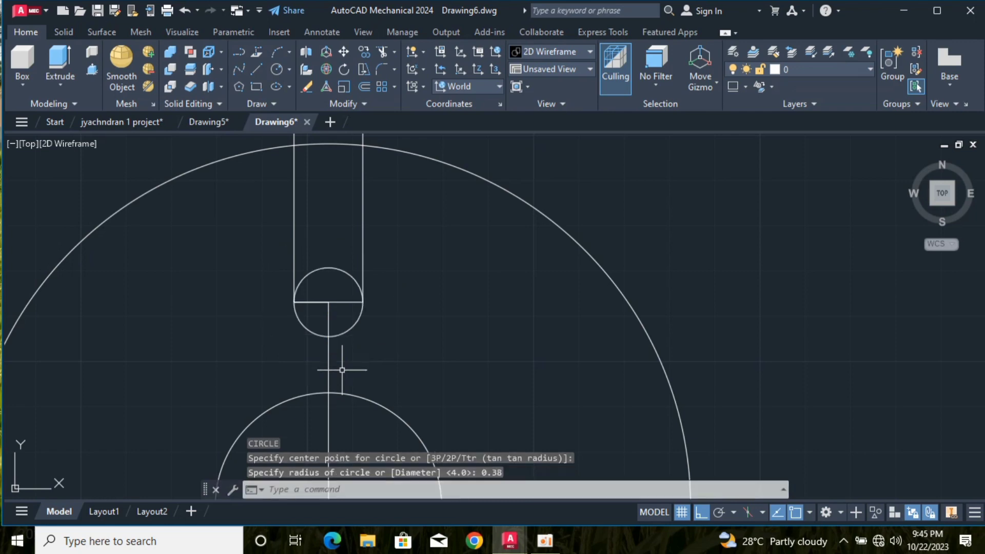
{"action": "scroll", "coordinate": [264, 263], "scroll_direction": "down", "scroll_amount": 2}
- Trim the rectangle's top and bottom edges, the circle's upper arc and the sides above the rim
{"action": "scroll", "coordinate": [264, 263], "scroll_direction": "down", "scroll_amount": 5}
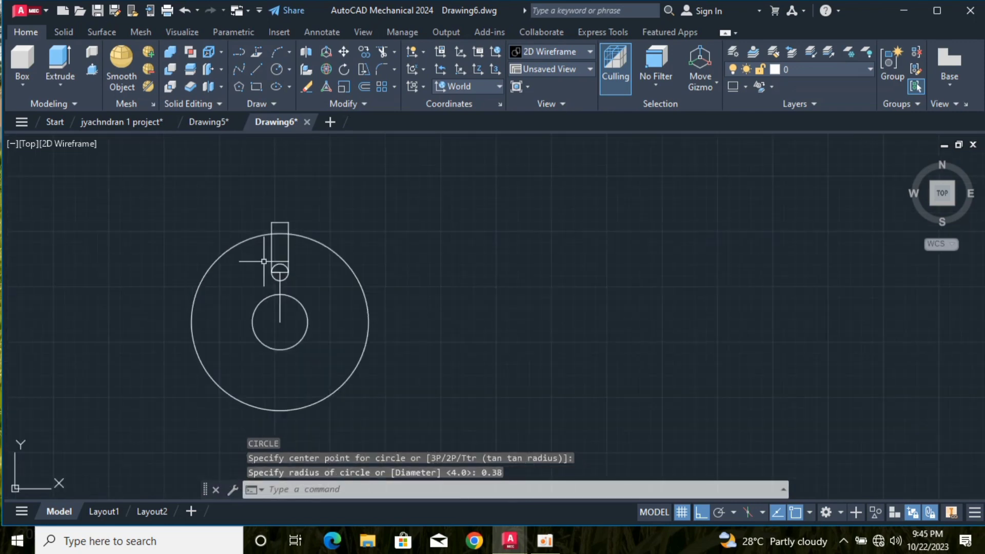
{"action": "scroll", "coordinate": [257, 247], "scroll_direction": "up", "scroll_amount": 5}
{"action": "type", "text": "trim"}
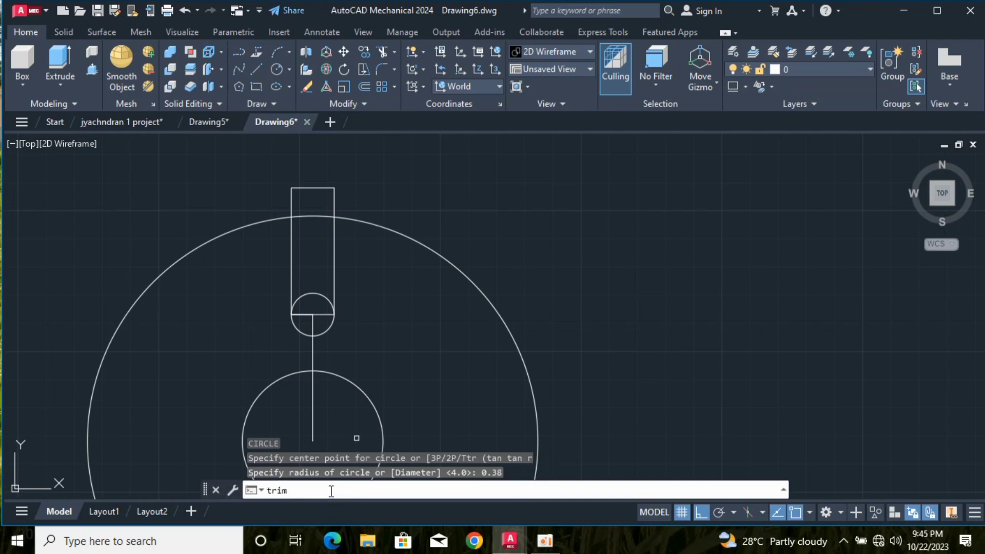
{"action": "key", "text": "Return"}
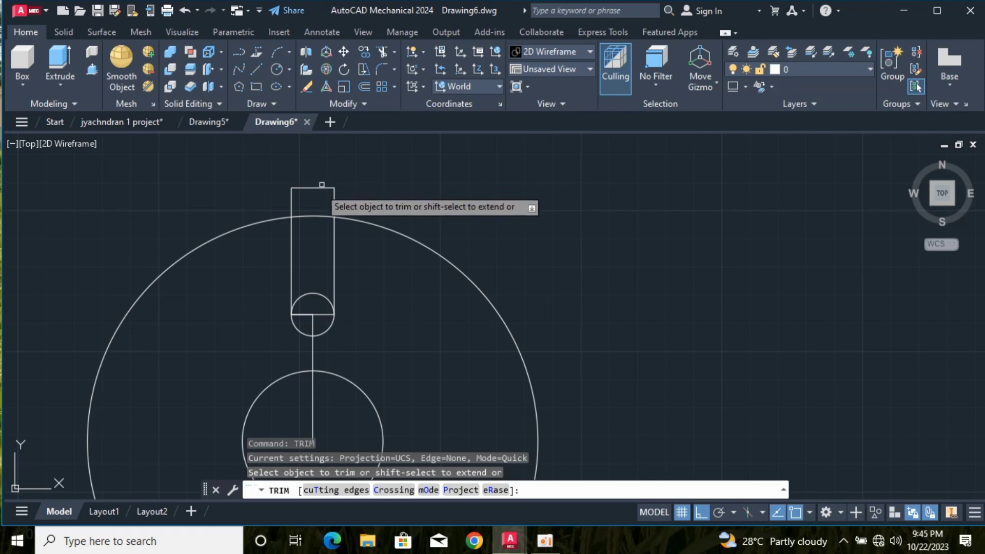
{"action": "left_click", "coordinate": [319, 188]}
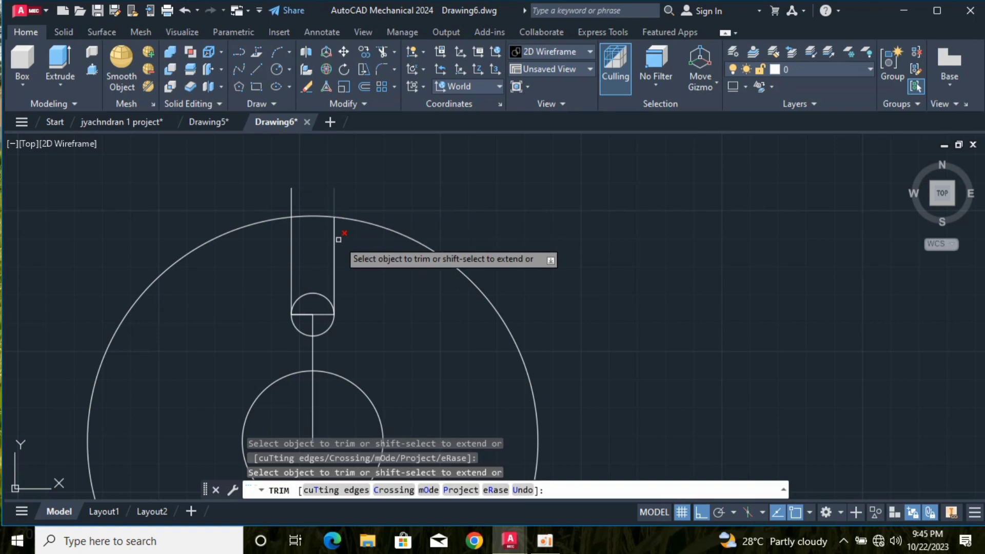
{"action": "left_click", "coordinate": [323, 297]}
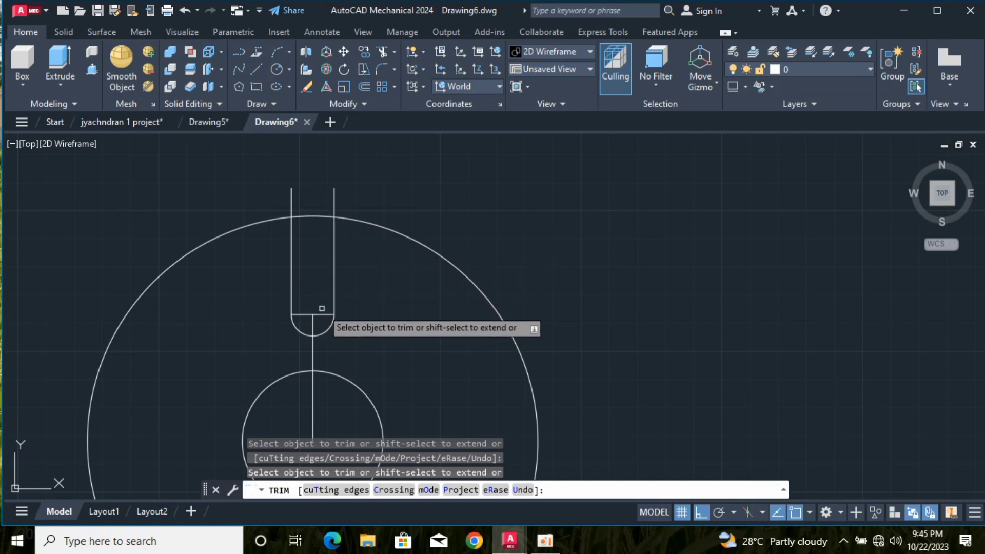
{"action": "left_click", "coordinate": [322, 315]}
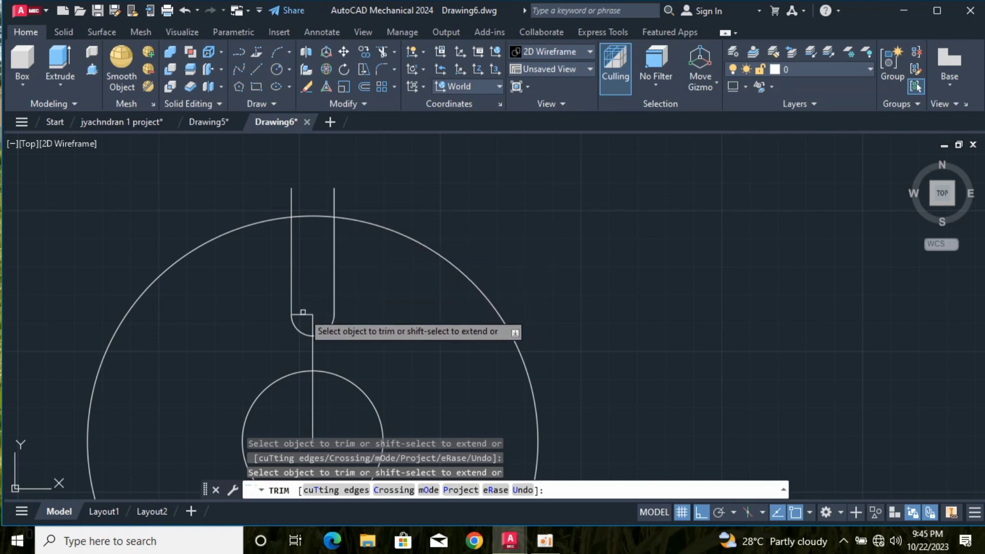
{"action": "left_click", "coordinate": [302, 314]}
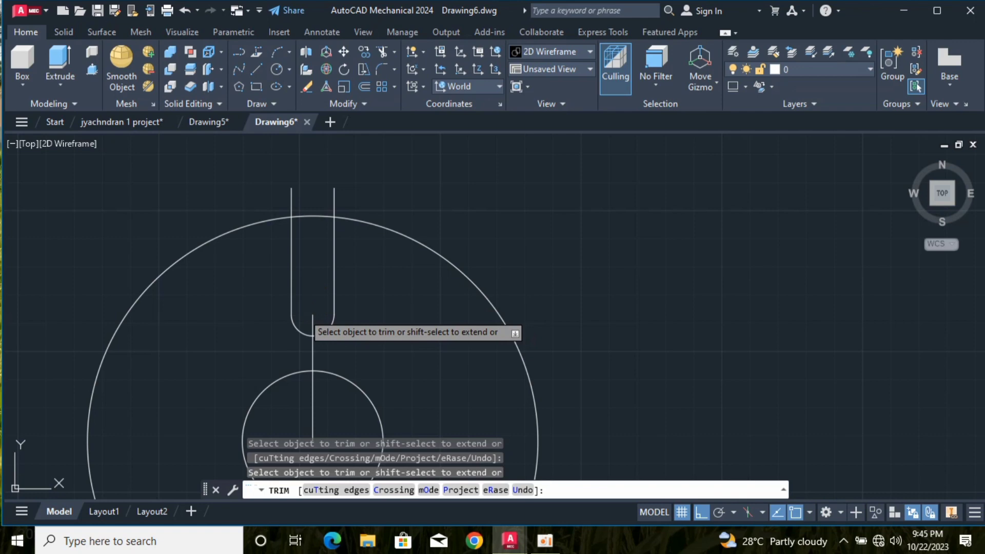
{"action": "left_click", "coordinate": [334, 197]}
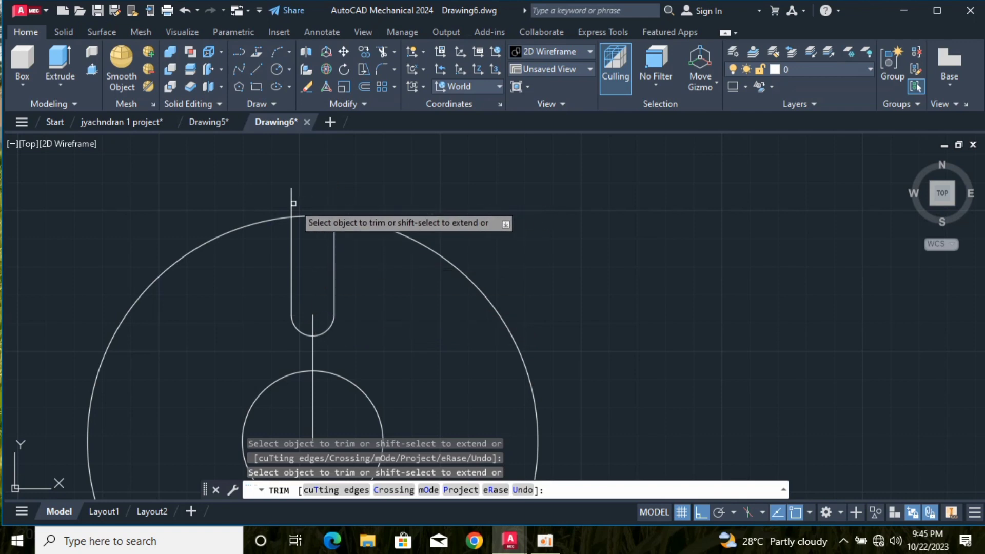
{"action": "left_click", "coordinate": [291, 198]}
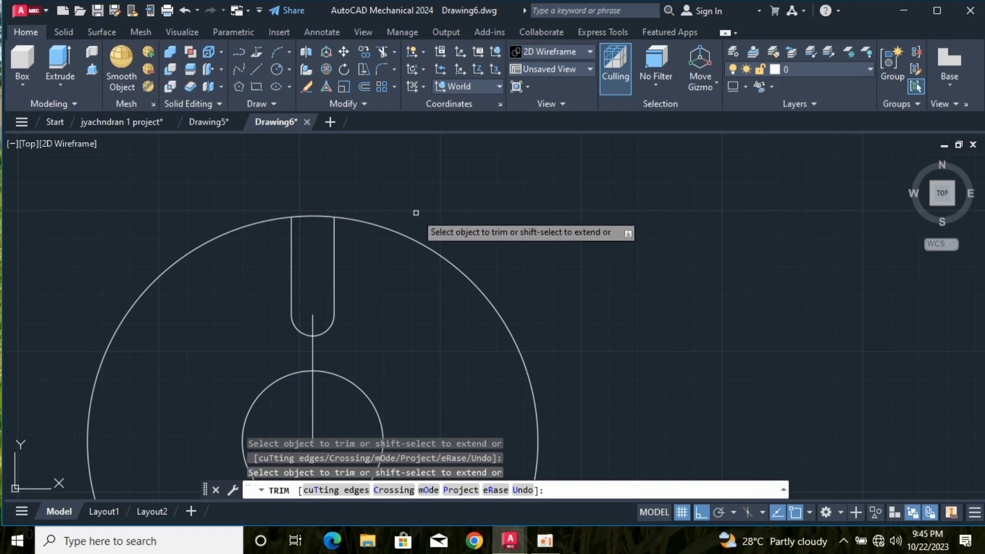
{"action": "key", "text": "Return"}
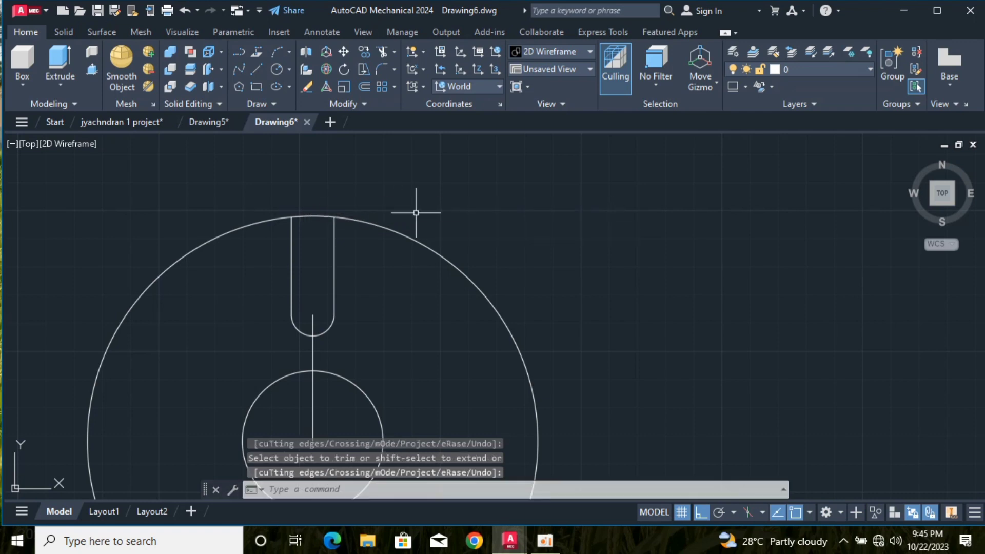
- Draw a line up the slot's middle from its rounded bottom to the outer rim
{"action": "type", "text": "l"}
{"action": "key", "text": "Return"}
{"action": "left_click", "coordinate": [313, 314]}
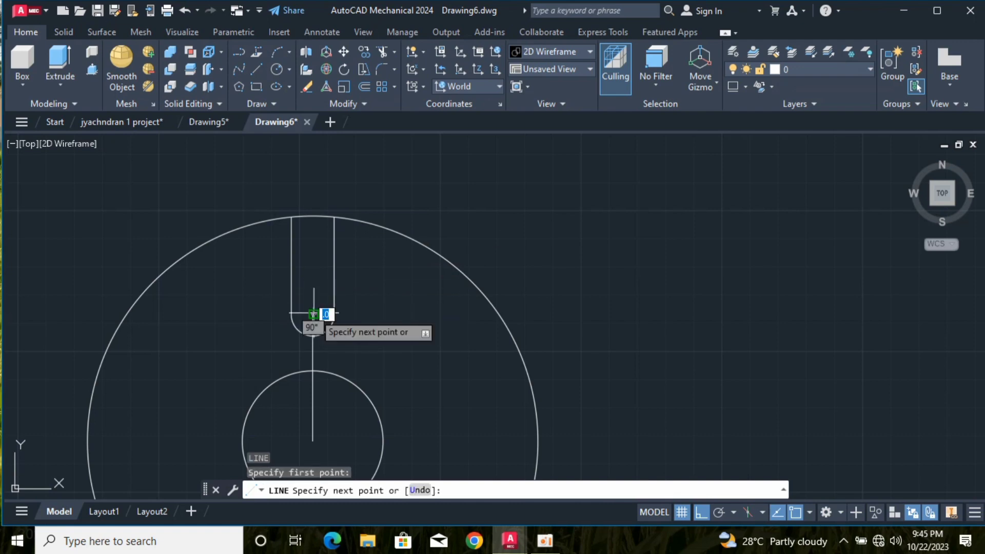
{"action": "left_click", "coordinate": [314, 215]}
{"action": "key", "text": "Return"}
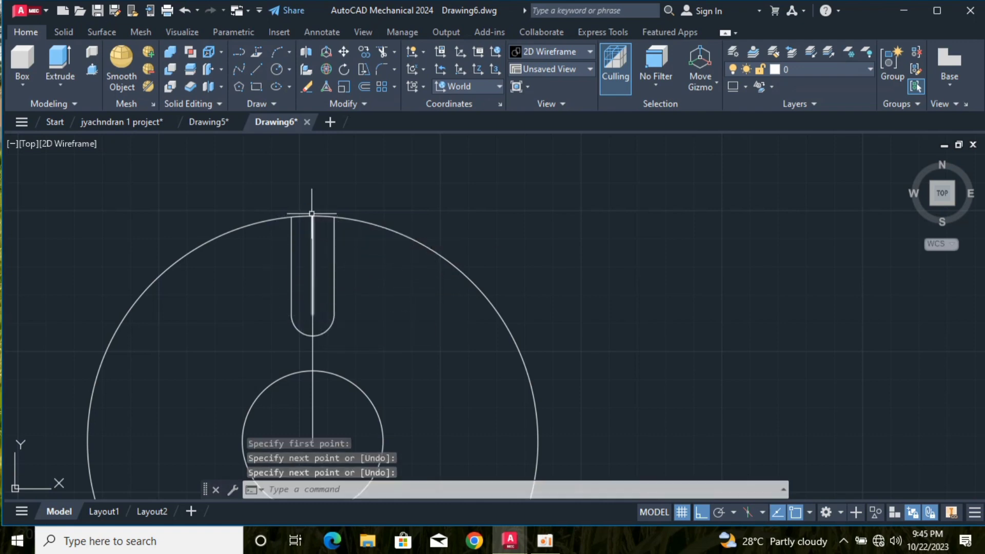
{"action": "scroll", "coordinate": [216, 324], "scroll_direction": "down", "scroll_amount": 1}
{"action": "scroll", "coordinate": [221, 322], "scroll_direction": "down", "scroll_amount": 5}
{"action": "scroll", "coordinate": [210, 333], "scroll_direction": "up", "scroll_amount": 3}
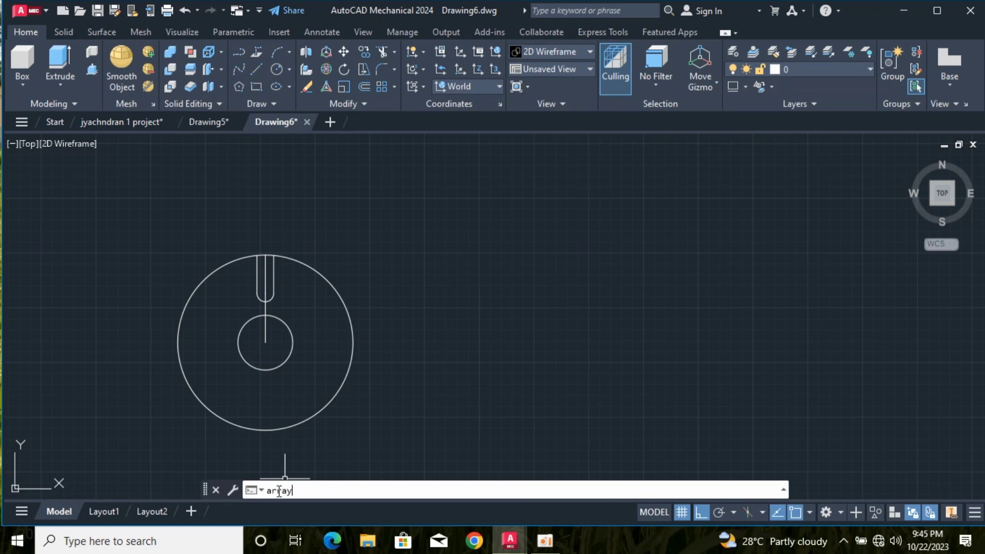
- Polar-array the slot's sides and rounded bottom into 6 items around the small circle's centre
{"action": "key", "text": "Return"}
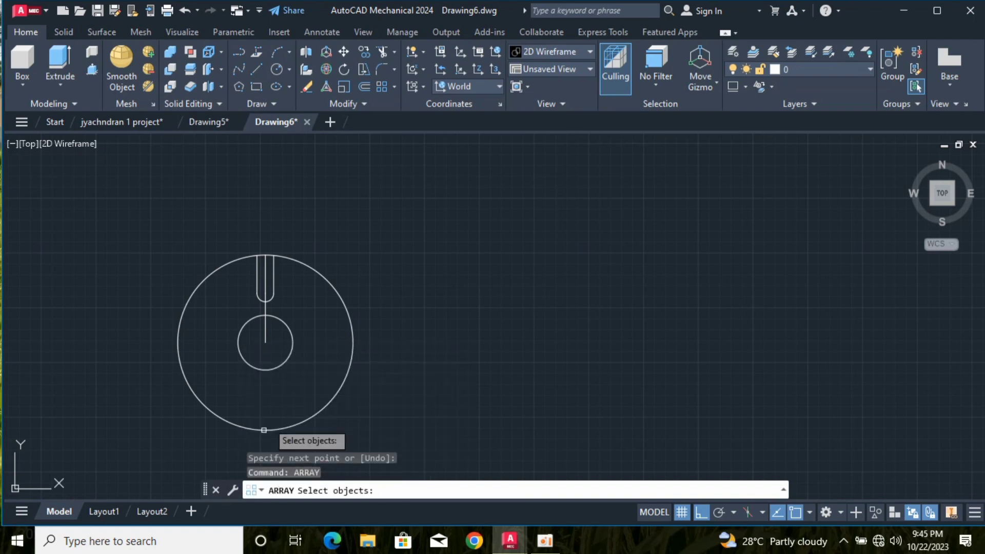
{"action": "left_click", "coordinate": [273, 288]}
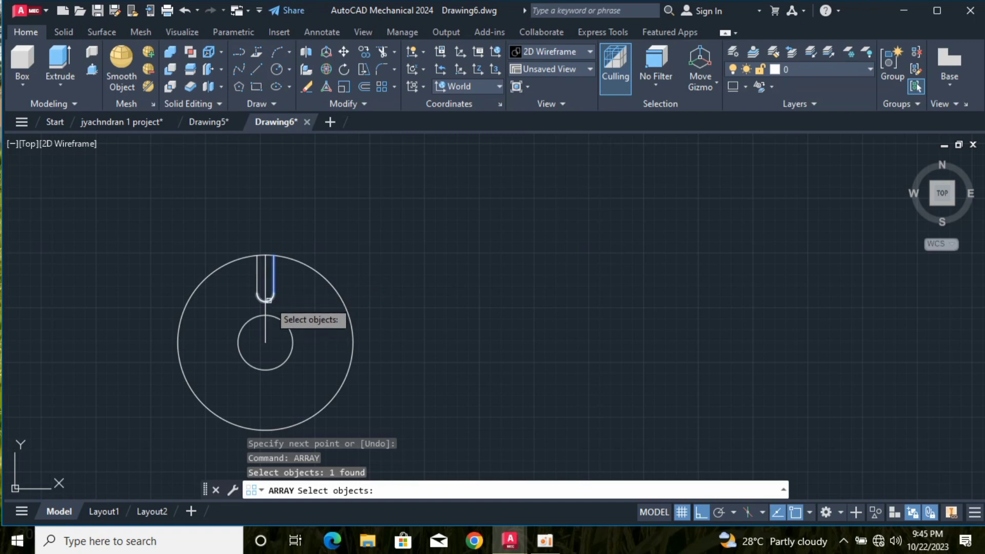
{"action": "left_click", "coordinate": [268, 300]}
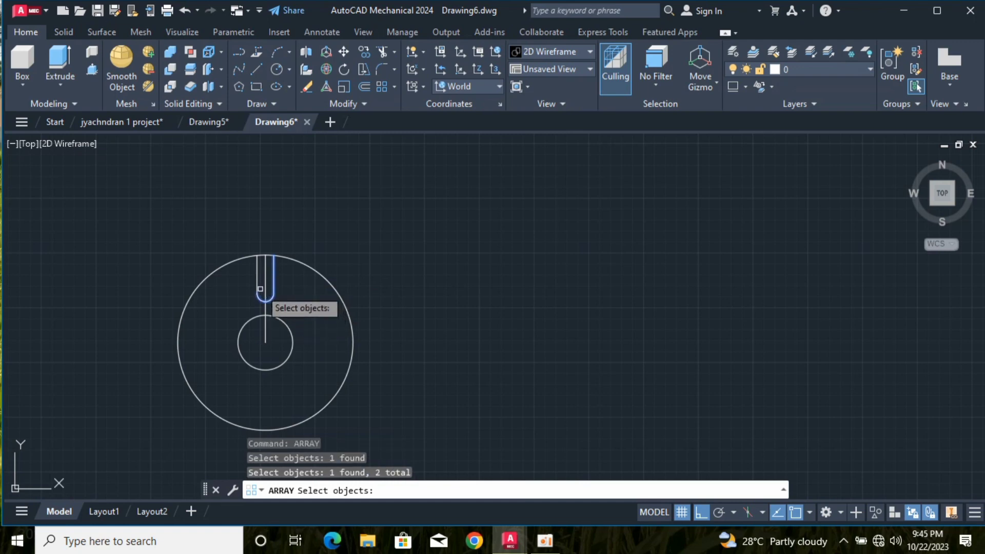
{"action": "left_click", "coordinate": [259, 289]}
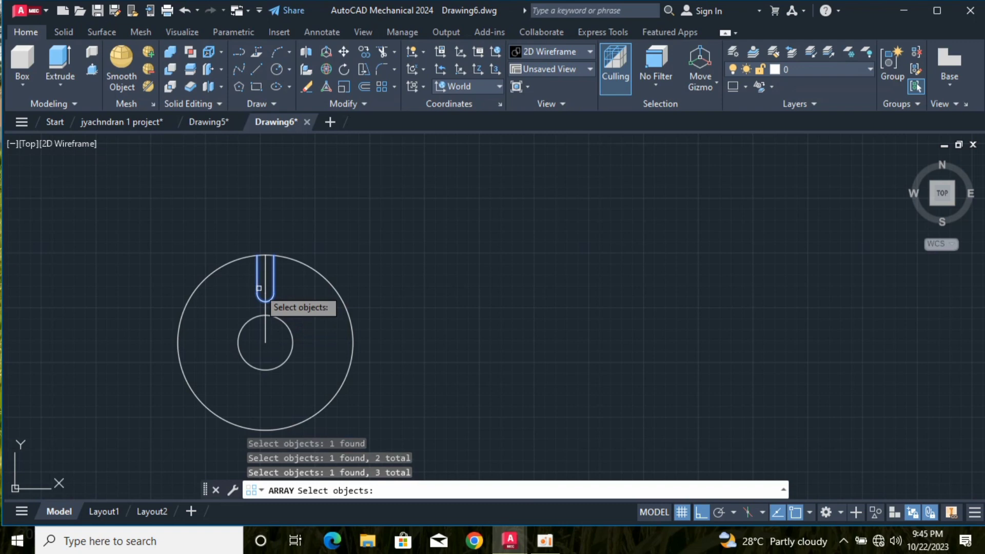
{"action": "key", "text": "Return"}
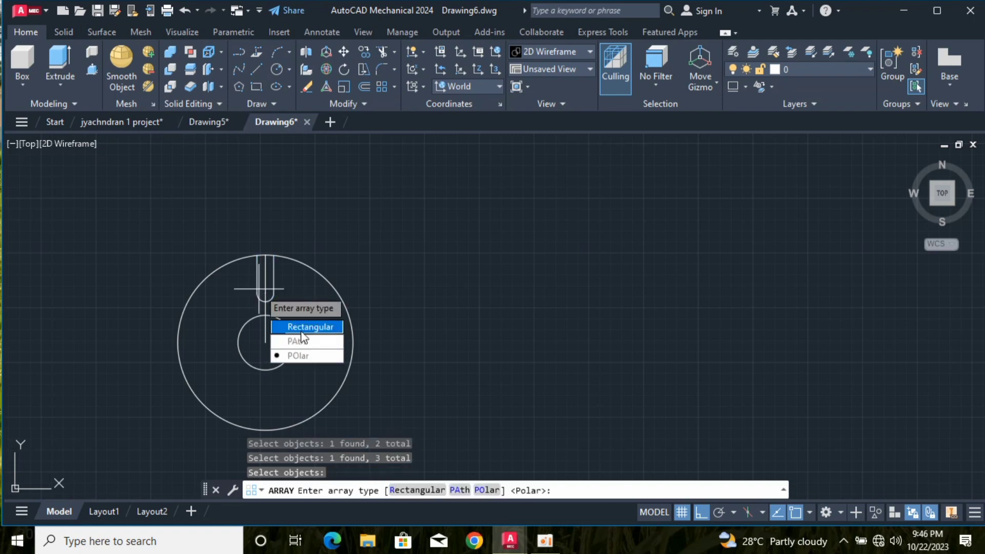
{"action": "left_click", "coordinate": [310, 360]}
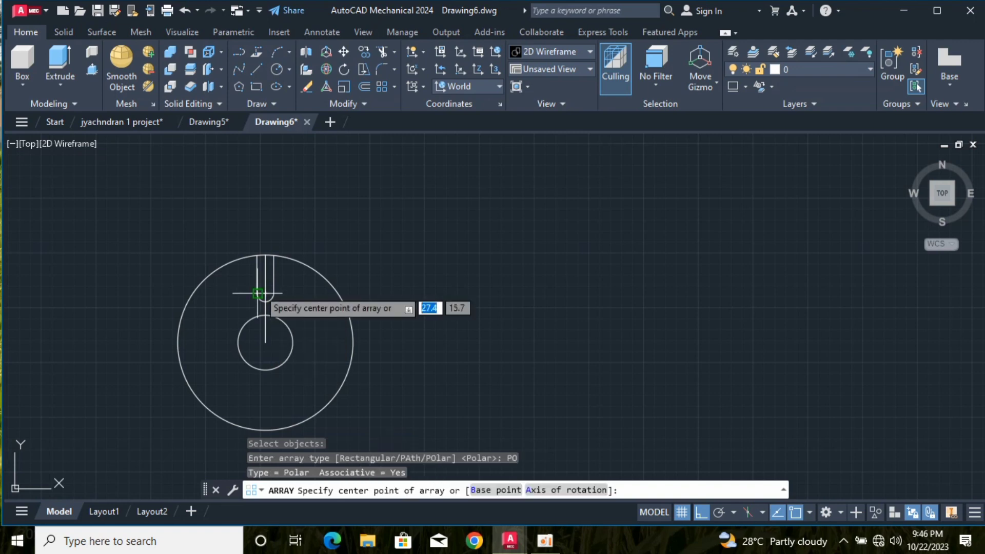
{"action": "left_click", "coordinate": [265, 343]}
{"action": "type", "text": "4"}
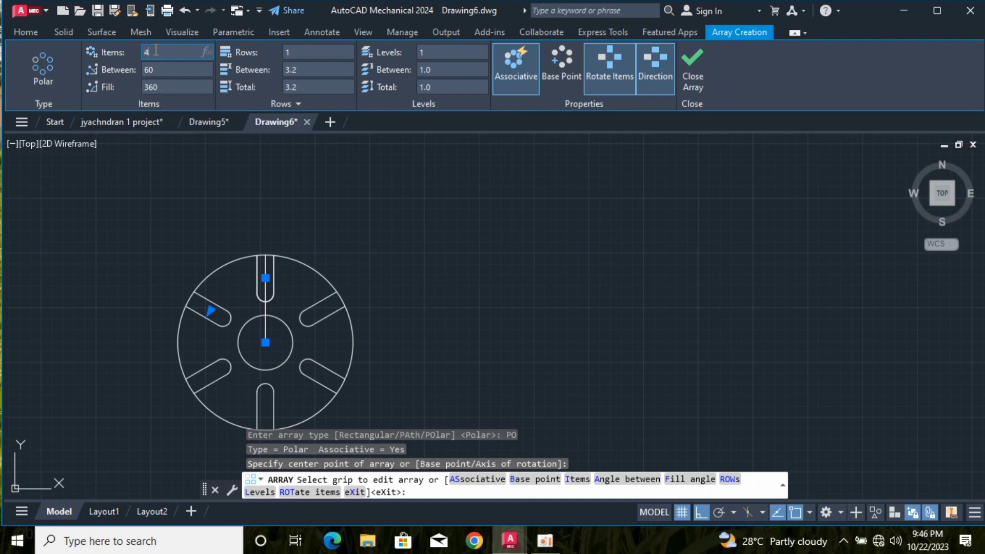
{"action": "key", "text": "Return"}
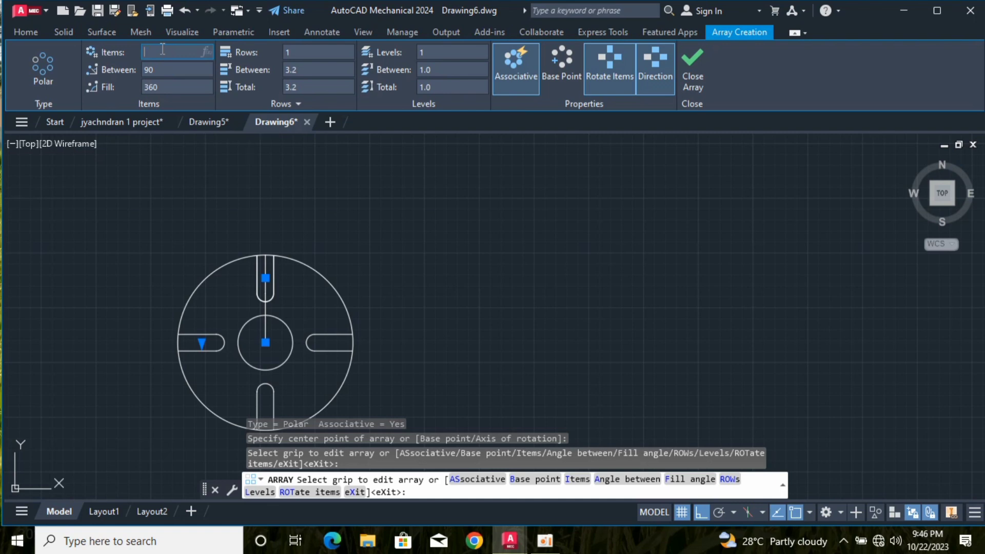
{"action": "type", "text": "6"}
{"action": "key", "text": "Return"}
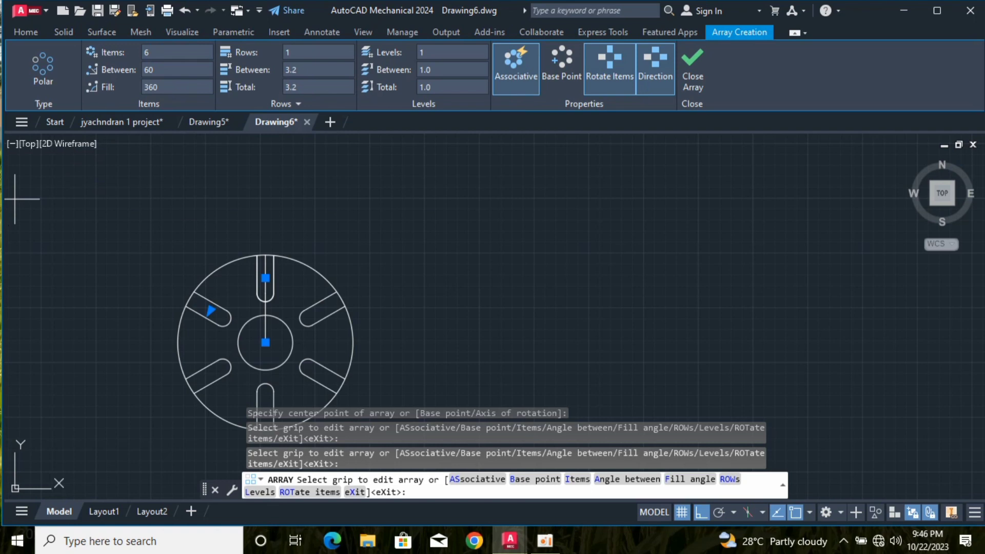
{"action": "key", "text": "Return"}
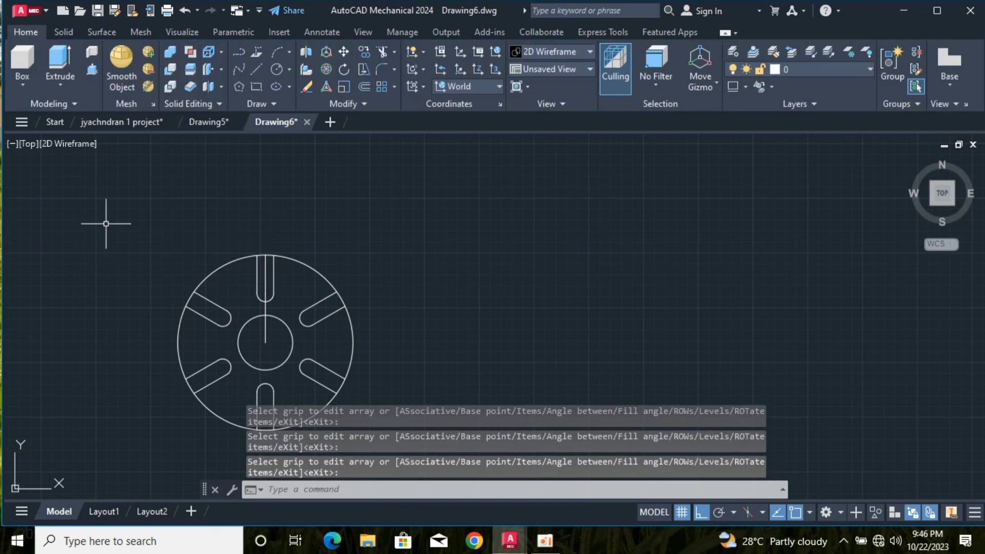
- Trim the rim arcs across the slot mouths and the vertical line inside the central circle
{"action": "type", "text": "trim"}
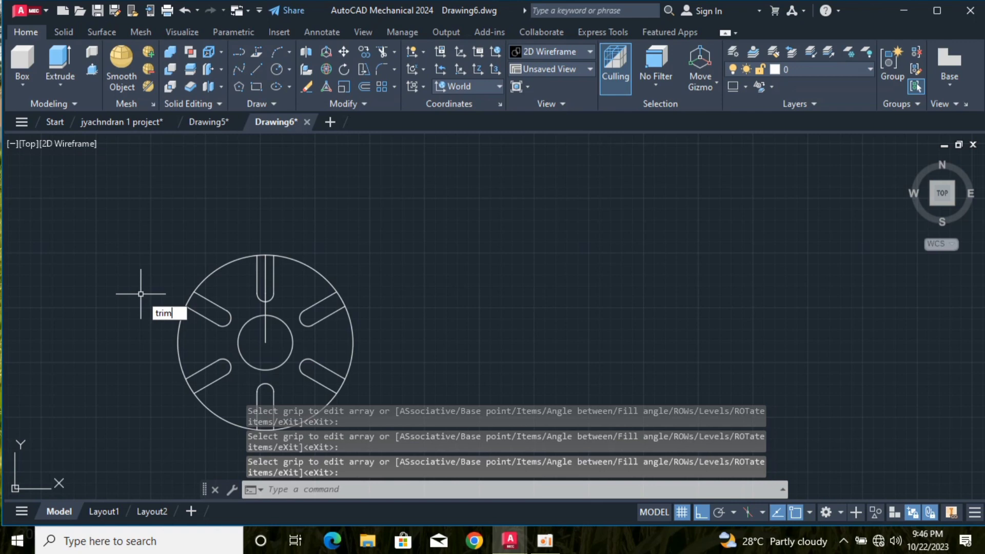
{"action": "key", "text": "Return"}
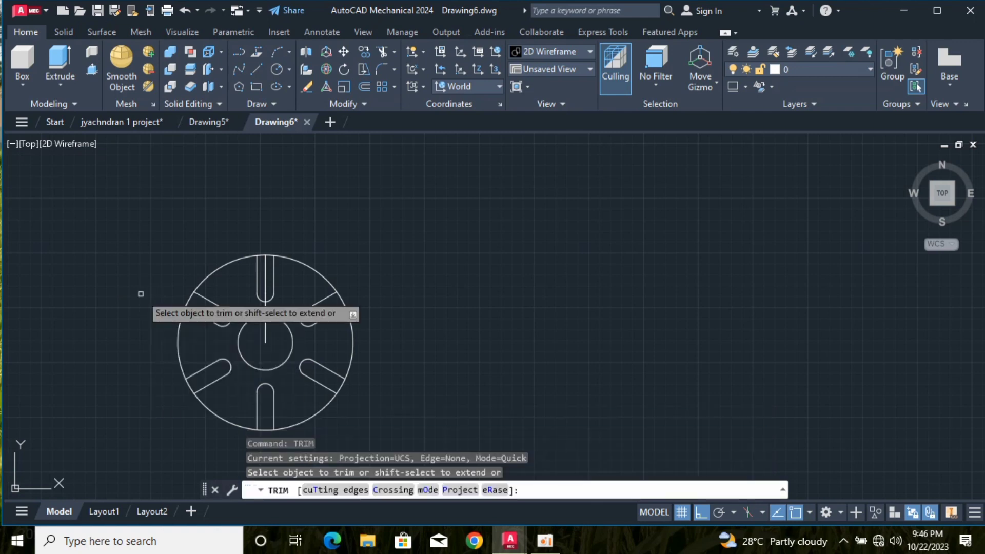
{"action": "left_click", "coordinate": [194, 299]}
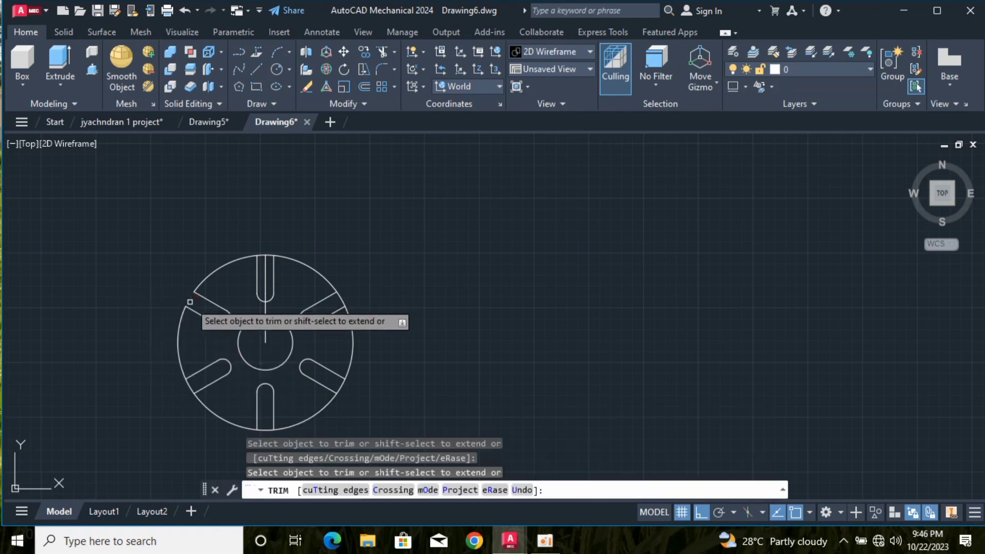
{"action": "left_click", "coordinate": [188, 384]}
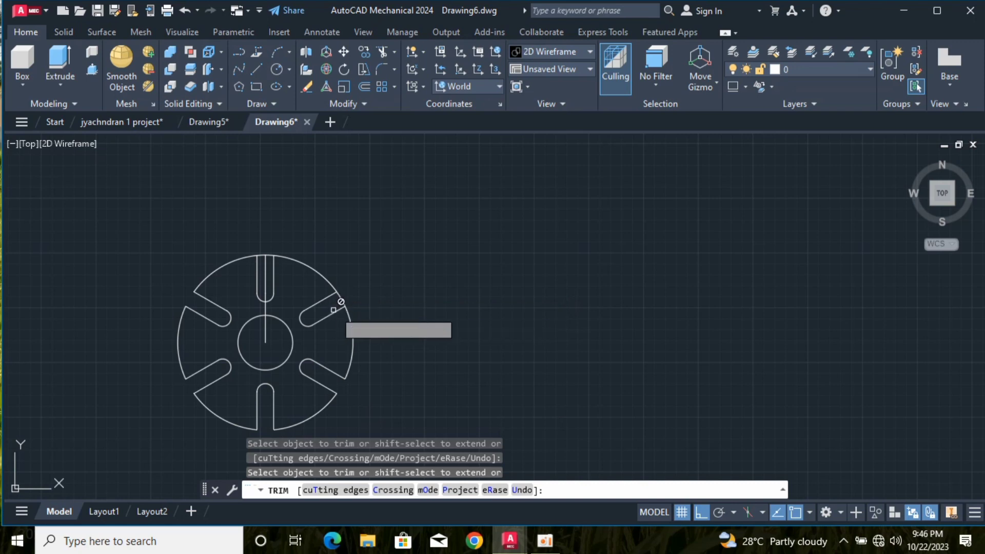
{"action": "left_click", "coordinate": [342, 300]}
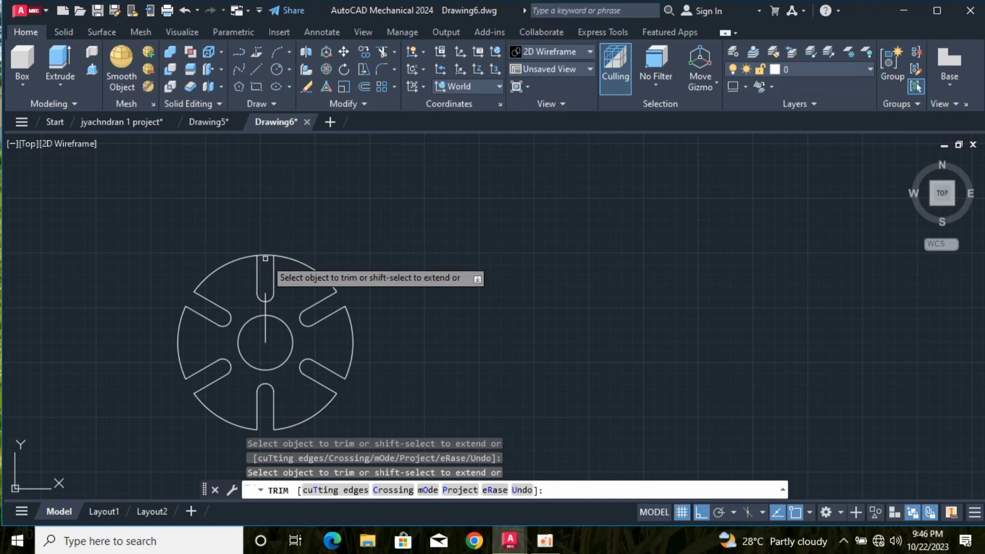
{"action": "left_click", "coordinate": [265, 304]}
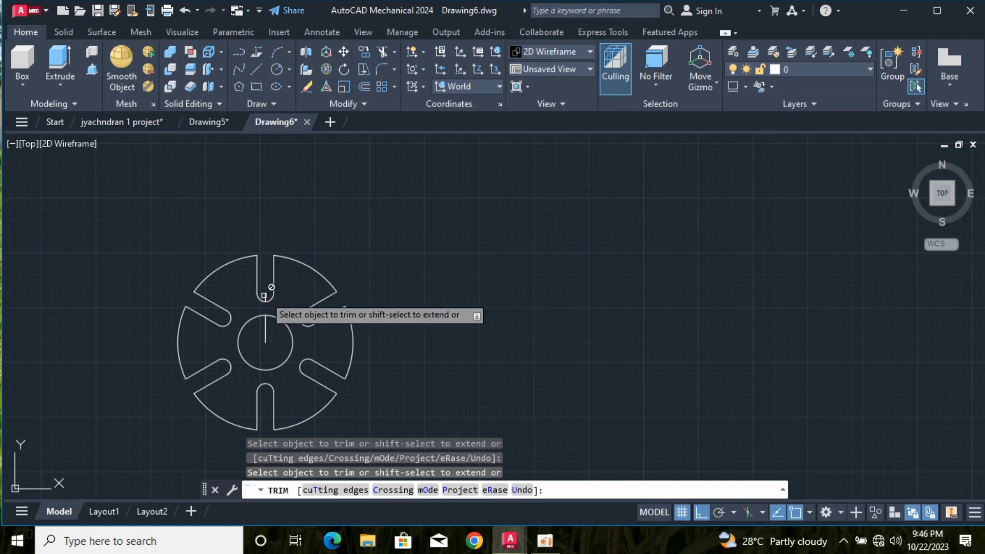
{"action": "left_click", "coordinate": [266, 323]}
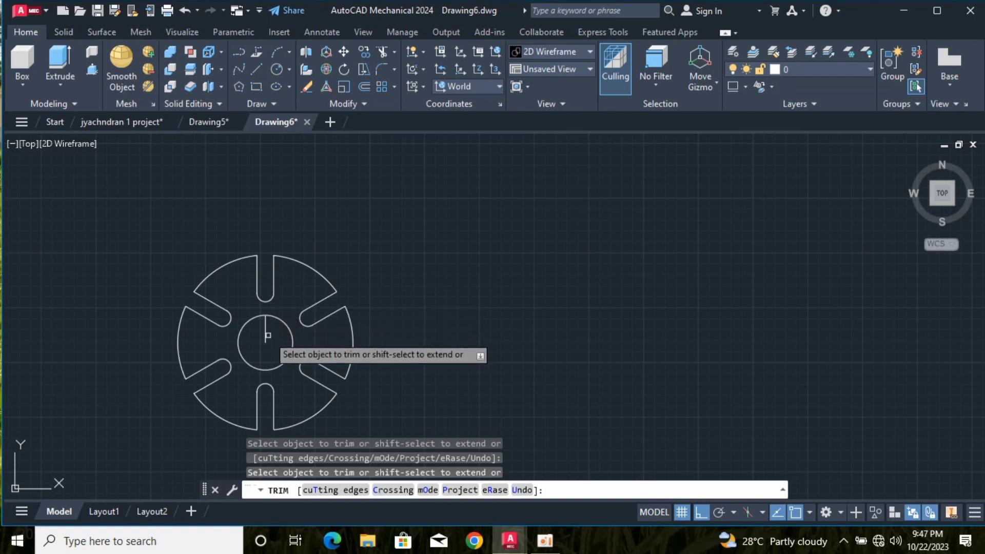
{"action": "left_click", "coordinate": [266, 336]}
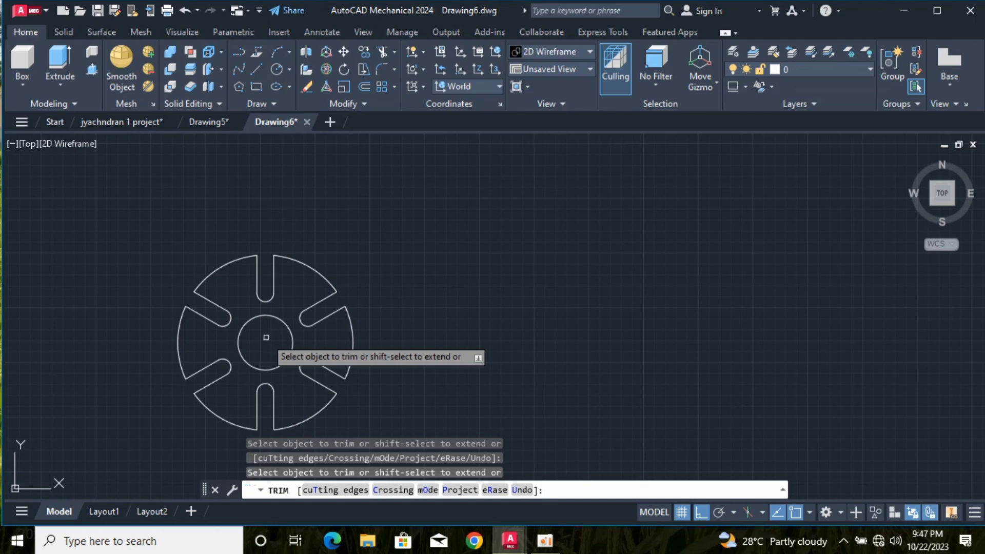
{"action": "key", "text": "Return"}
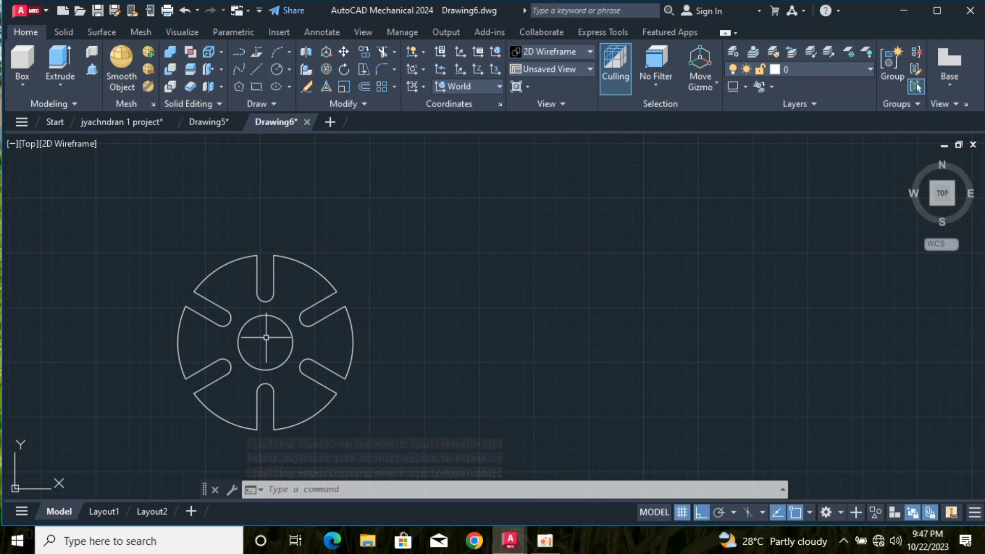
{"action": "type", "text": "l"}
{"action": "key", "text": "Return"}
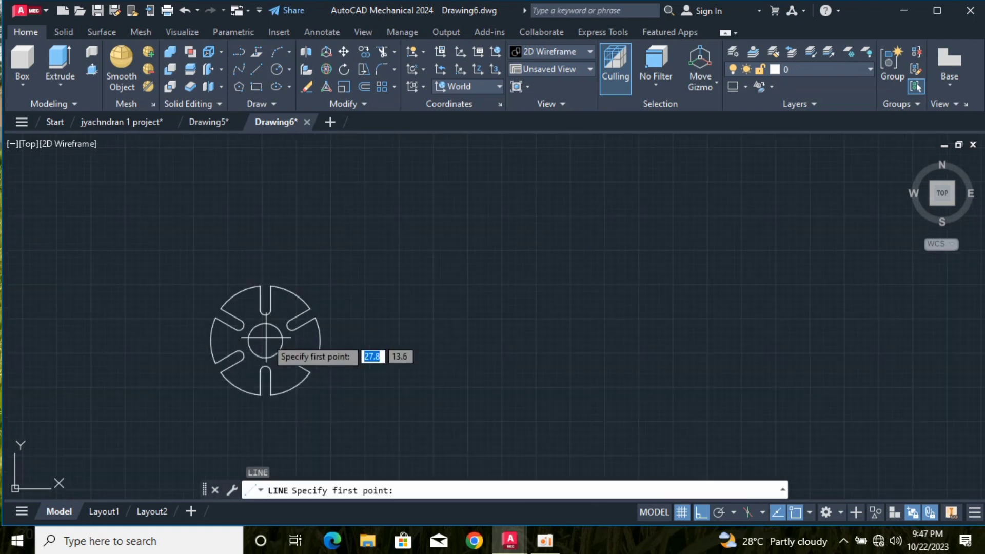
- Draw a 4.5-long horizontal line right from the disc centre
{"action": "scroll", "coordinate": [266, 338], "scroll_direction": "down", "scroll_amount": 4}
{"action": "left_click", "coordinate": [265, 338]}
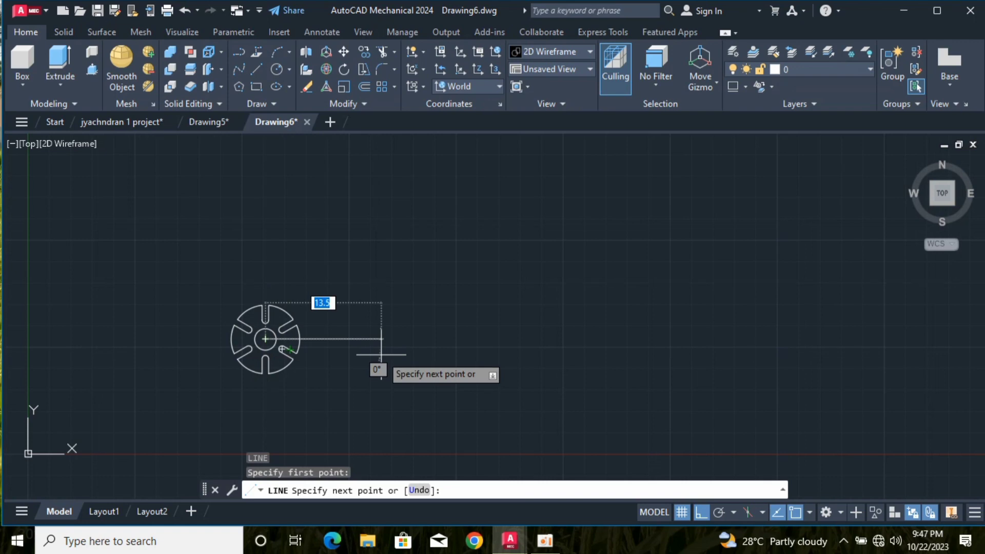
{"action": "type", "text": "."}
{"action": "type", "text": "5"}
{"action": "key", "text": "Return"}
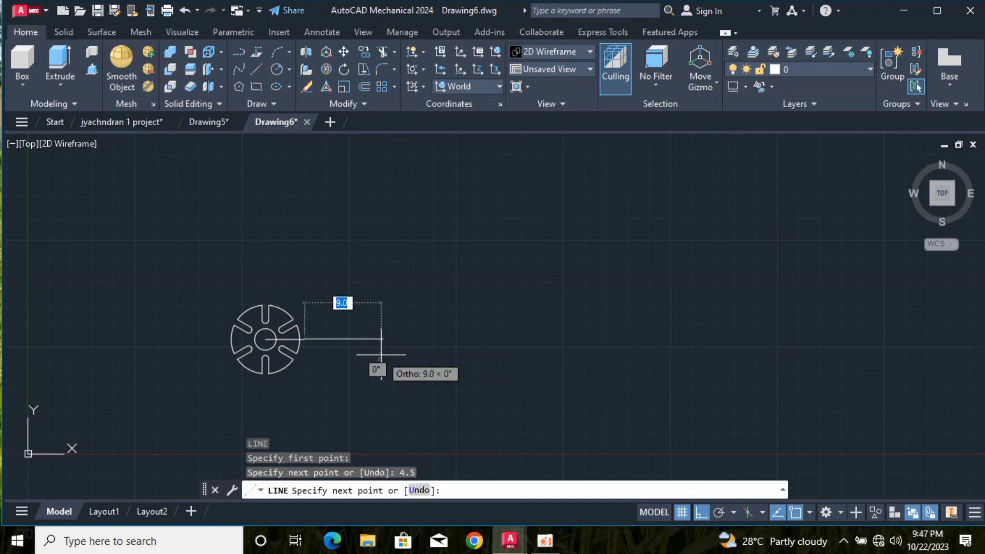
{"action": "scroll", "coordinate": [286, 378], "scroll_direction": "up", "scroll_amount": 5}
{"action": "scroll", "coordinate": [296, 393], "scroll_direction": "up", "scroll_amount": 3}
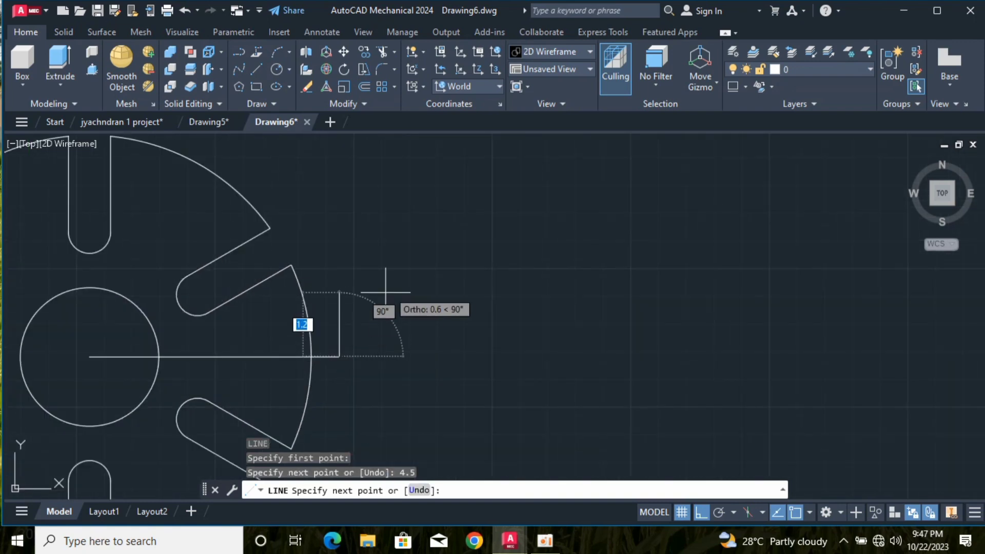
{"action": "key", "text": "Return"}
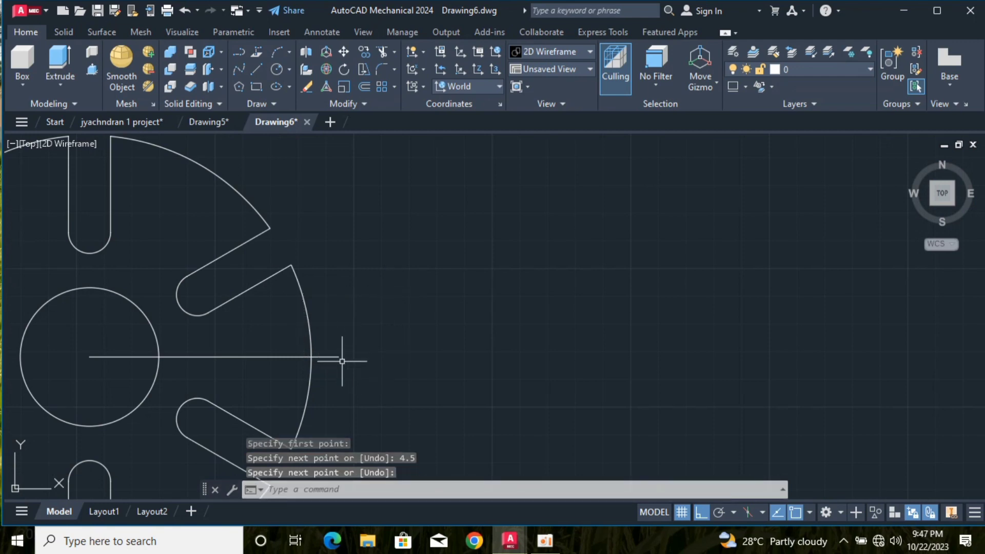
- Draw a radius-1.5 circle centred on the line's right end
{"action": "type", "text": "c"}
{"action": "key", "text": "Return"}
{"action": "left_click", "coordinate": [339, 357]}
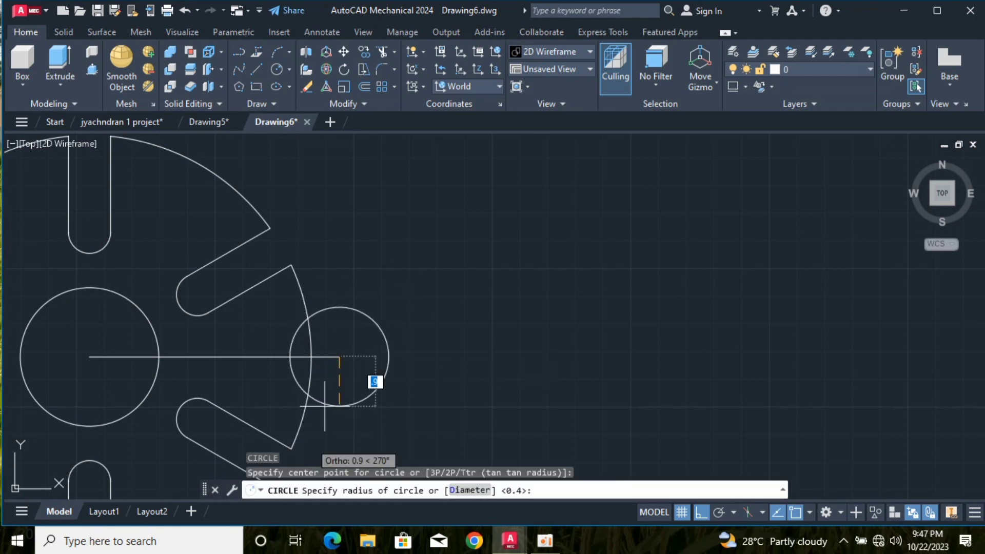
{"action": "type", "text": "1.5"}
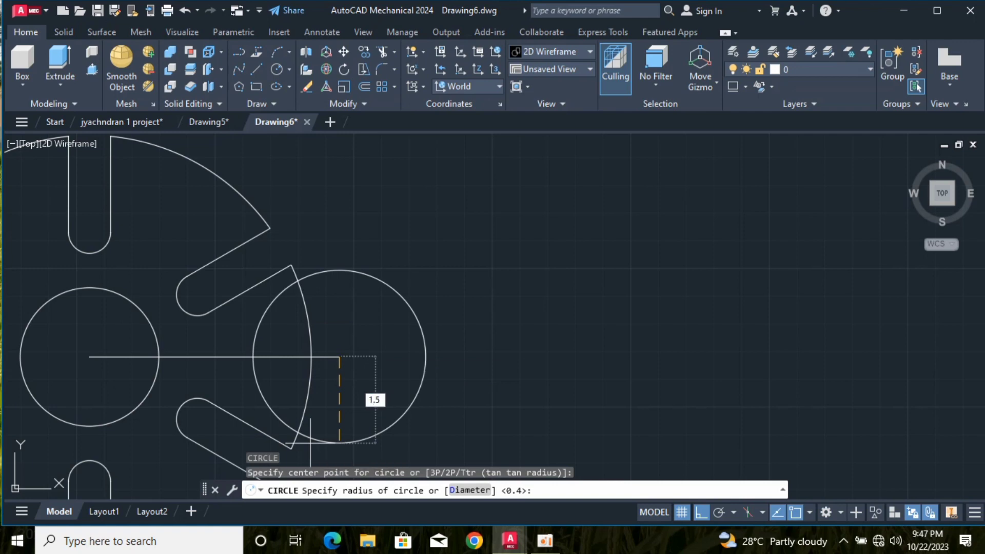
{"action": "key", "text": "Return"}
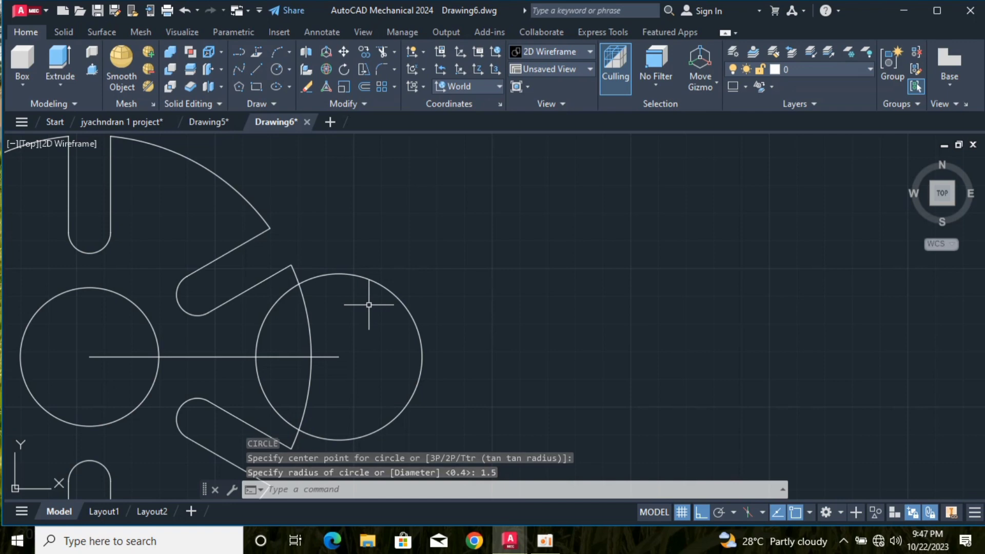
- Trim away the part of the 1.5 circle outside the disc rim
{"action": "type", "text": "tim"}
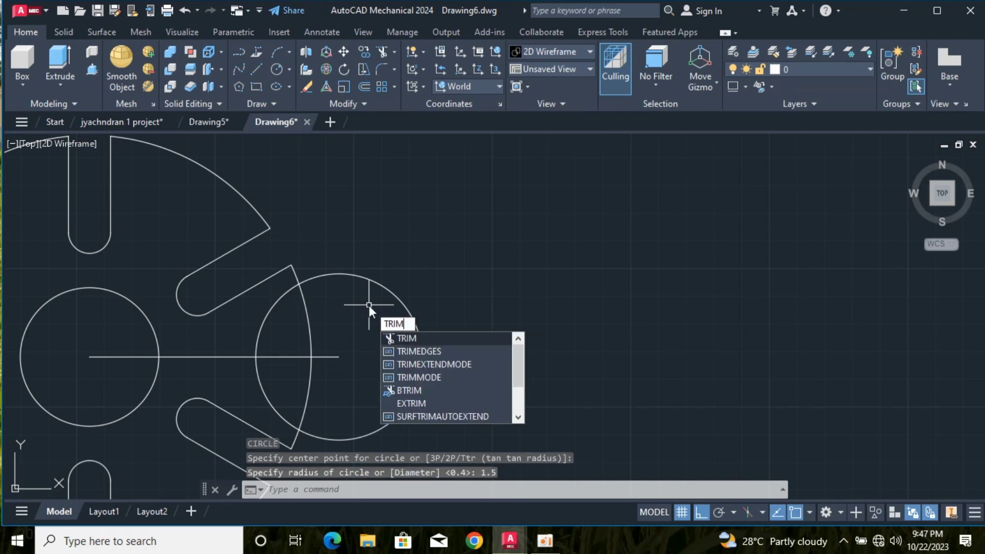
{"action": "key", "text": "Return"}
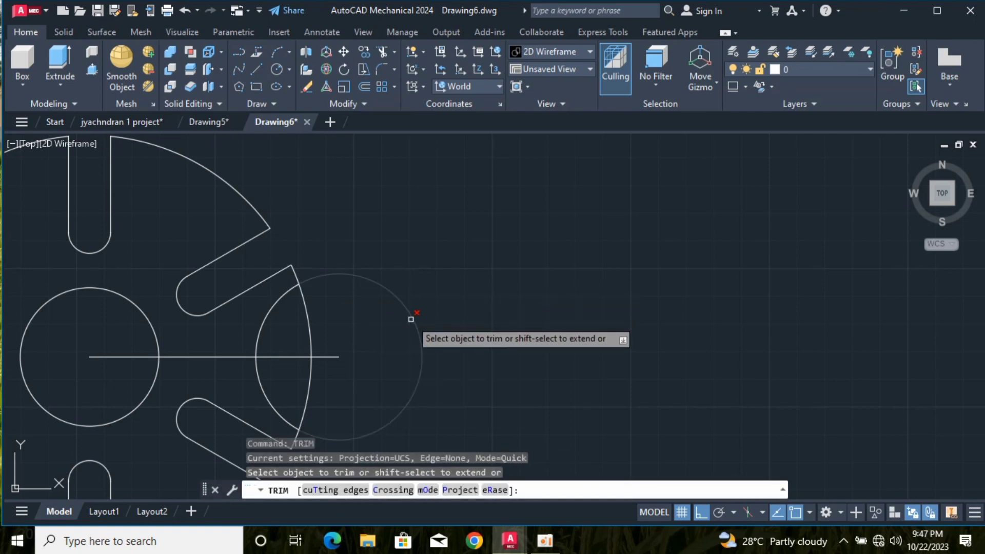
{"action": "left_click", "coordinate": [413, 318]}
{"action": "scroll", "coordinate": [358, 355], "scroll_direction": "down", "scroll_amount": 5}
{"action": "scroll", "coordinate": [388, 327], "scroll_direction": "down", "scroll_amount": 3}
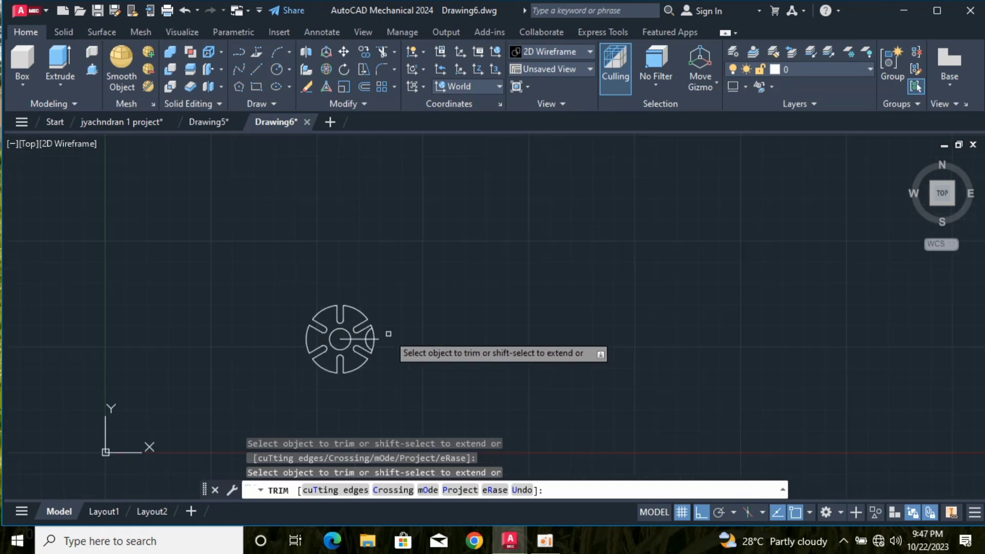
{"action": "scroll", "coordinate": [380, 274], "scroll_direction": "up", "scroll_amount": 6}
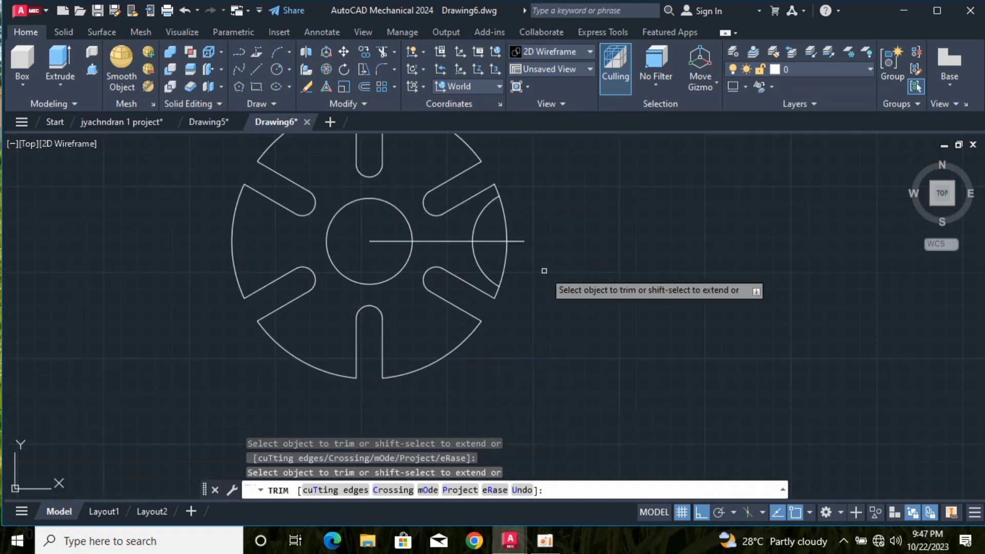
{"action": "scroll", "coordinate": [548, 274], "scroll_direction": "down", "scroll_amount": 2}
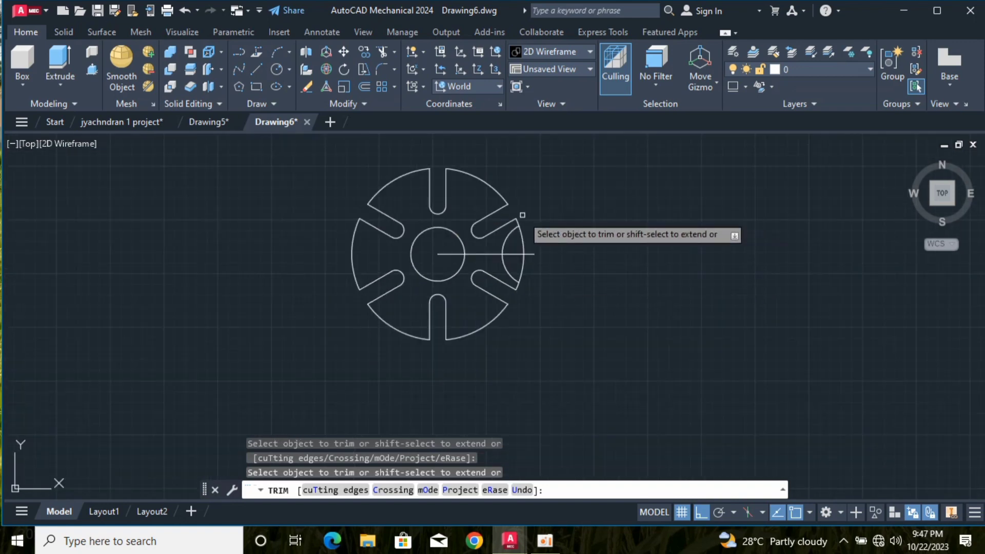
{"action": "key", "text": "Return"}
- Polar-array the radius-1.5 arc six times at 60° around the centre circle's centre
{"action": "type", "text": "arraay"}
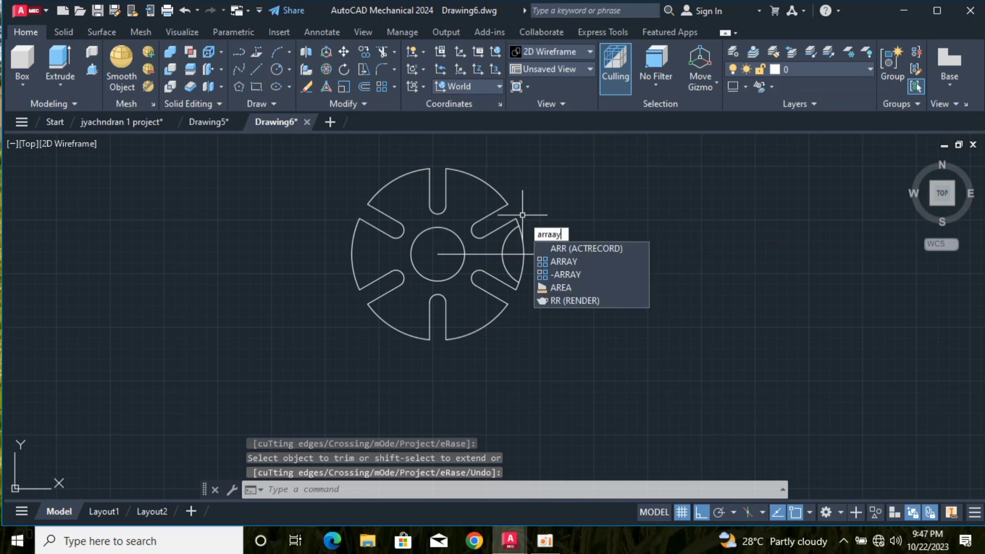
{"action": "key", "text": "BackSpace"}
{"action": "key", "text": "Return"}
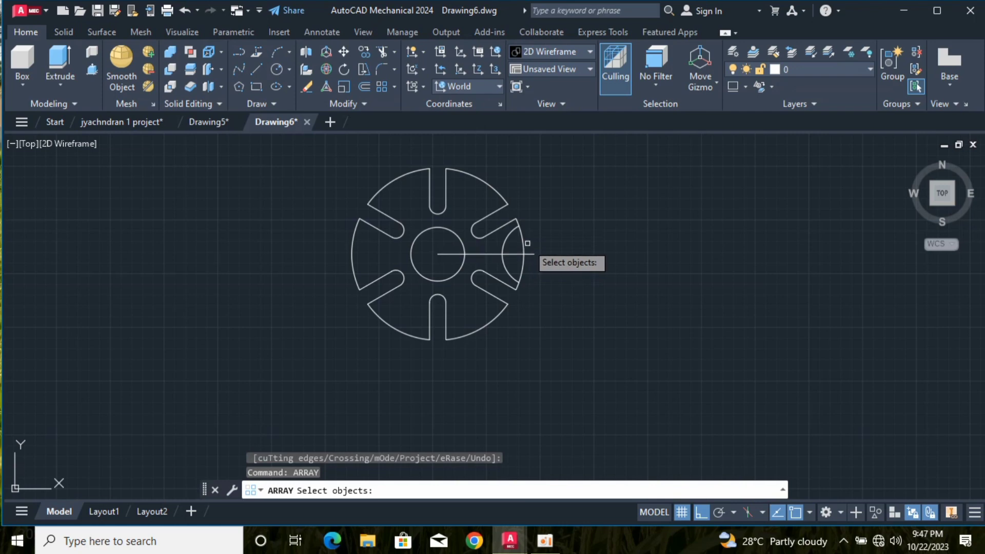
{"action": "left_click", "coordinate": [505, 239]}
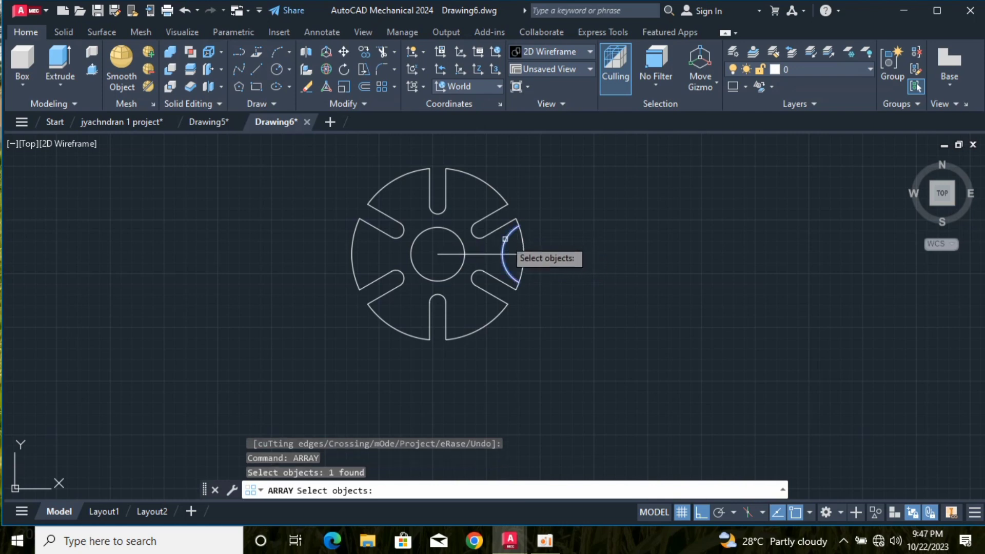
{"action": "key", "text": "Return"}
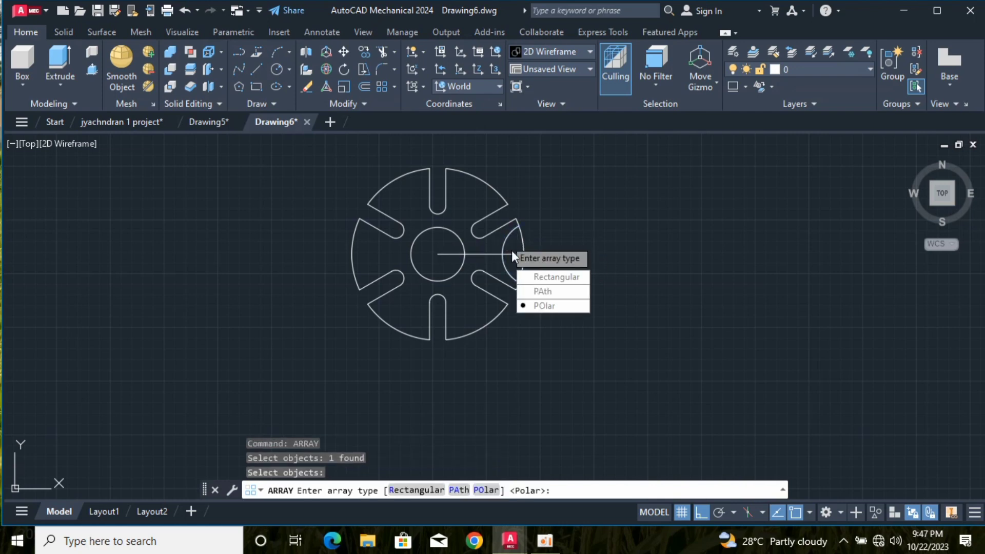
{"action": "left_click", "coordinate": [528, 303]}
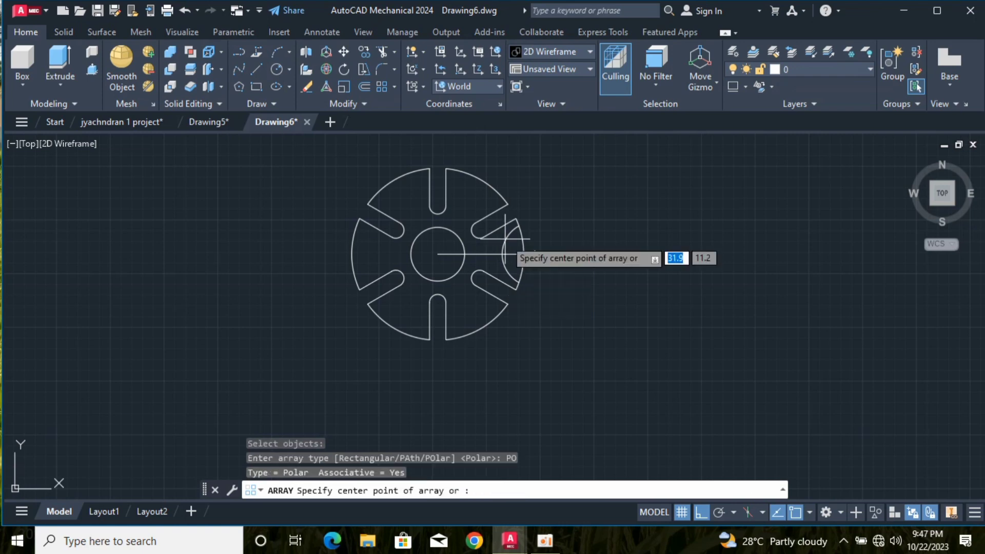
{"action": "left_click", "coordinate": [437, 254]}
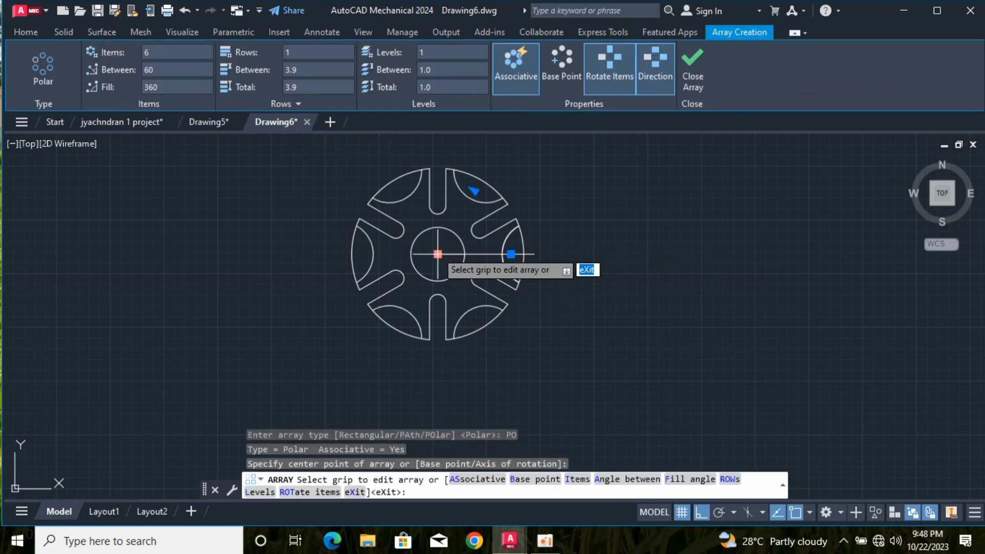
{"action": "key", "text": "Return"}
- Trim the outer rim arcs and spoke stubs, leaving six concave scallops around the disc edge
{"action": "type", "text": "tr"}
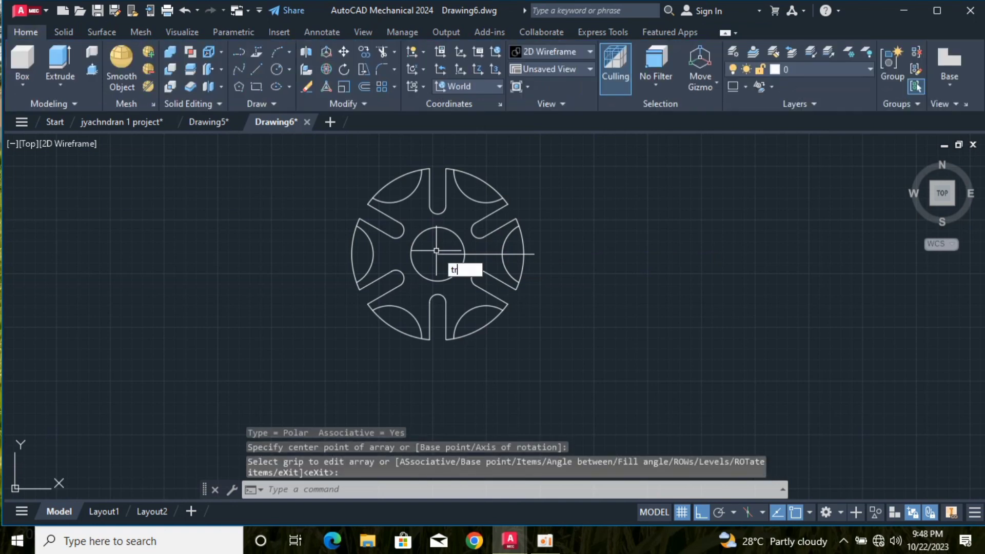
{"action": "type", "text": "im"}
{"action": "key", "text": "Return"}
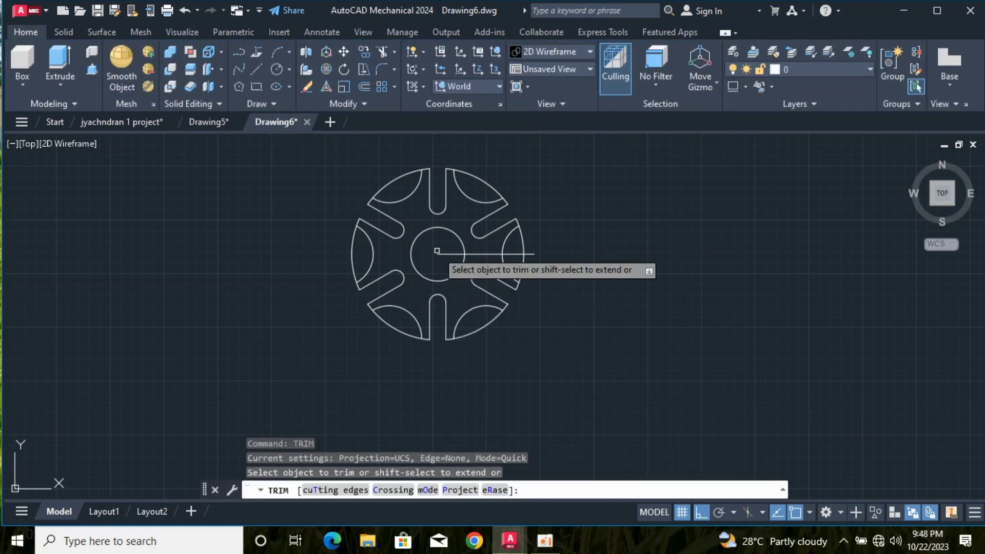
{"action": "left_click", "coordinate": [490, 183]}
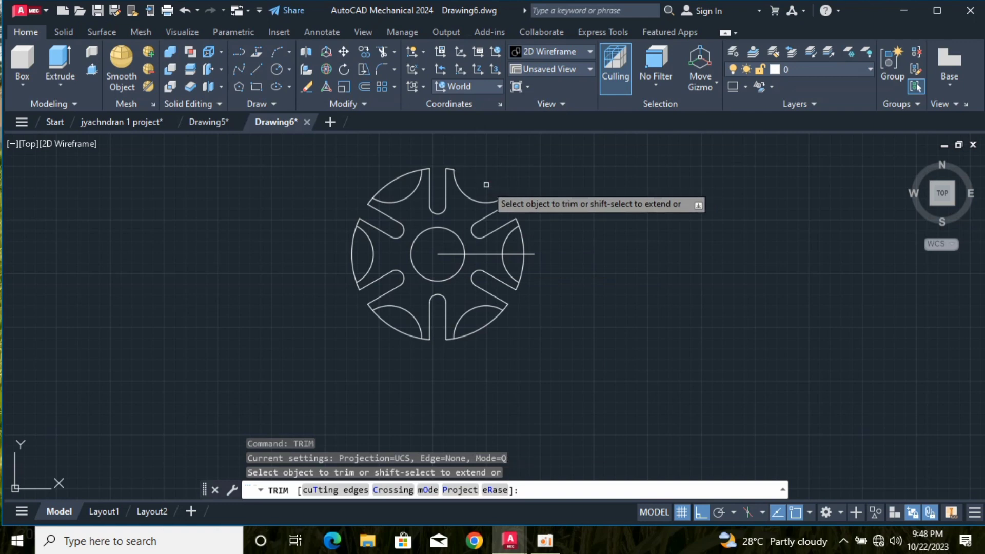
{"action": "left_click", "coordinate": [524, 252]}
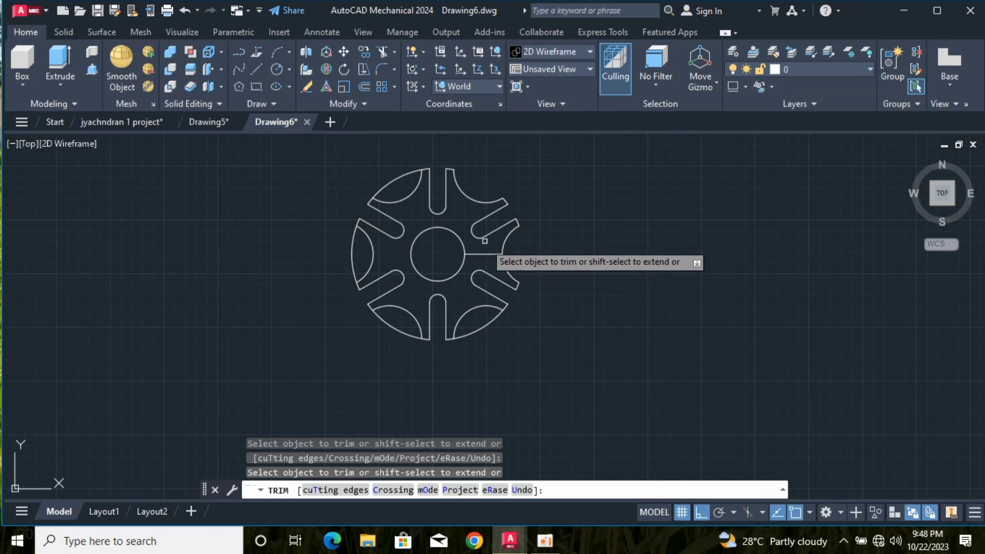
{"action": "left_click", "coordinate": [484, 254]}
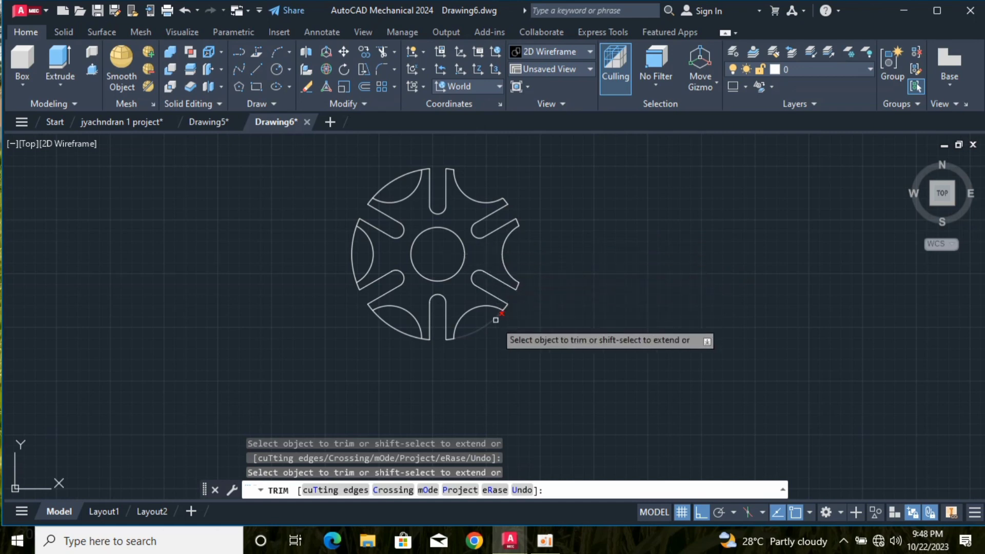
{"action": "left_click", "coordinate": [381, 328]}
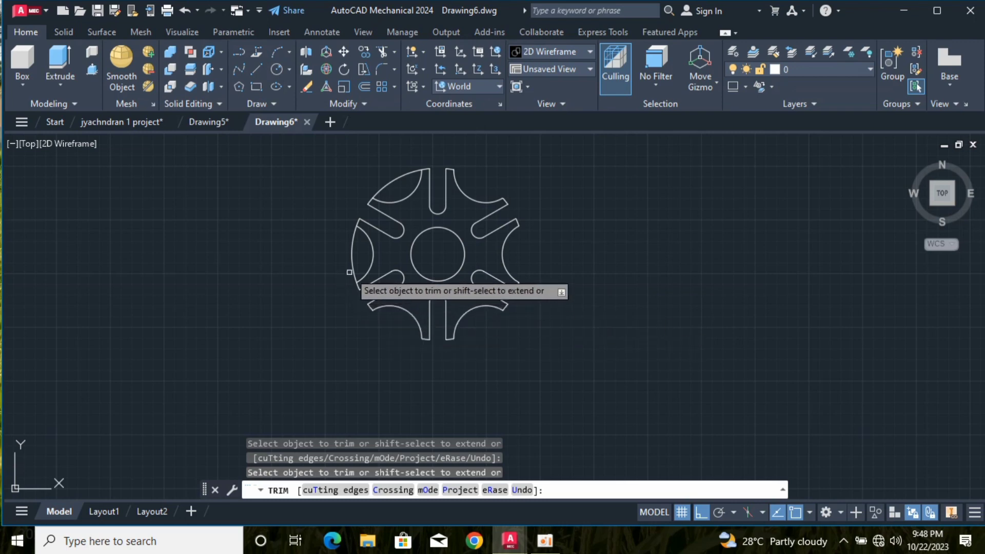
{"action": "left_click", "coordinate": [387, 189]}
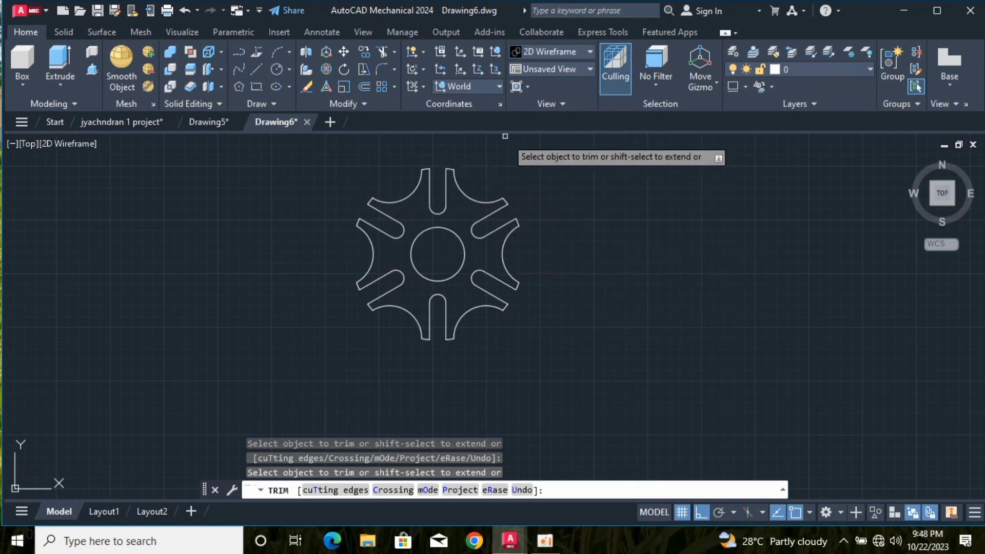
{"action": "scroll", "coordinate": [252, 241], "scroll_direction": "down", "scroll_amount": 1}
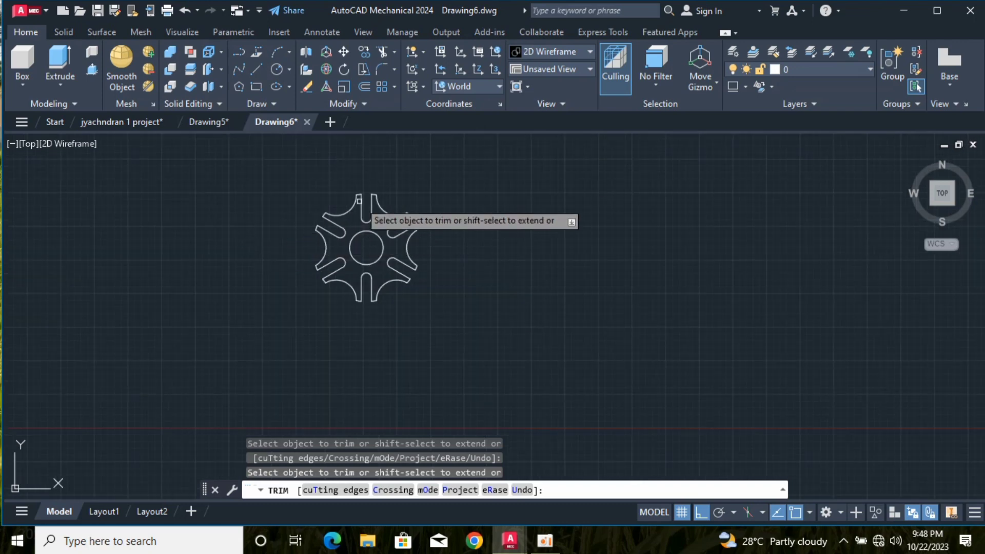
{"action": "key", "text": "Return"}
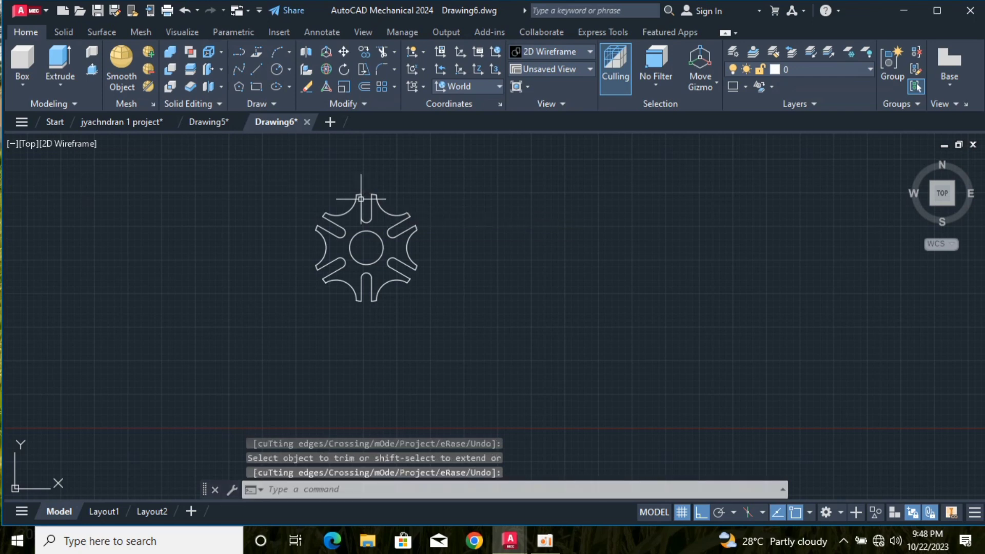
{"action": "type", "text": "EX"}
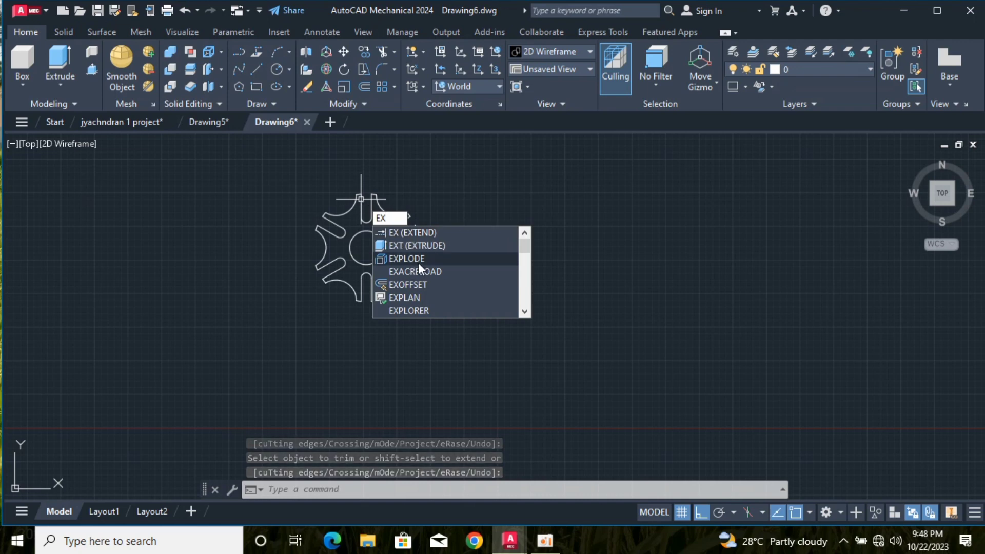
{"action": "type", "text": "P"}
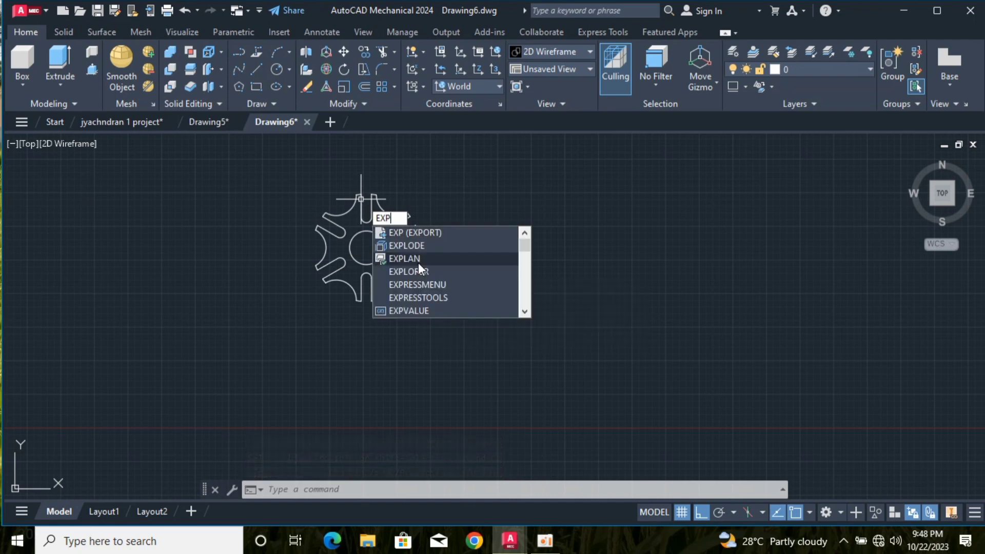
{"action": "type", "text": "L"}
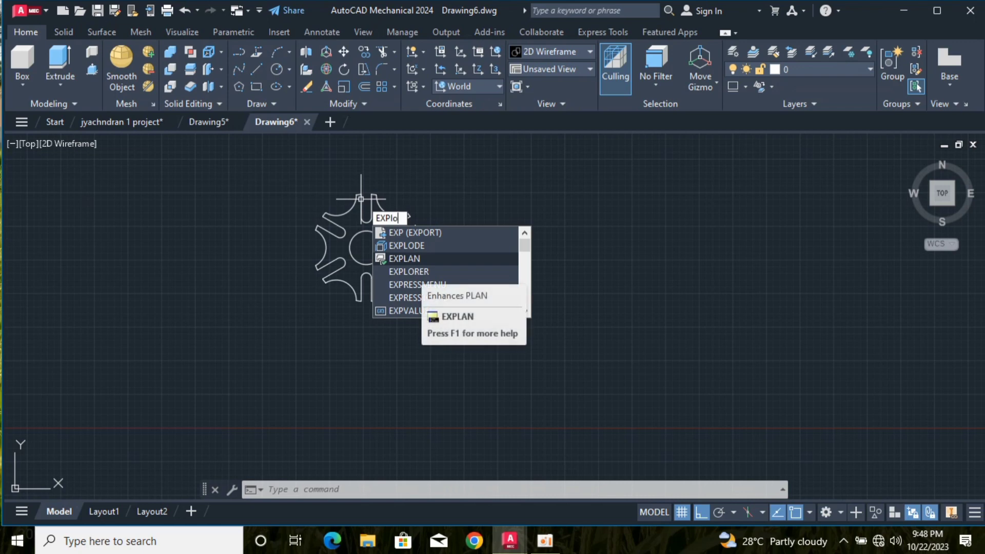
{"action": "type", "text": "ODE"}
- Explode the star outline's two arrays into individual lines and arcs
{"action": "key", "text": "Return"}
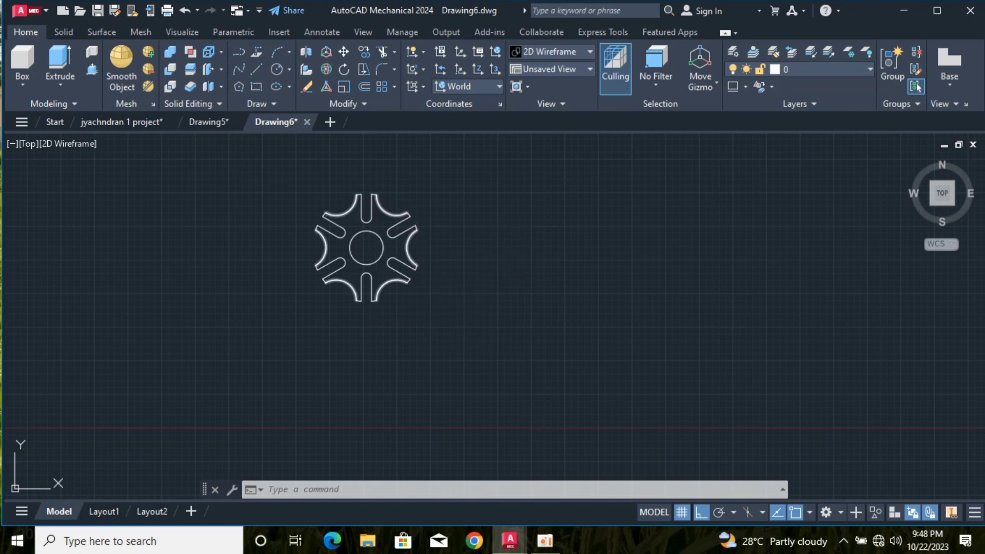
{"action": "left_click", "coordinate": [262, 196]}
{"action": "left_click_drag", "start_coordinate": [261, 196], "coordinate": [252, 277]}
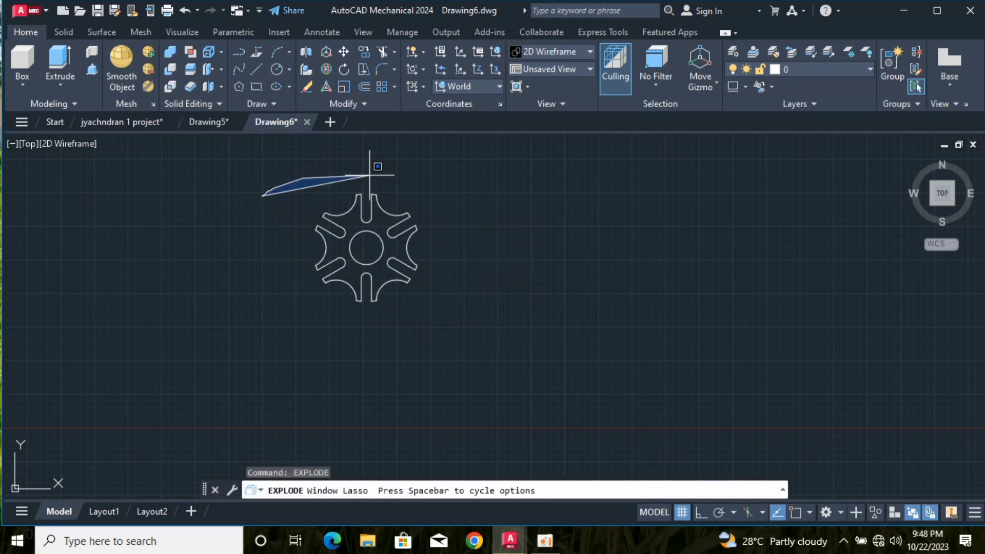
{"action": "left_click_drag", "start_coordinate": [241, 380], "coordinate": [241, 379]}
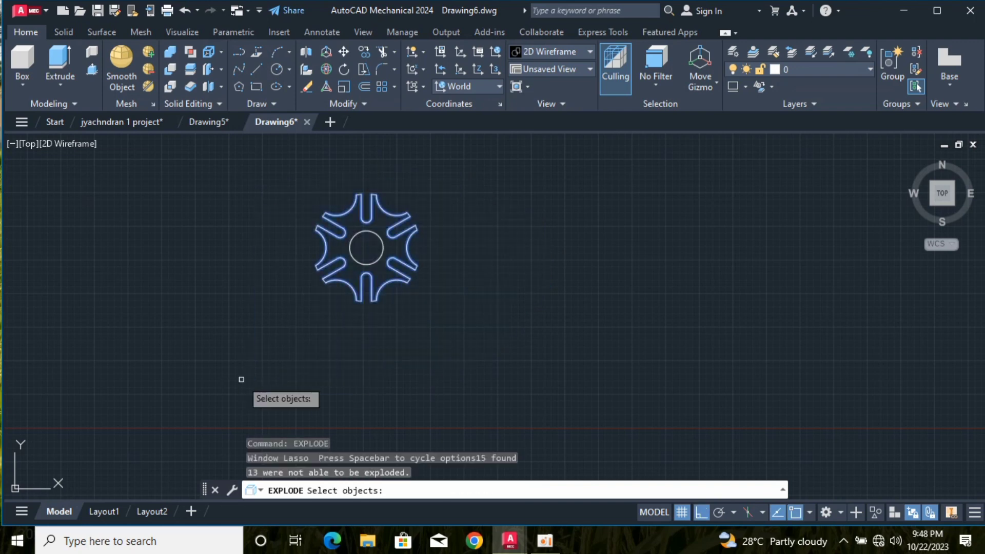
{"action": "key", "text": "Return"}
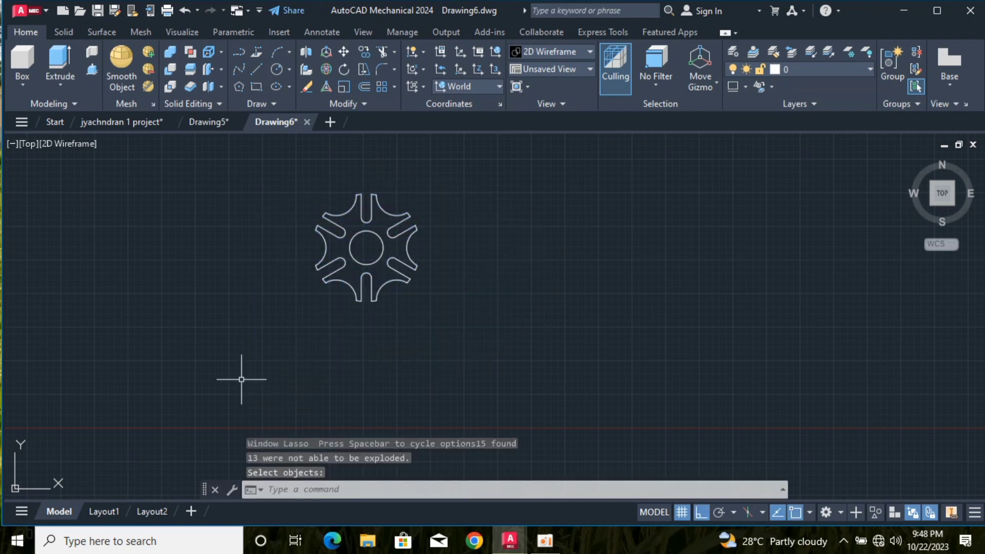
{"action": "type", "text": "r"}
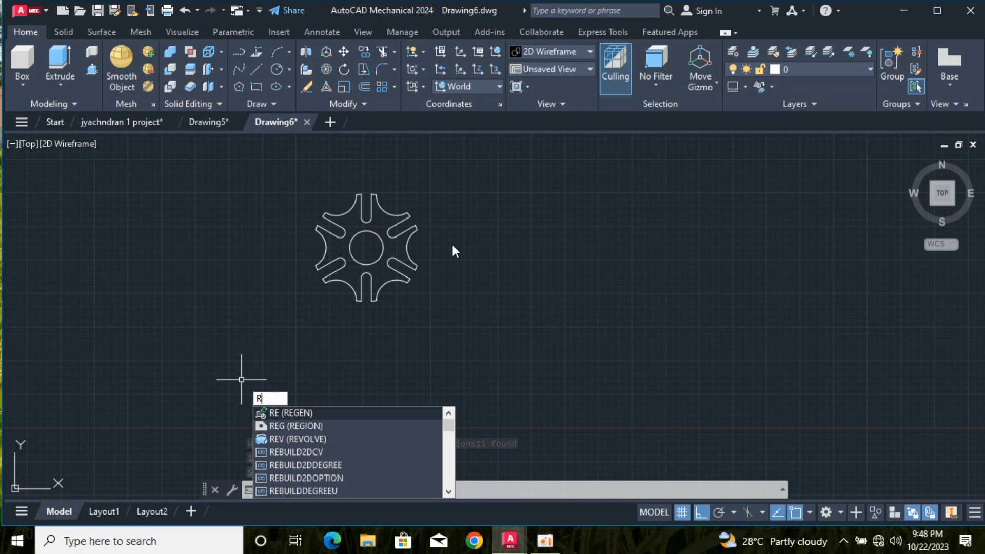
- Convert the exploded star outline and centre circle into two regions
{"action": "key", "text": "Return"}
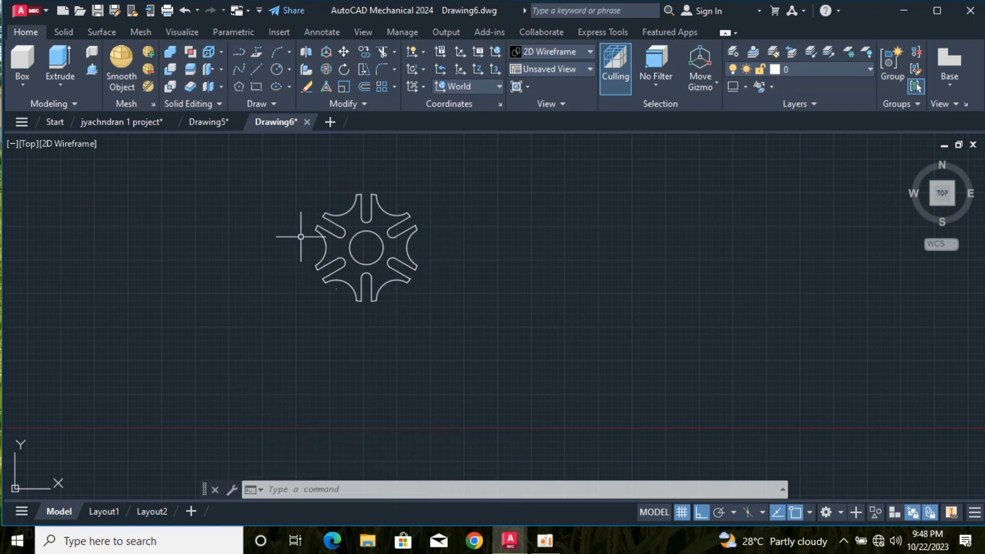
{"action": "mouse_move", "coordinate": [280, 180]}
{"action": "left_mouse_down"}
{"action": "mouse_move", "coordinate": [193, 403]}
{"action": "mouse_move", "coordinate": [167, 385]}
{"action": "left_mouse_up"}
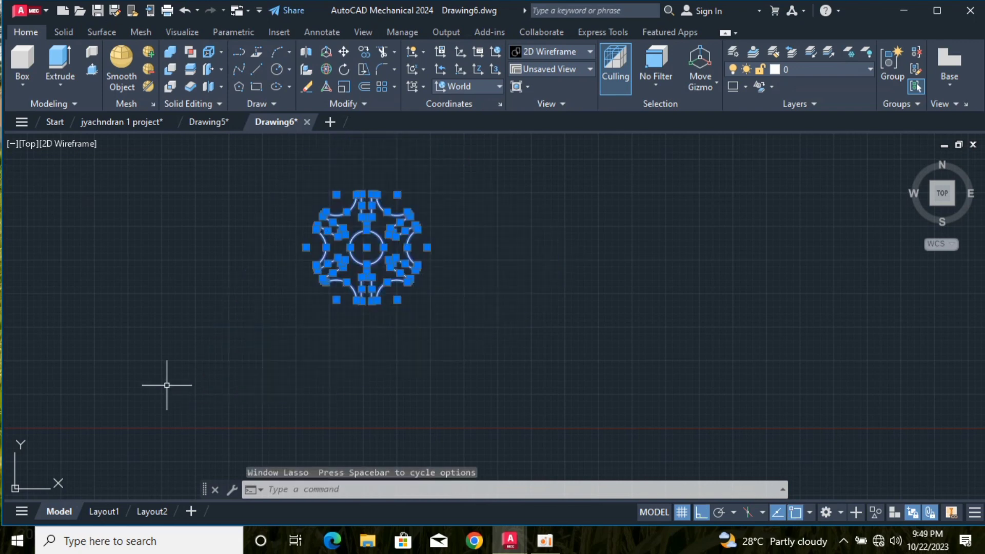
{"action": "type", "text": "region"}
{"action": "key", "text": "Return"}
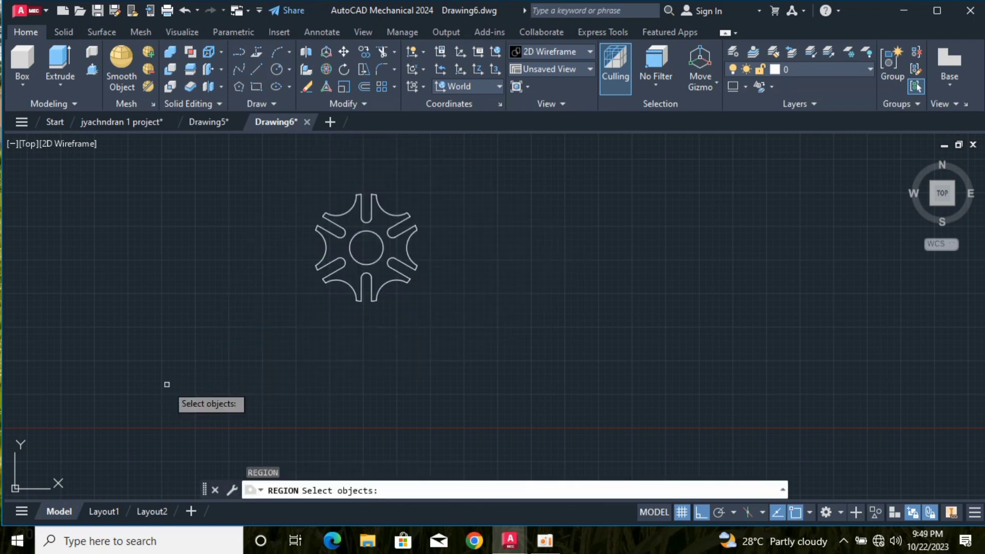
{"action": "left_click_drag", "start_coordinate": [231, 205], "coordinate": [304, 414]}
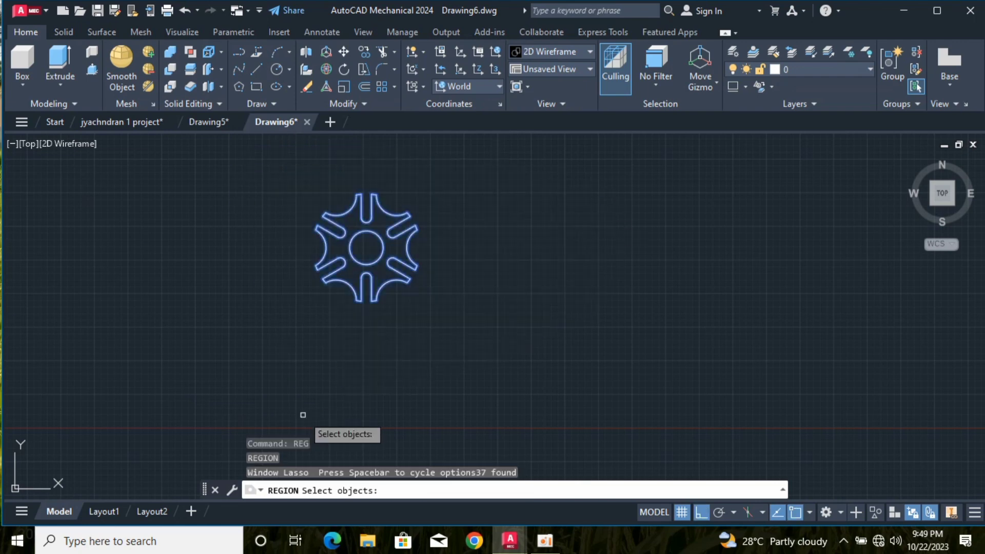
{"action": "key", "text": "Return"}
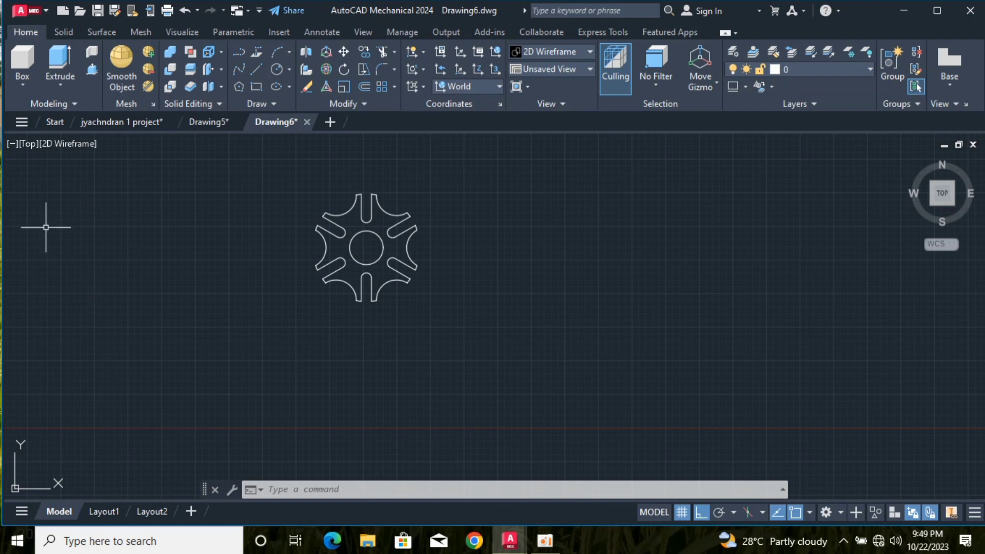
- Set the viewport to SW Isometric view with the Conceptual visual style
{"action": "left_click", "coordinate": [31, 144]}
{"action": "left_click", "coordinate": [106, 272]}
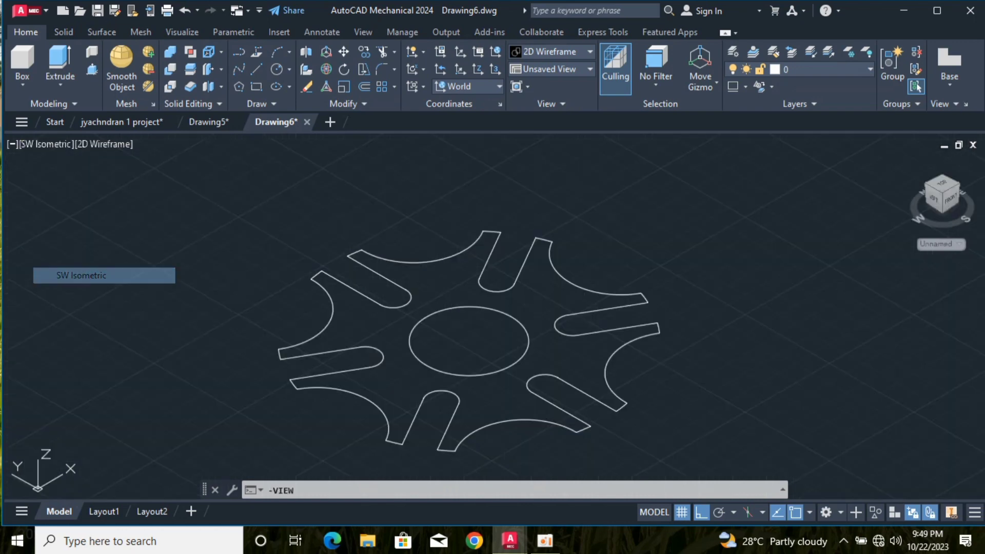
{"action": "scroll", "coordinate": [286, 272], "scroll_direction": "down", "scroll_amount": 3}
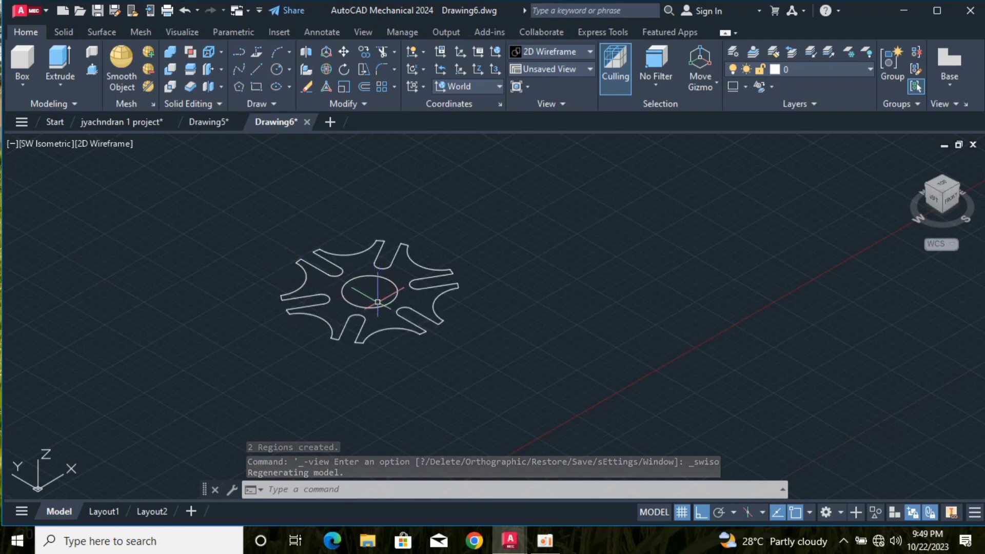
{"action": "left_click", "coordinate": [93, 143]}
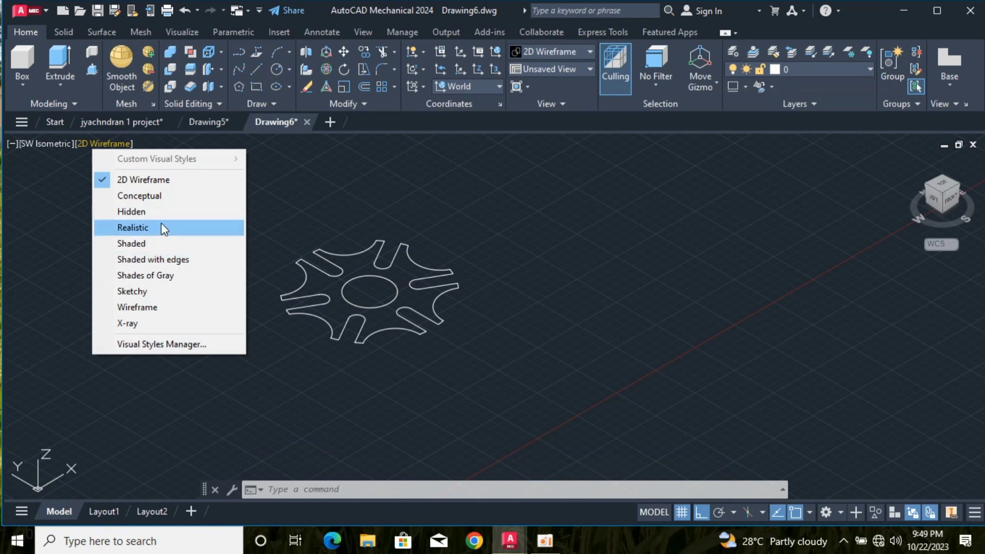
{"action": "left_click", "coordinate": [168, 194]}
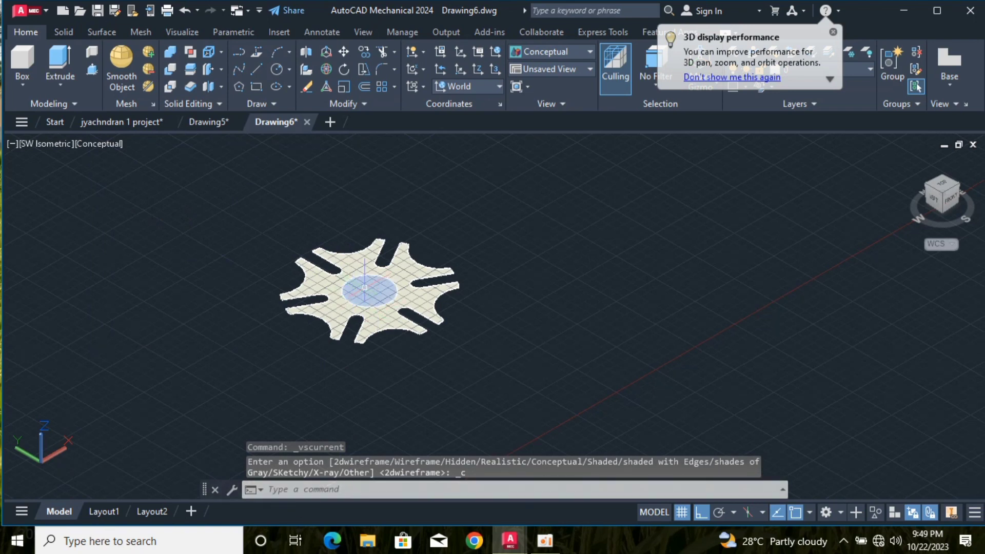
{"action": "left_click", "coordinate": [281, 491]}
{"action": "type", "text": "s"}
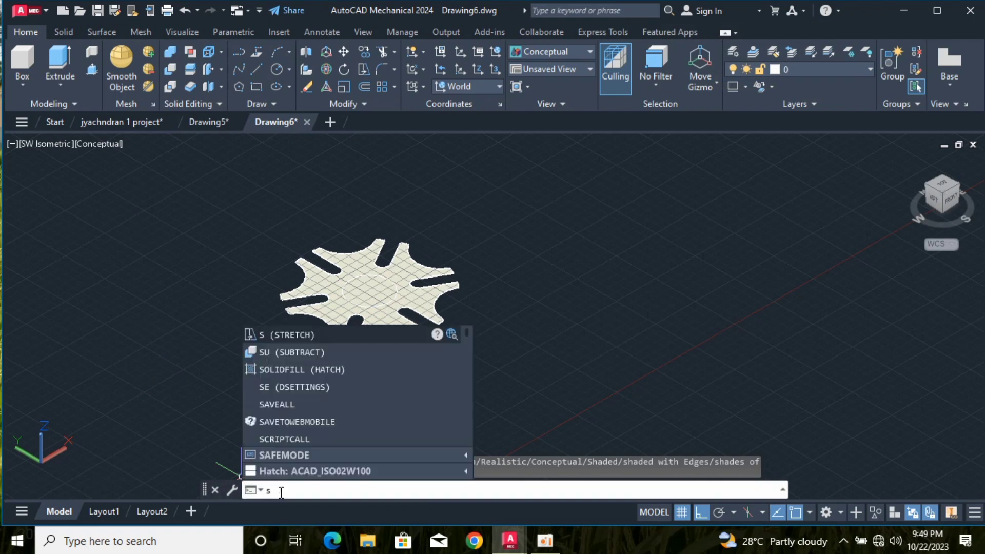
{"action": "type", "text": "ub"}
{"action": "key", "text": "Return"}
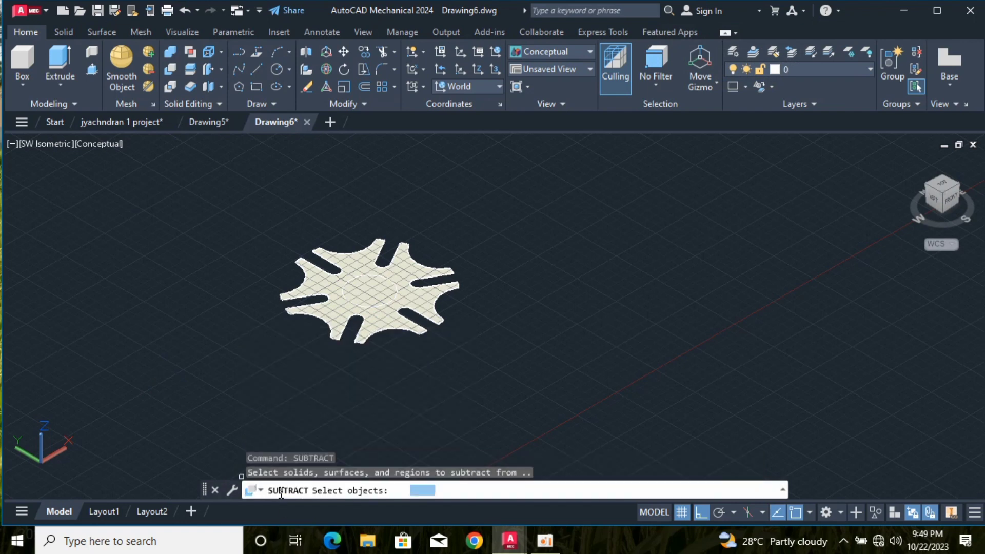
{"action": "left_click", "coordinate": [365, 326]}
{"action": "key", "text": "Return"}
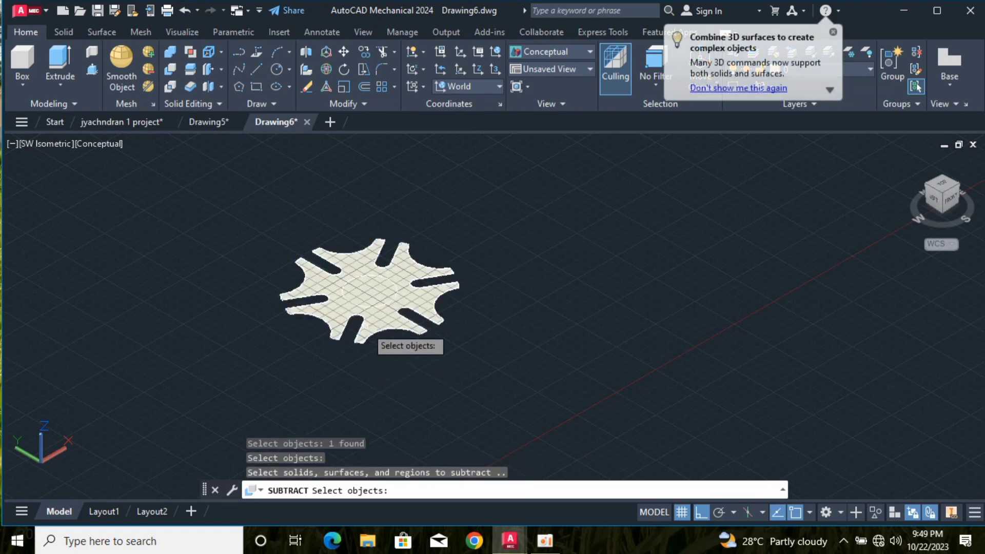
{"action": "left_click", "coordinate": [362, 285]}
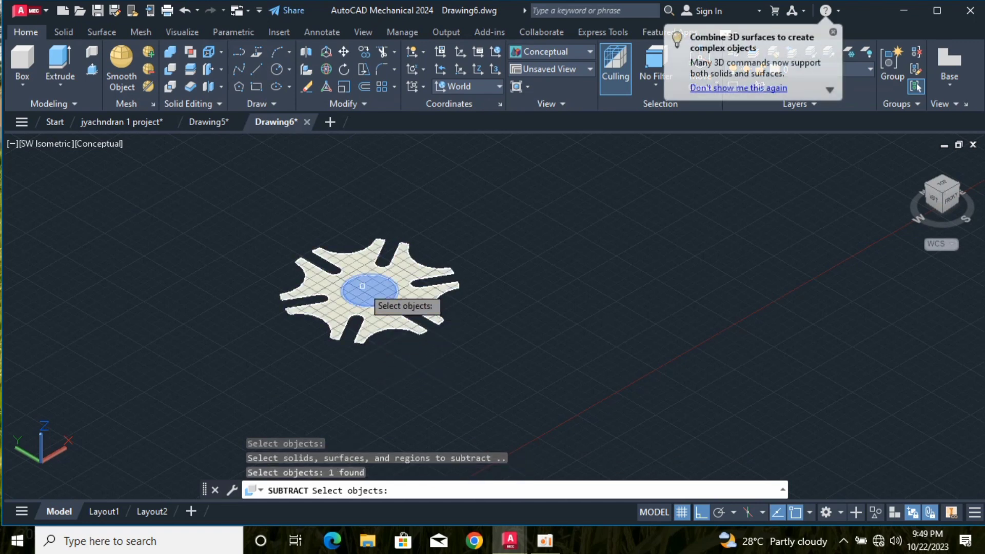
{"action": "key", "text": "Return"}
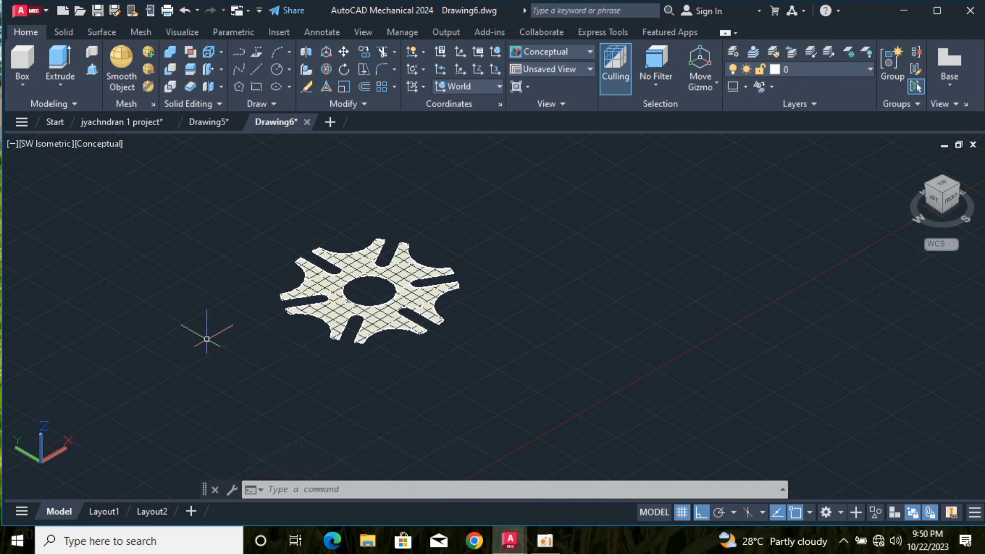
{"action": "left_click", "coordinate": [333, 291]}
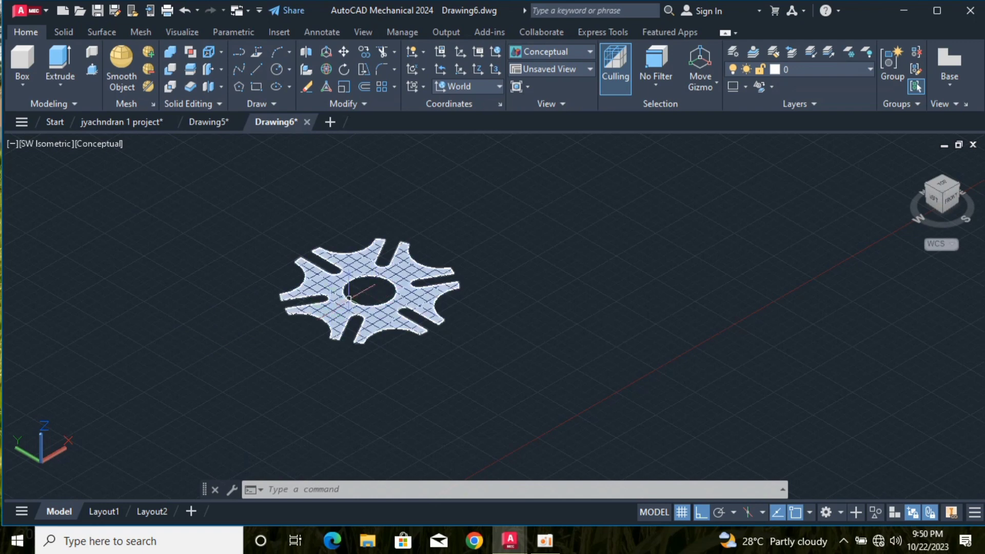
{"action": "left_click", "coordinate": [318, 489]}
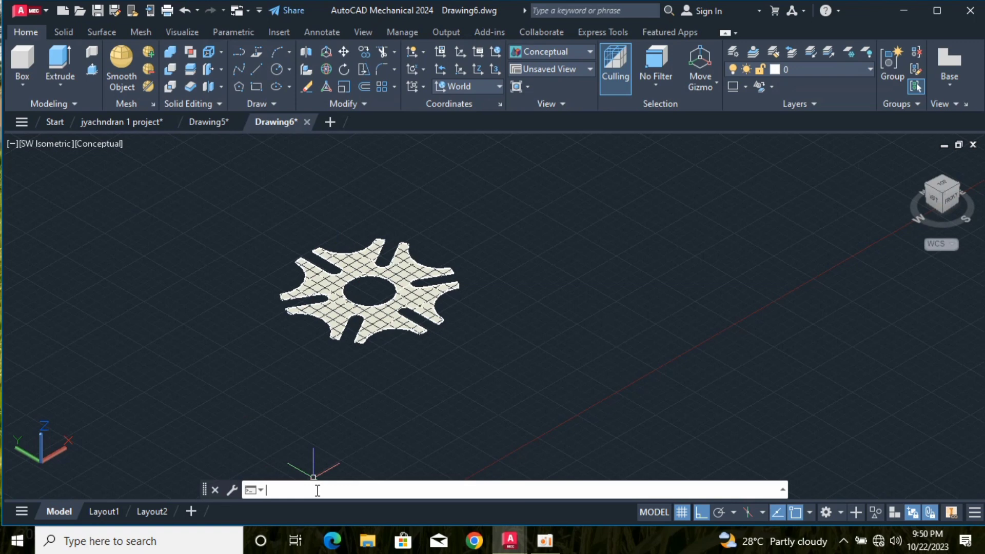
- Extrude the star region 0.5 units into a solid slotted disc with a central hole
{"action": "type", "text": "ext"}
{"action": "key", "text": "Return"}
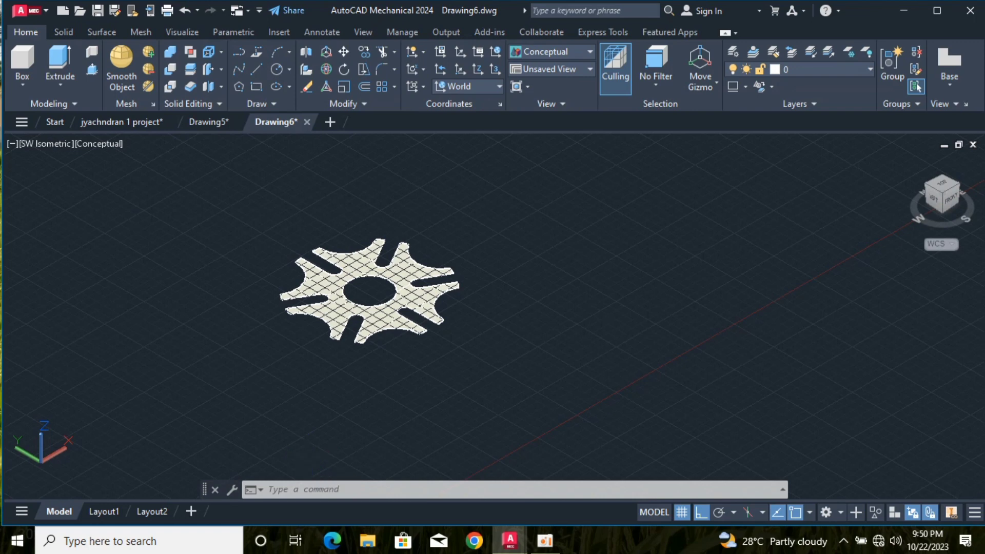
{"action": "left_click", "coordinate": [375, 322]}
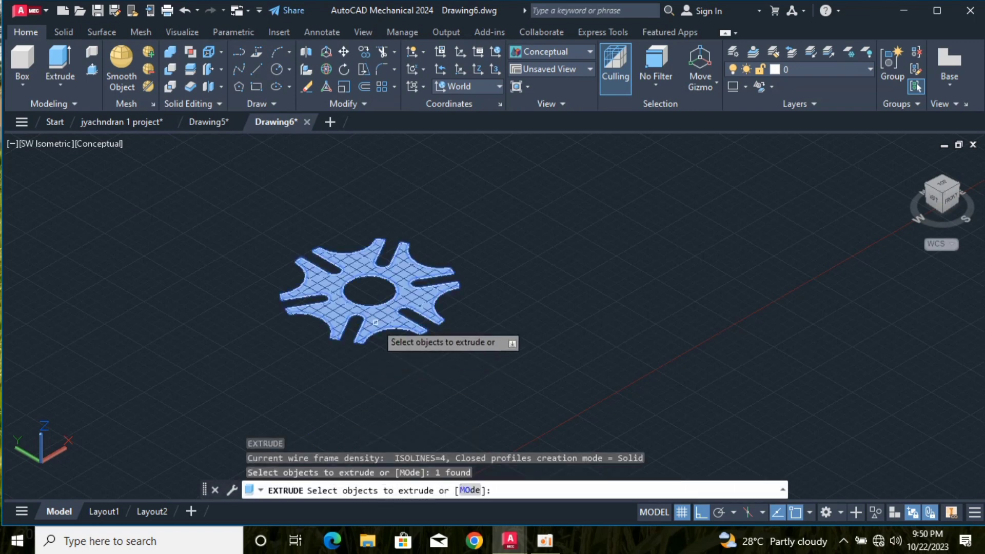
{"action": "key", "text": "Return"}
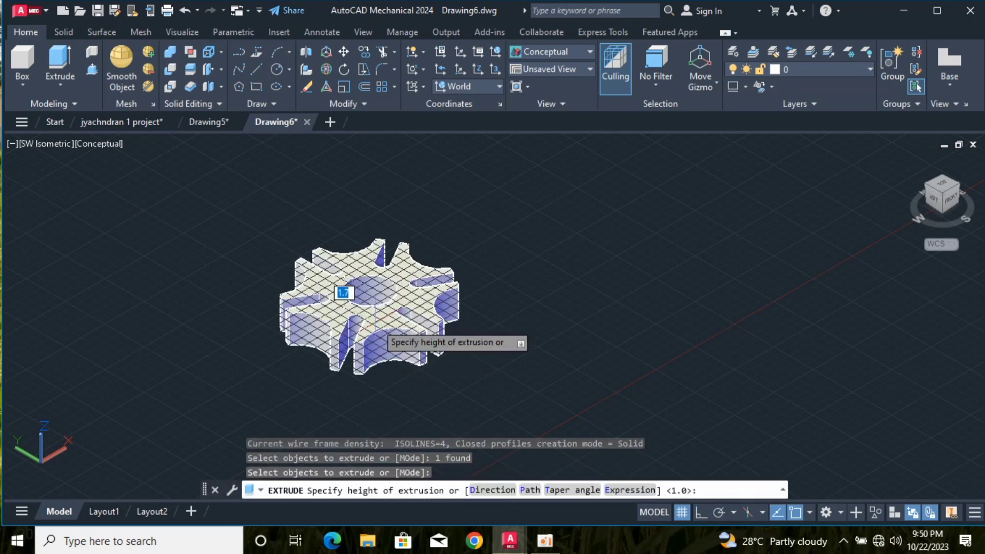
{"action": "type", "text": "0.5"}
{"action": "key", "text": "Return"}
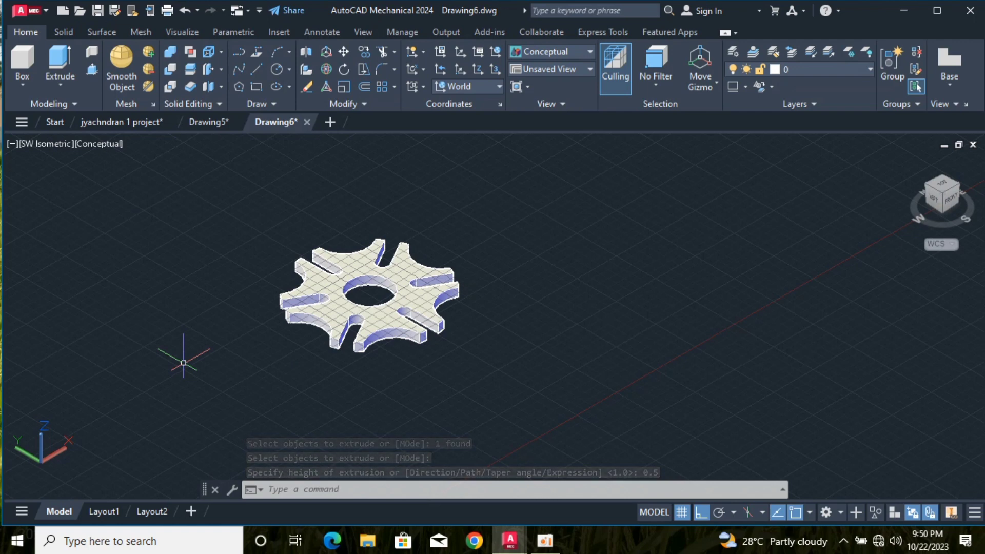
{"action": "scroll", "coordinate": [184, 362], "scroll_direction": "up", "scroll_amount": 2}
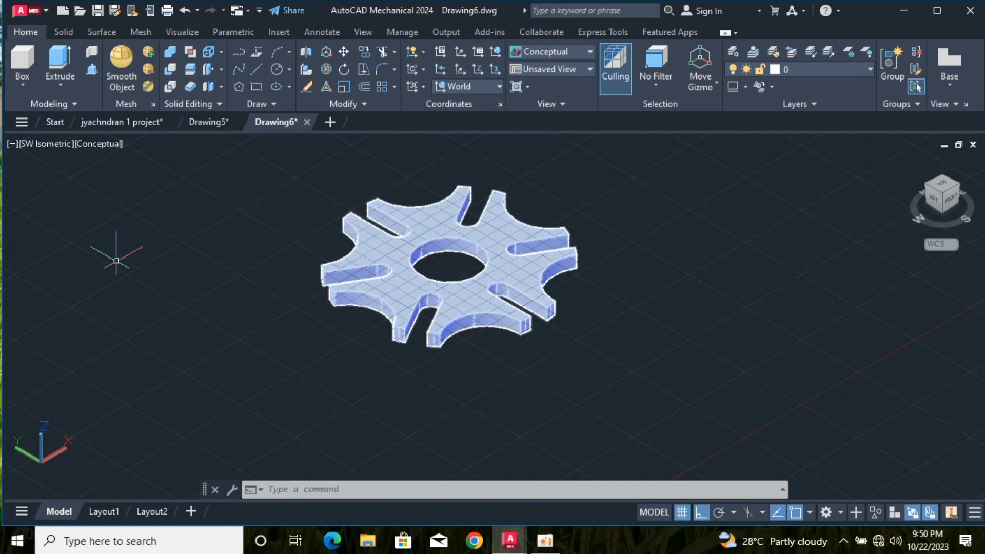
- Switch the viewport to the Top view looking down on the disc
{"action": "scroll", "coordinate": [116, 261], "scroll_direction": "down", "scroll_amount": 5}
{"action": "scroll", "coordinate": [163, 242], "scroll_direction": "up", "scroll_amount": 3}
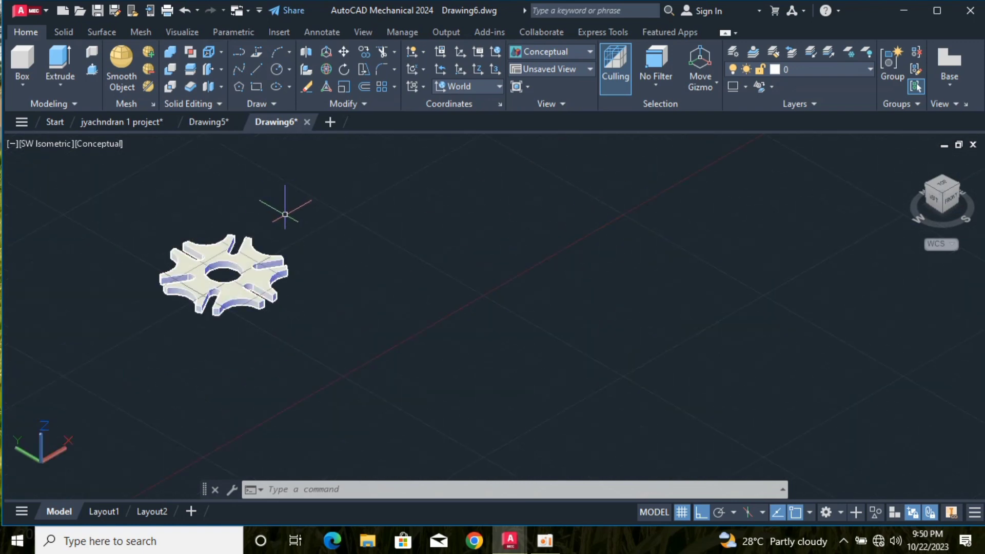
{"action": "left_click", "coordinate": [50, 143]}
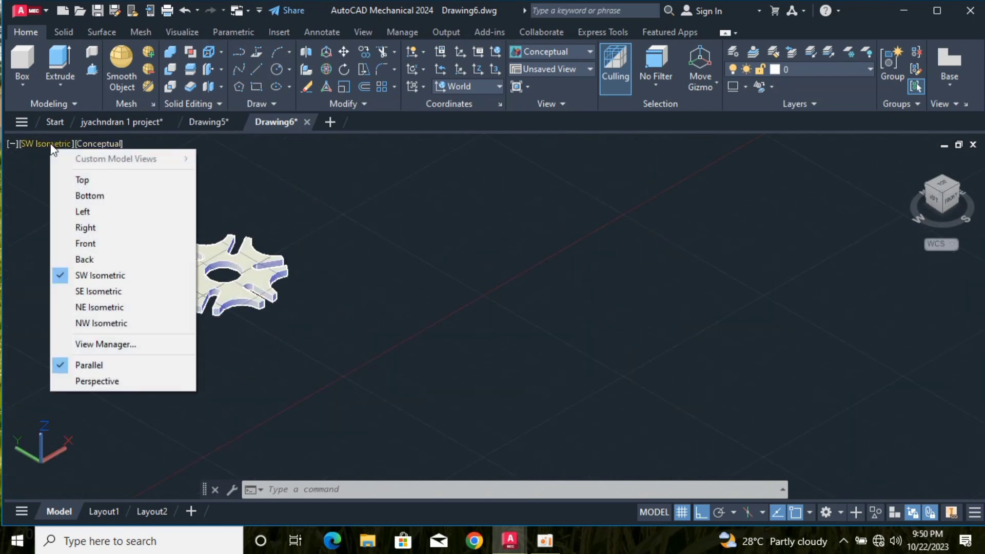
{"action": "left_click", "coordinate": [70, 180]}
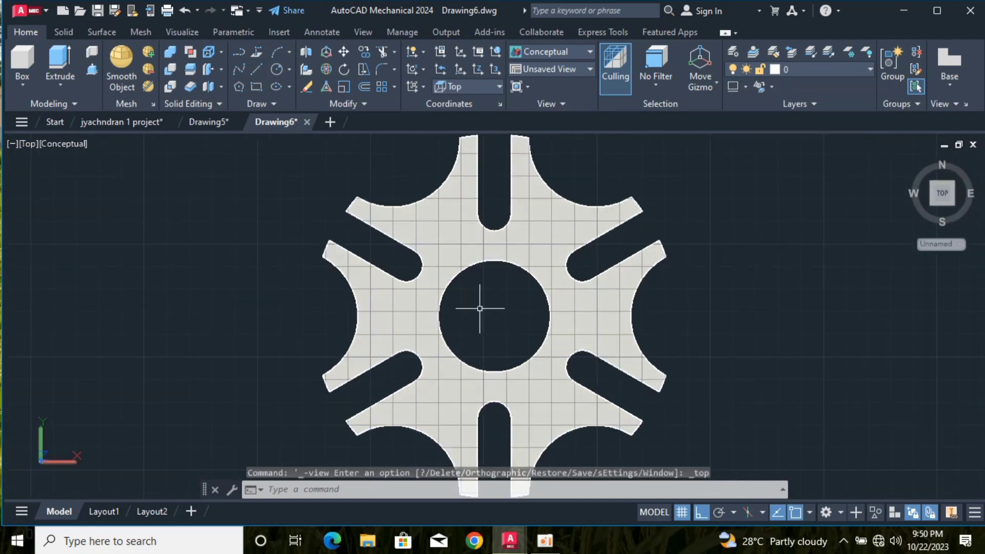
{"action": "scroll", "coordinate": [479, 308], "scroll_direction": "down", "scroll_amount": 3}
{"action": "scroll", "coordinate": [634, 308], "scroll_direction": "up", "scroll_amount": 2}
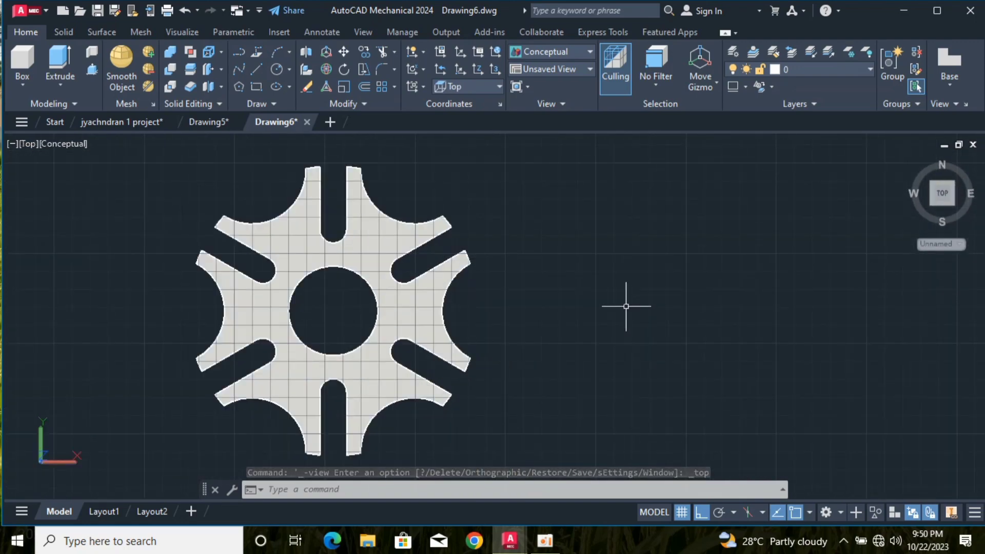
- Draw concentric circles of radius 1.25 and 0.75 to the right of the disc
{"action": "type", "text": "c"}
{"action": "key", "text": "Return"}
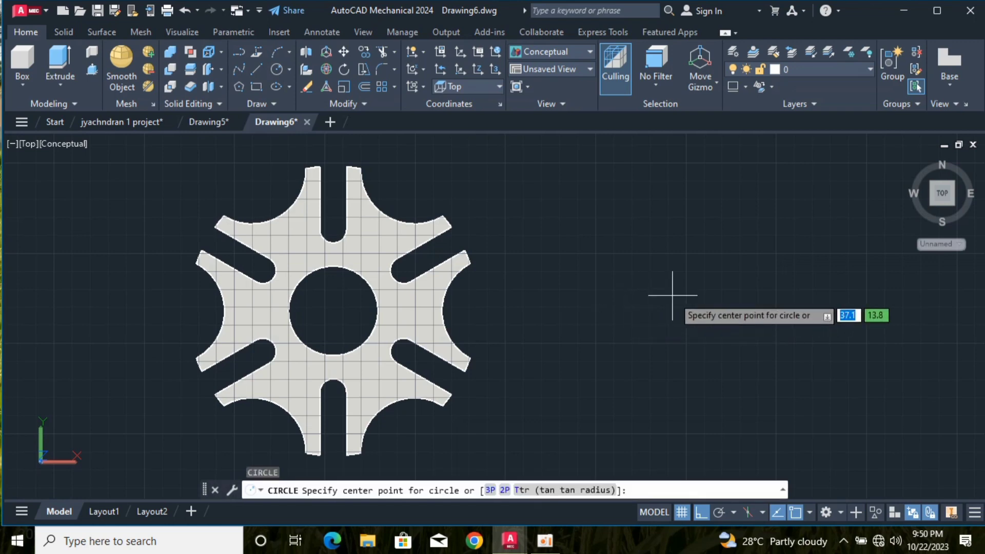
{"action": "left_click", "coordinate": [673, 296]}
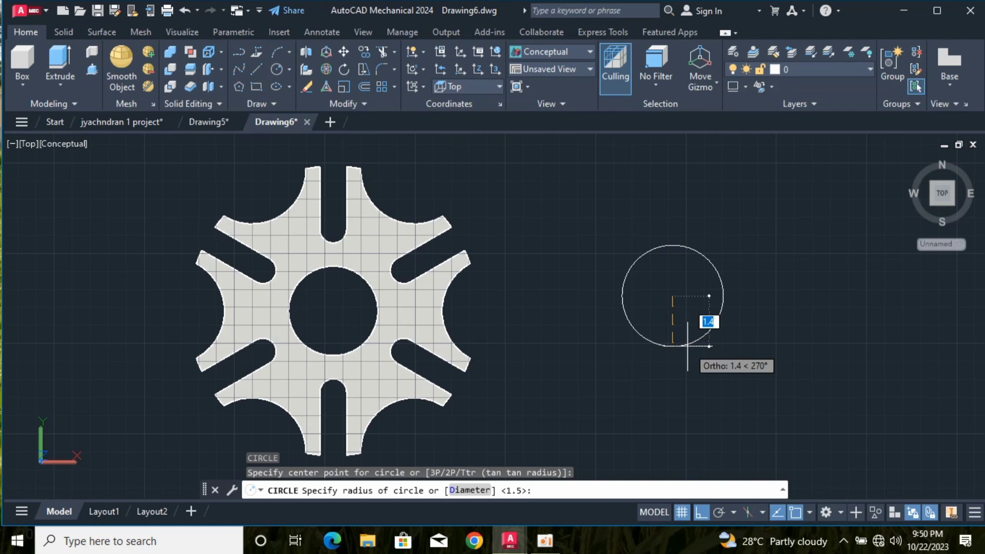
{"action": "type", "text": "1"}
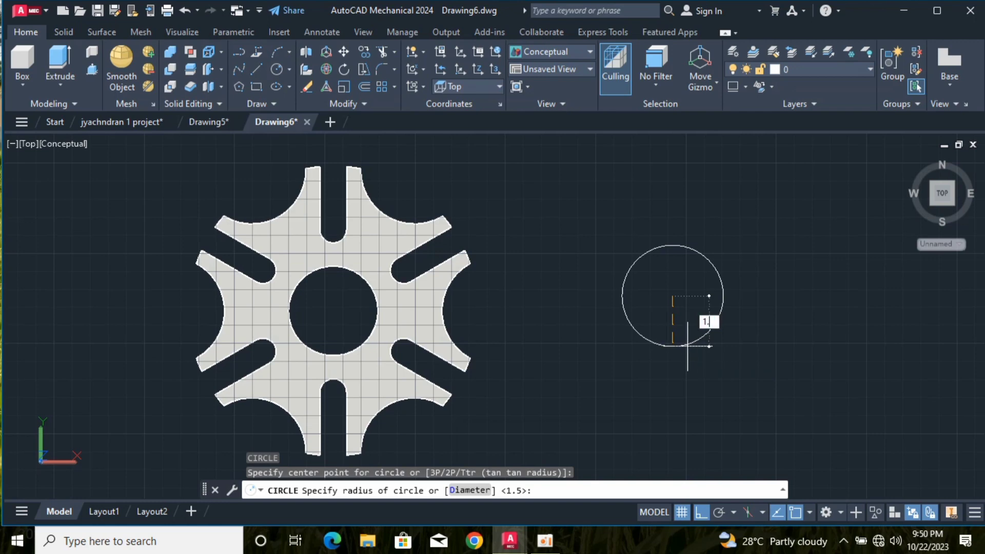
{"action": "key", "text": "Return"}
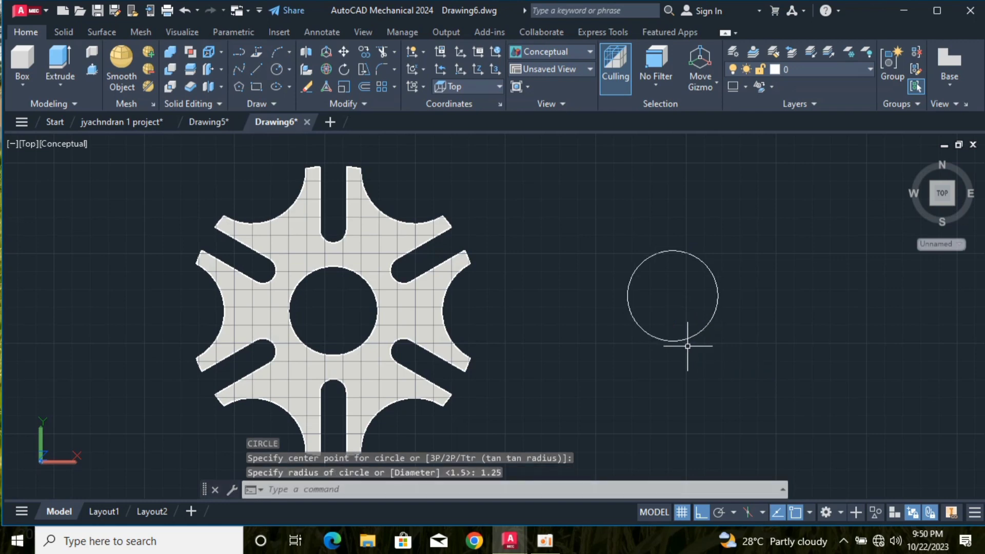
{"action": "type", "text": "c"}
{"action": "key", "text": "Return"}
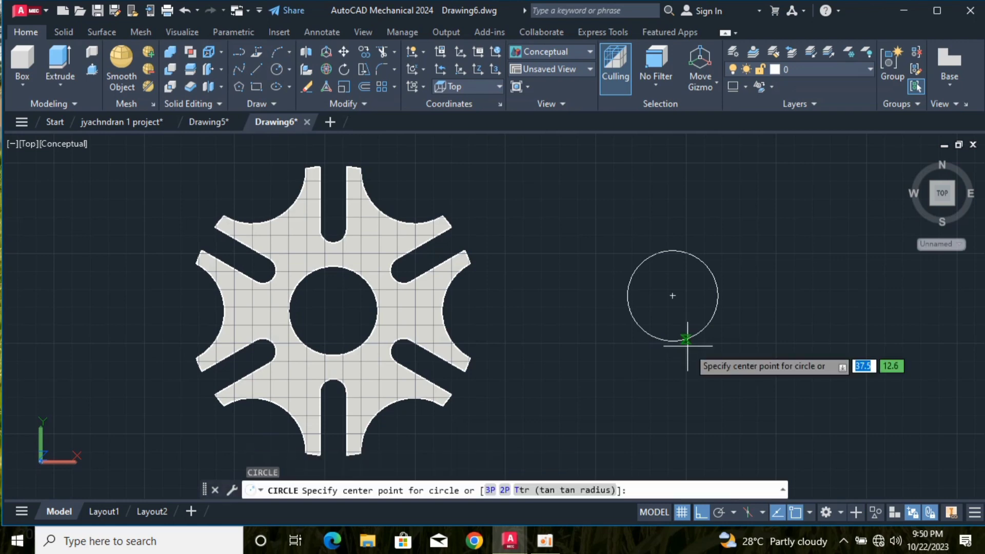
{"action": "left_click", "coordinate": [673, 296]}
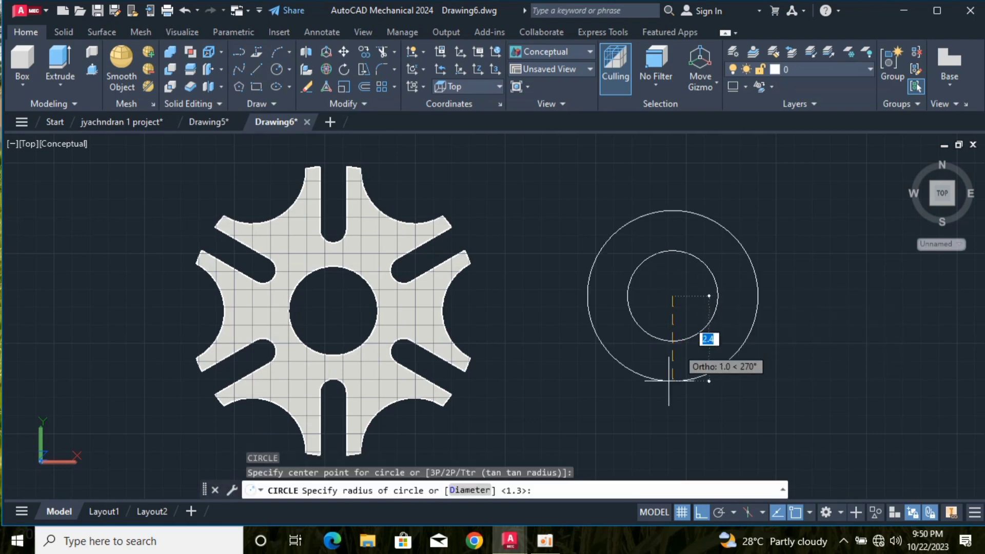
{"action": "type", "text": "0"}
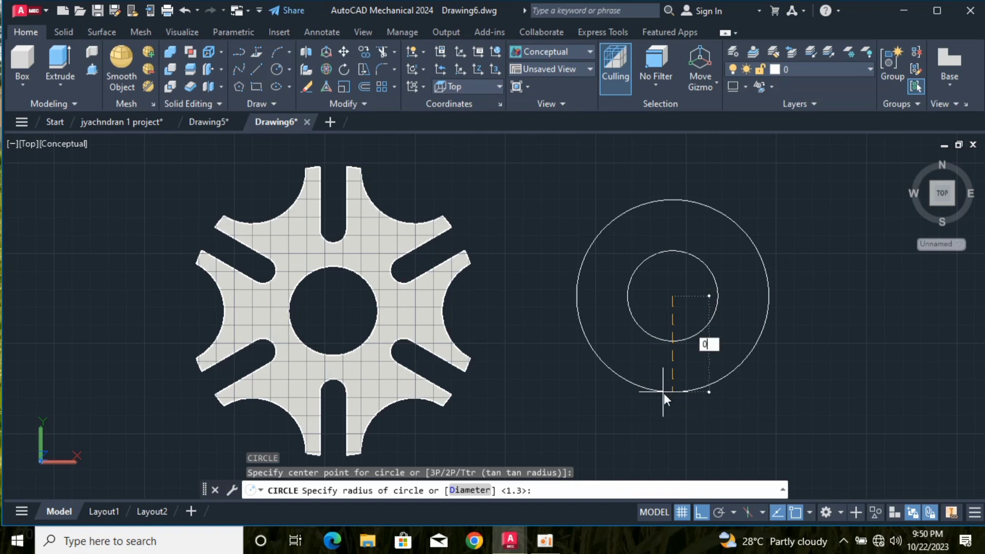
{"action": "type", "text": ".7"}
{"action": "type", "text": "5"}
{"action": "key", "text": "Return"}
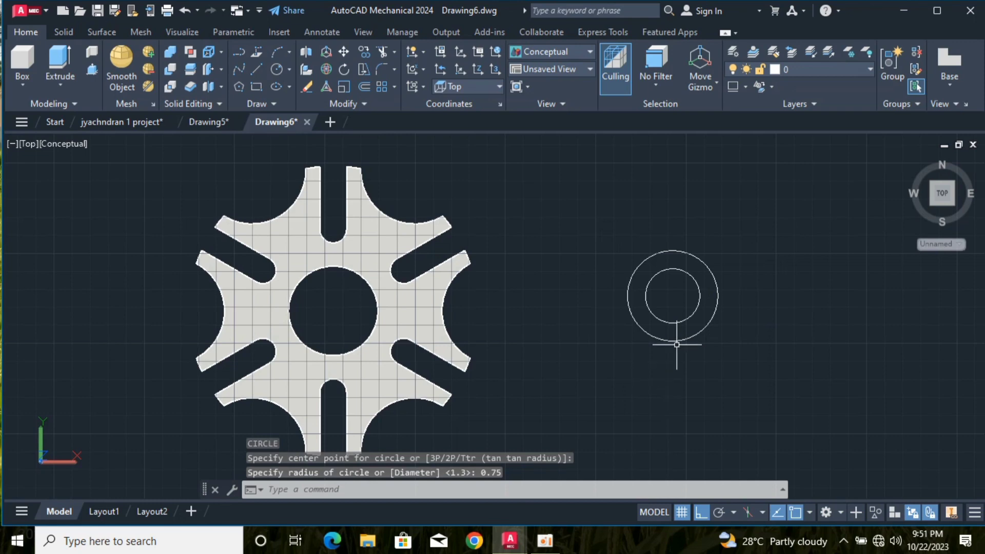
{"action": "scroll", "coordinate": [677, 274], "scroll_direction": "up", "scroll_amount": 1}
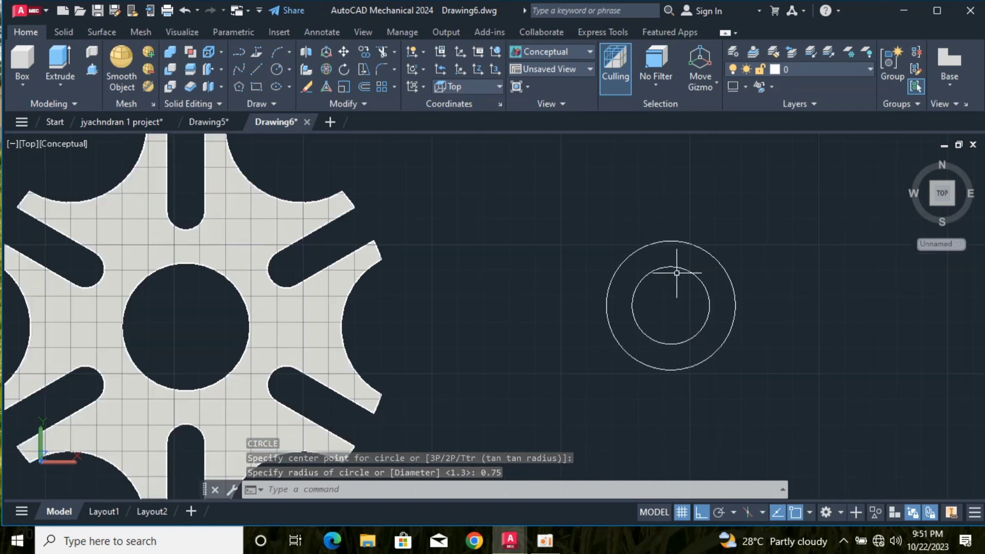
{"action": "scroll", "coordinate": [677, 274], "scroll_direction": "up", "scroll_amount": 1}
{"action": "scroll", "coordinate": [677, 273], "scroll_direction": "up", "scroll_amount": 2}
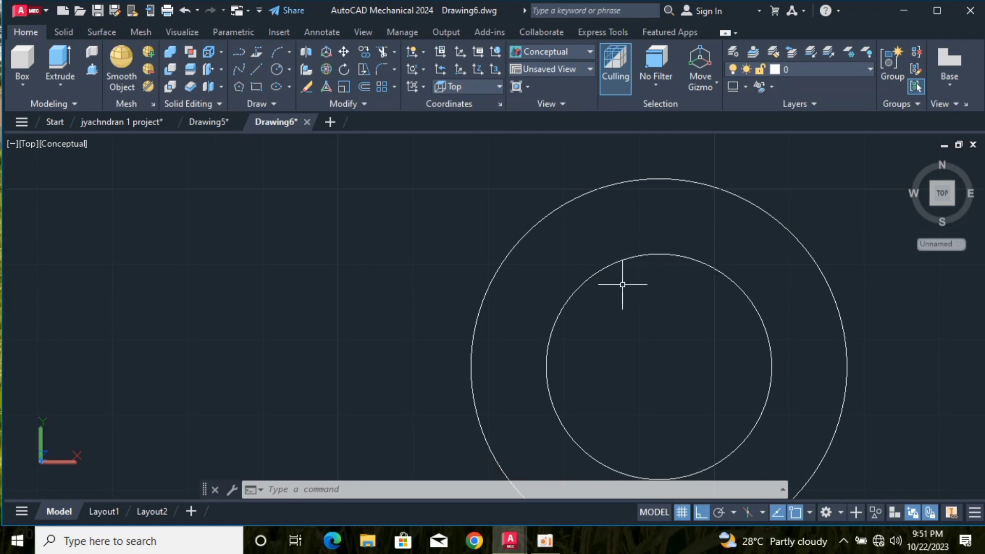
{"action": "scroll", "coordinate": [622, 284], "scroll_direction": "down", "scroll_amount": 4}
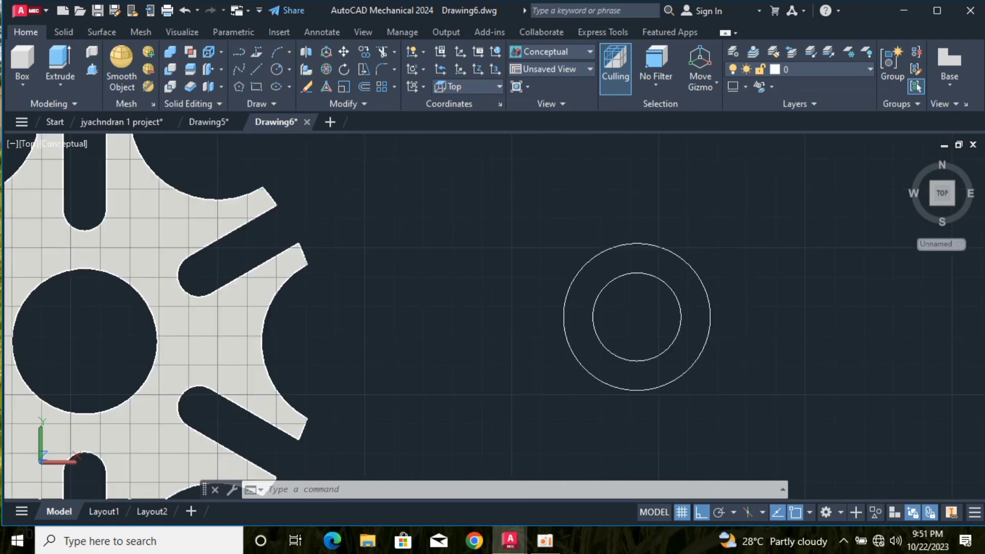
- Draw a 0.925-long vertical line up from the circles' centre
{"action": "type", "text": "l"}
{"action": "key", "text": "Return"}
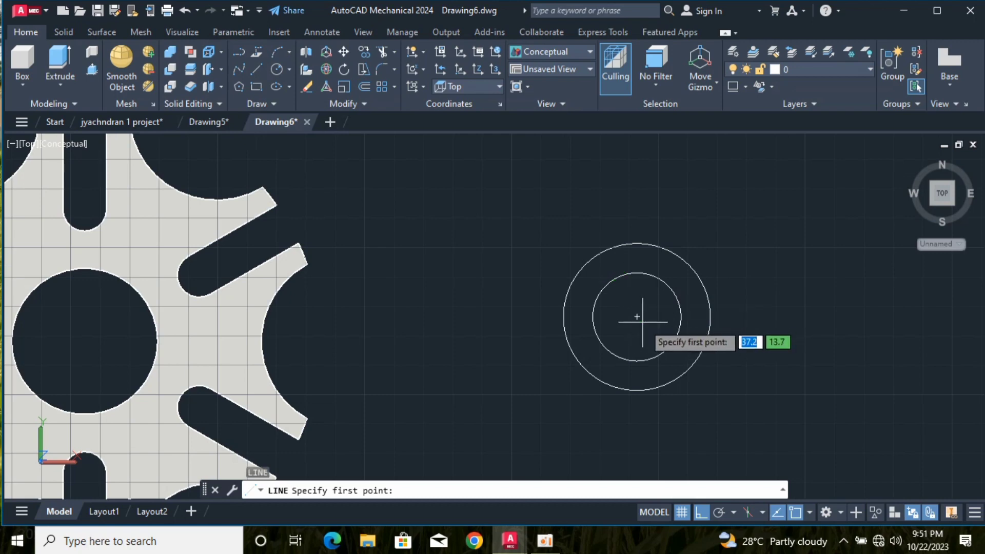
{"action": "left_click", "coordinate": [638, 316]}
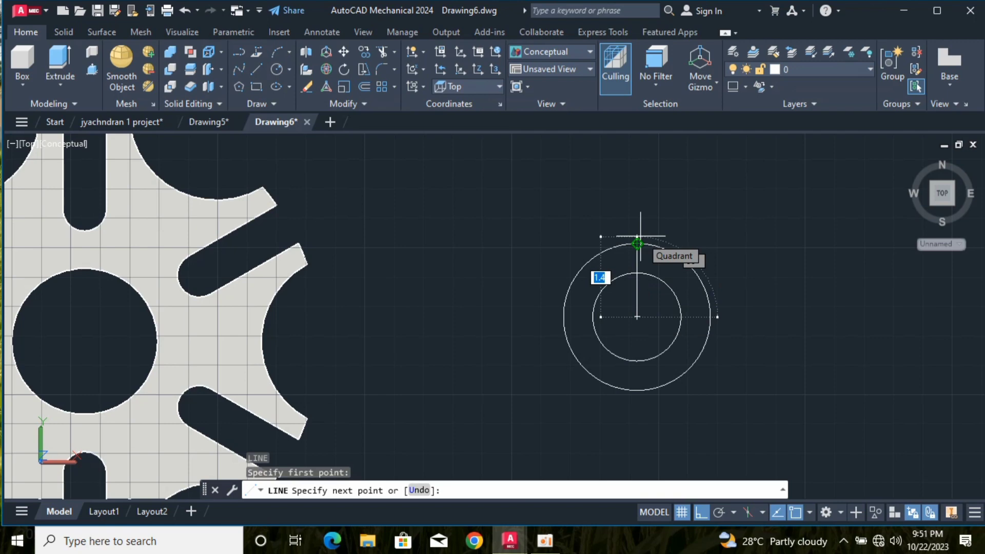
{"action": "type", "text": "0."}
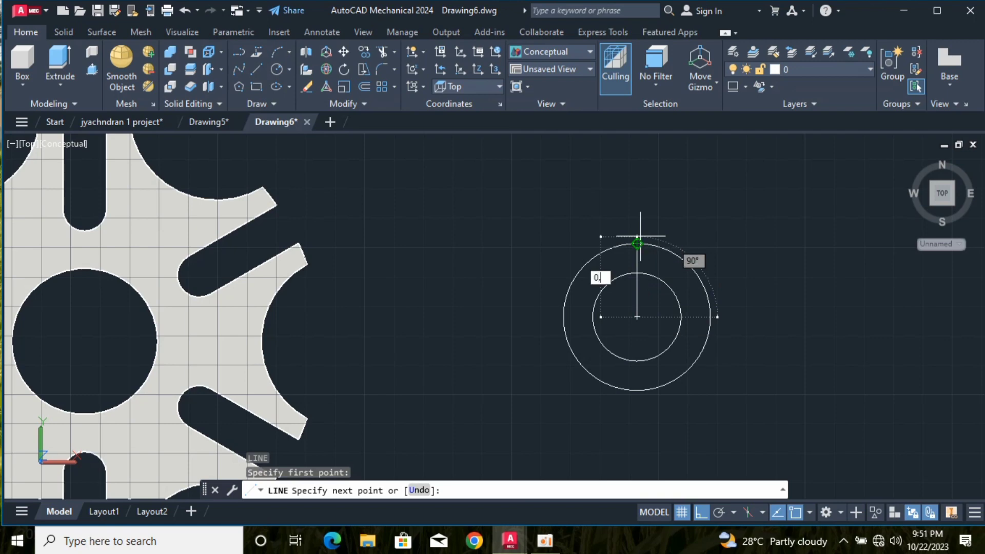
{"action": "type", "text": "92"}
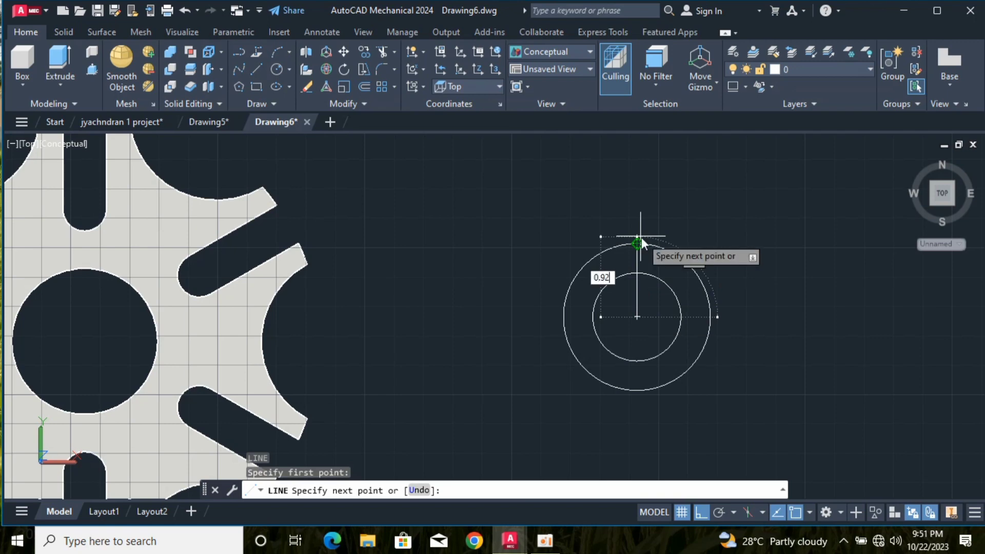
{"action": "type", "text": "5"}
{"action": "key", "text": "Return"}
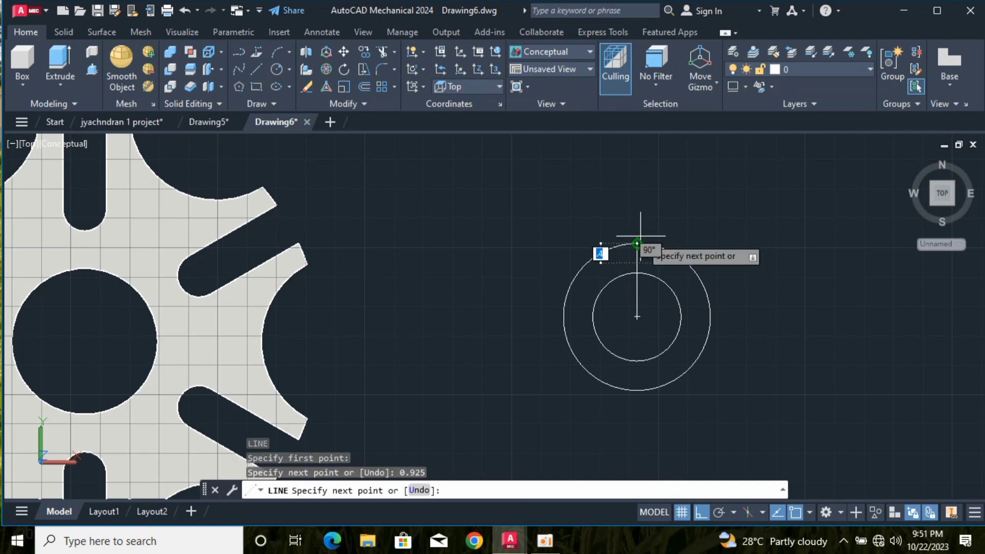
- Draw the 0.4-wide square key outline at the top of that line
{"action": "type", "text": "0"}
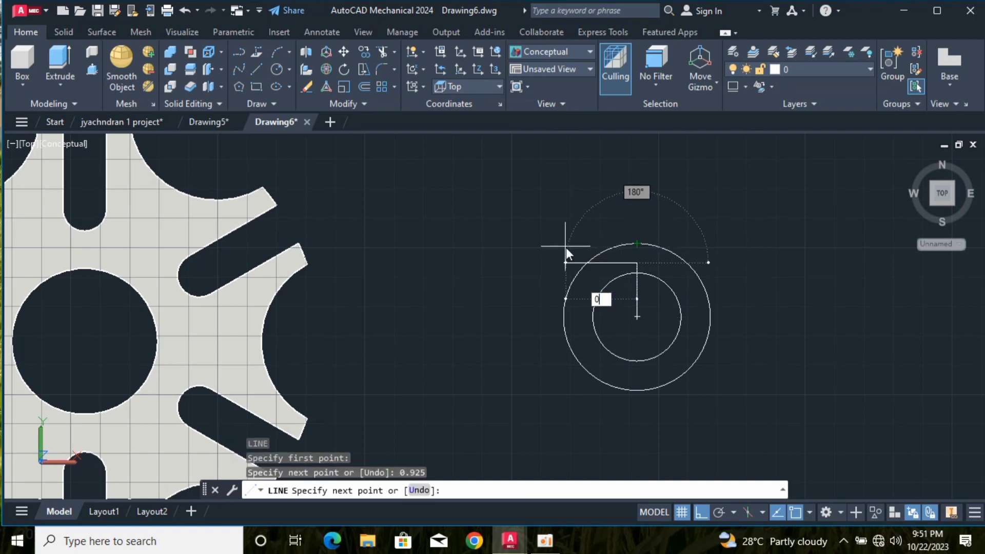
{"action": "type", "text": ".2"}
{"action": "key", "text": "Return"}
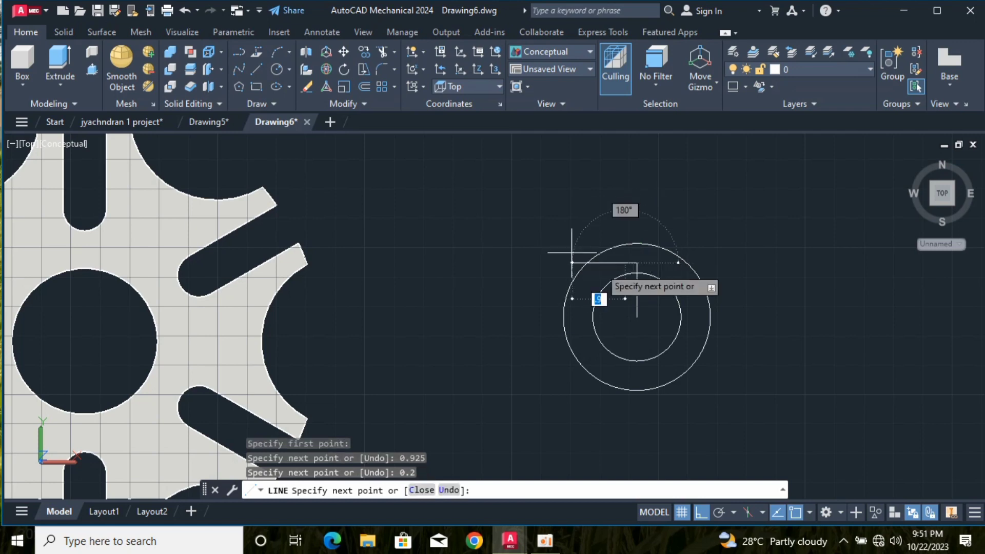
{"action": "type", "text": "0"}
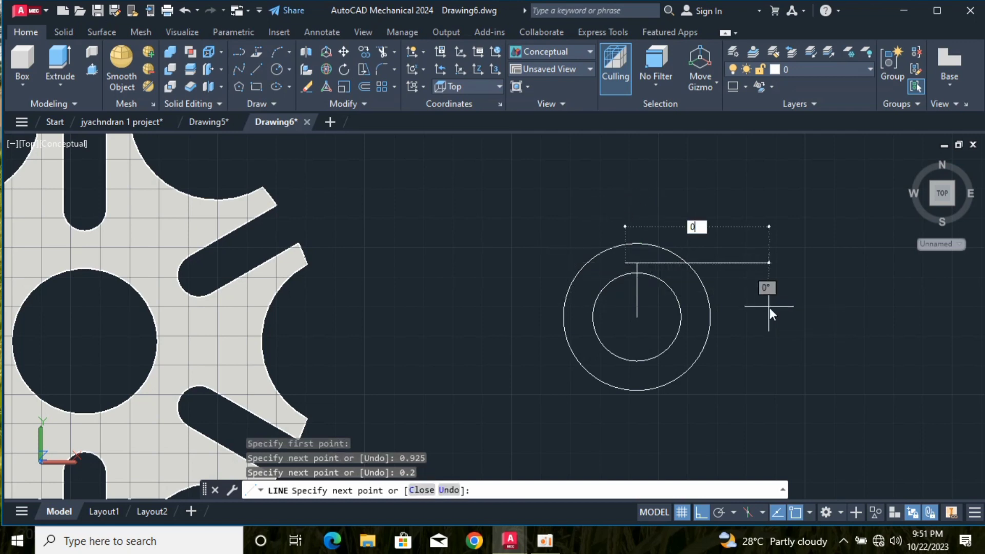
{"action": "type", "text": "."}
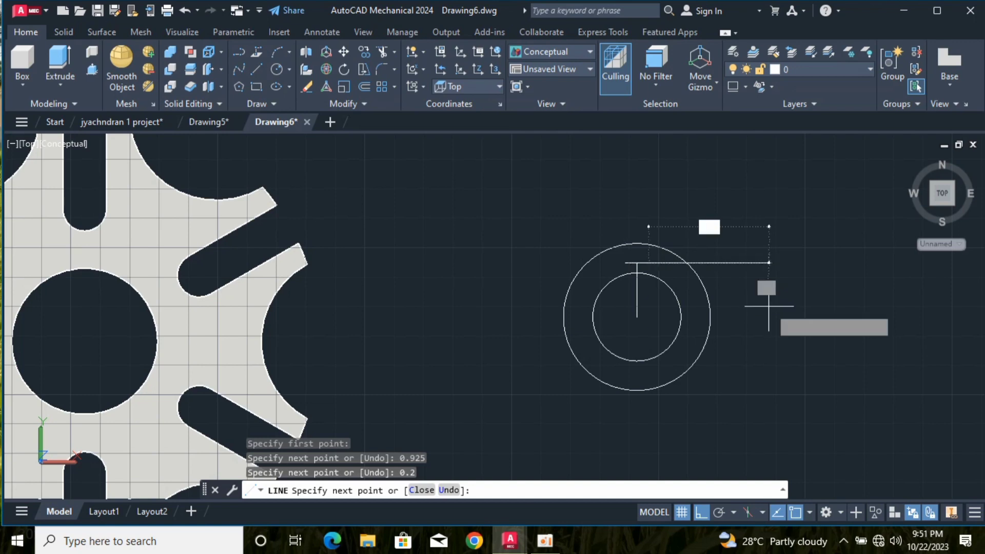
{"action": "key", "text": "Return"}
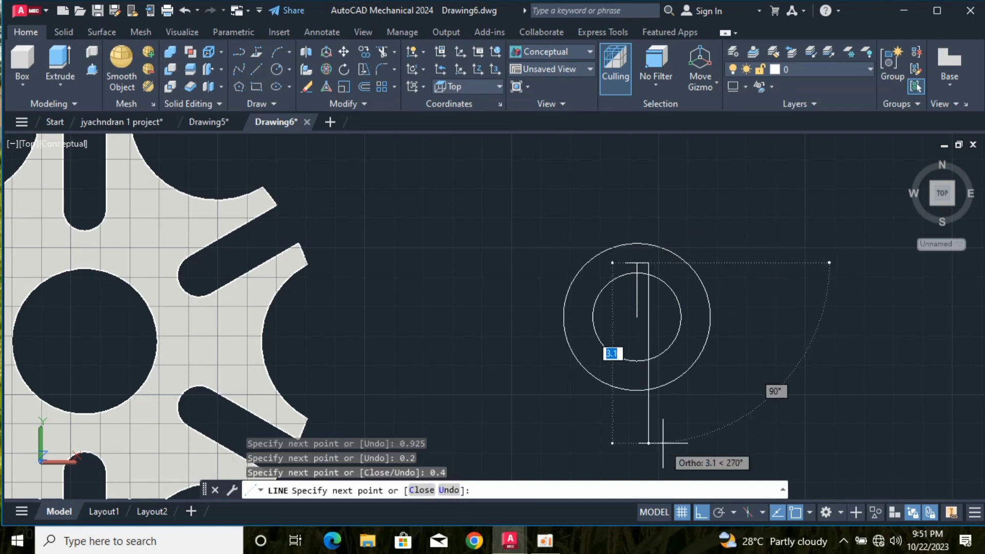
{"action": "type", "text": "0.4"}
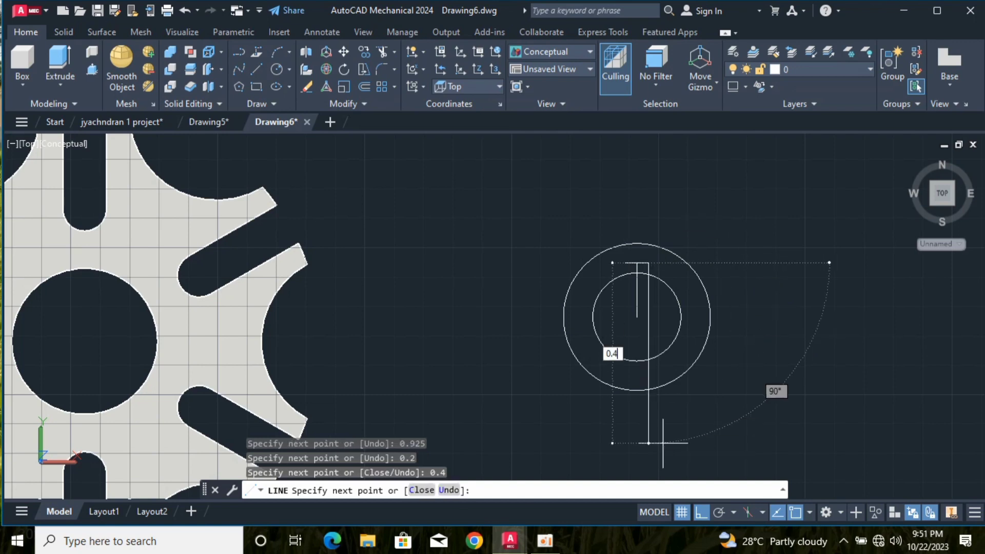
{"action": "key", "text": "Return"}
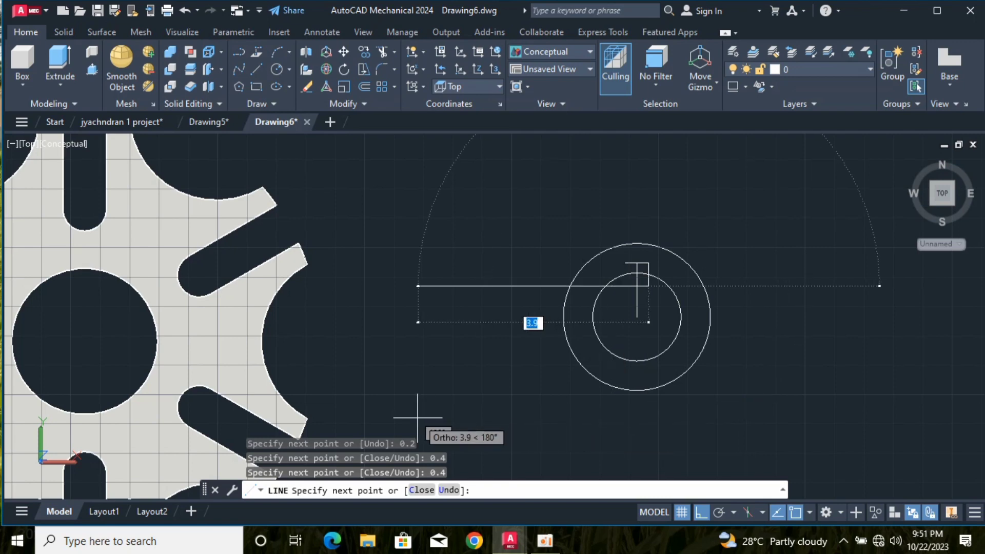
{"action": "type", "text": "0.4"}
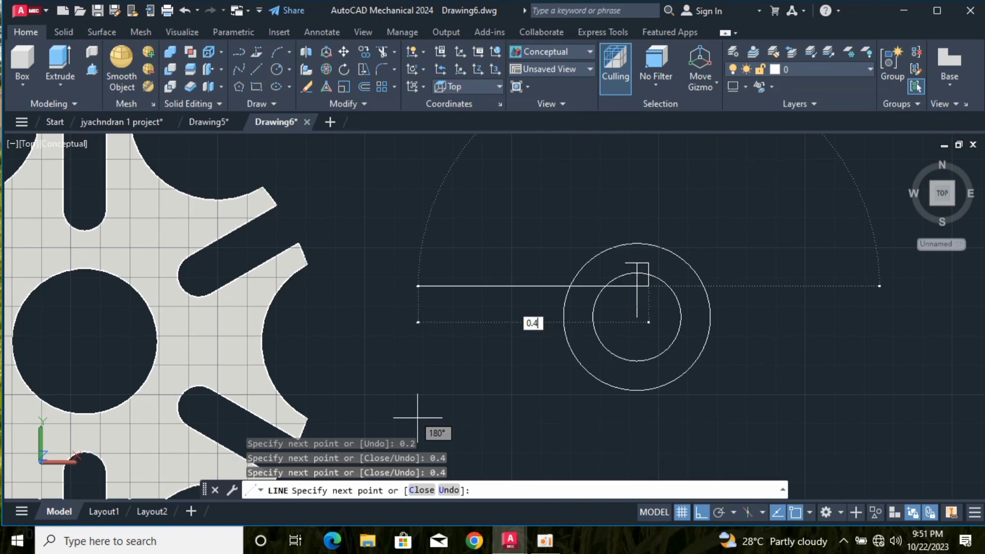
{"action": "key", "text": "Return"}
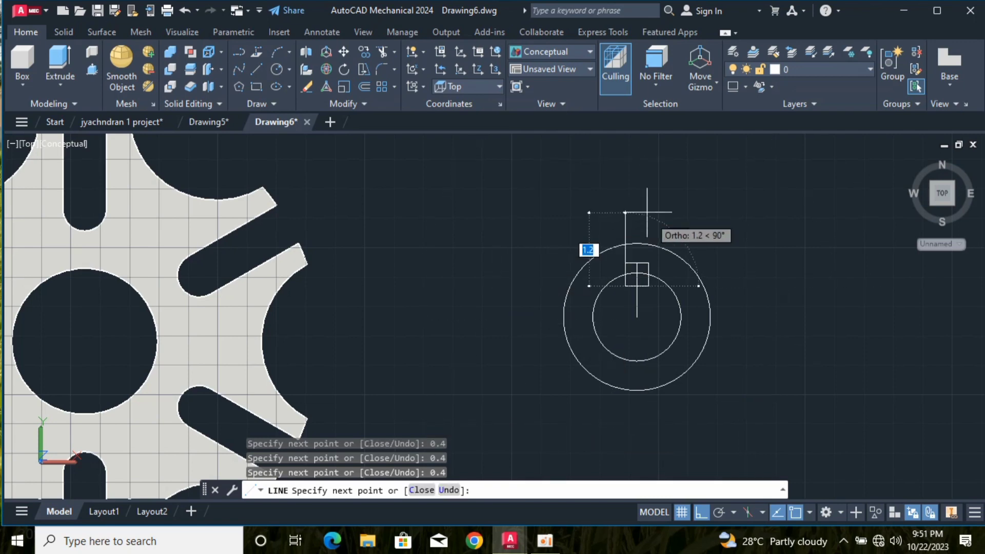
{"action": "left_click", "coordinate": [625, 262]}
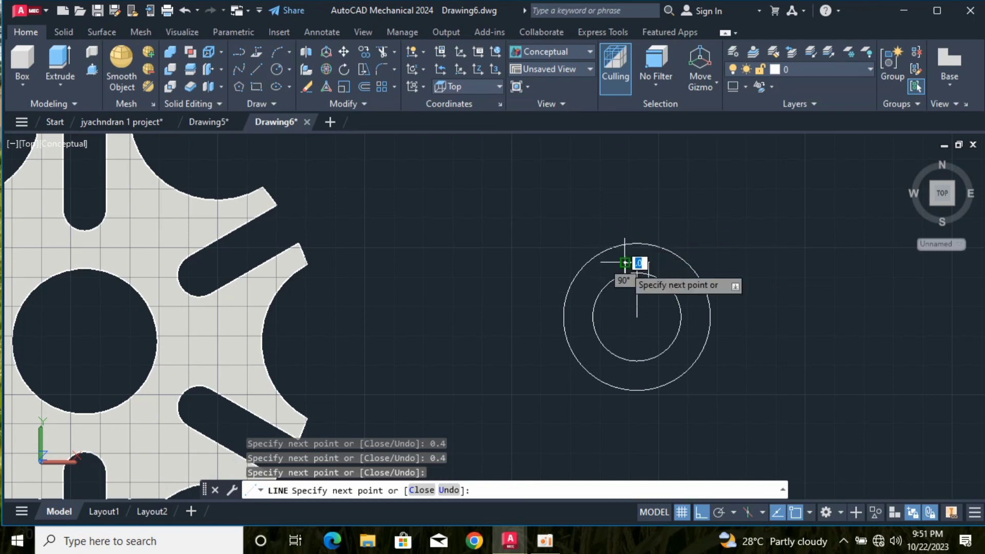
{"action": "key", "text": "Return"}
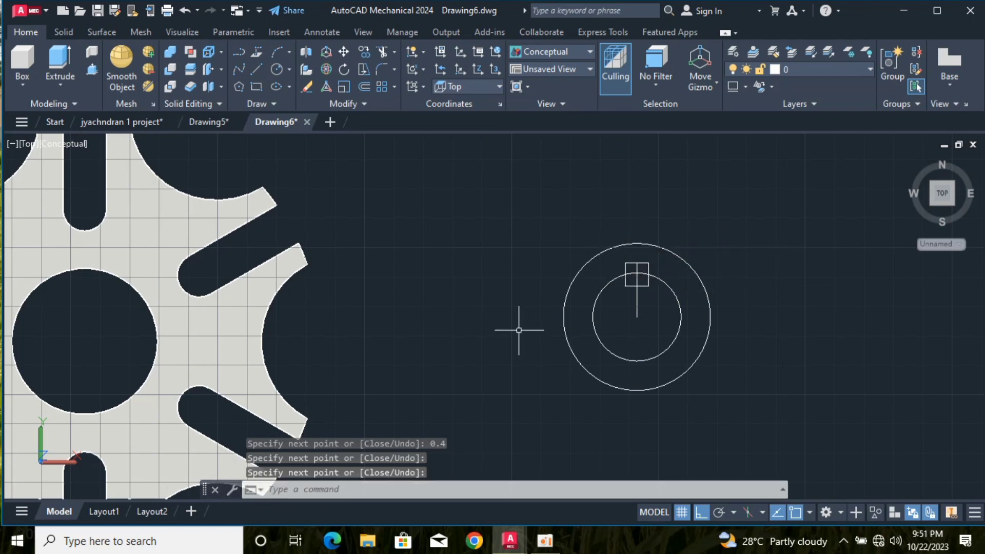
{"action": "scroll", "coordinate": [631, 275], "scroll_direction": "up", "scroll_amount": 5}
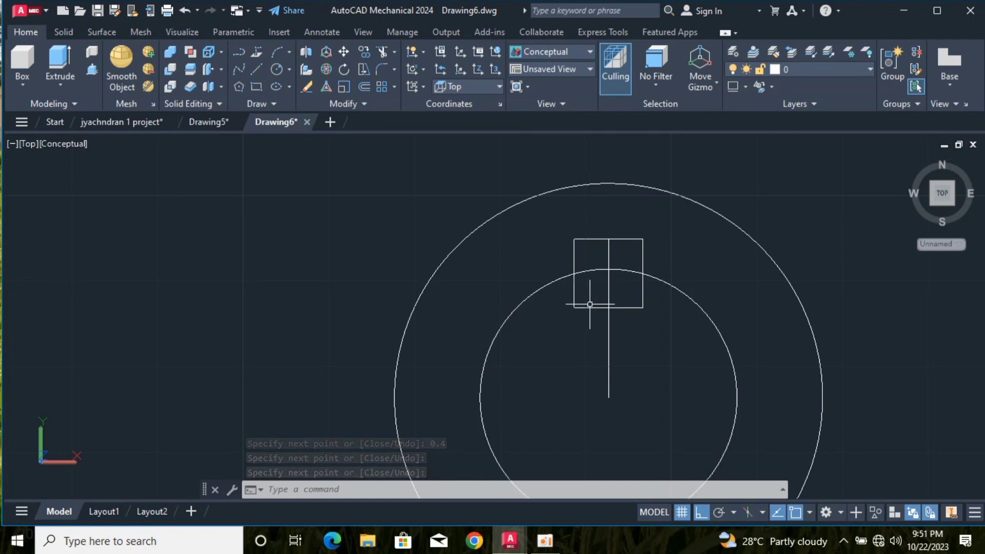
- Trim the square edges, inner arc and centre line into a square keyway notch
{"action": "type", "text": "trm"}
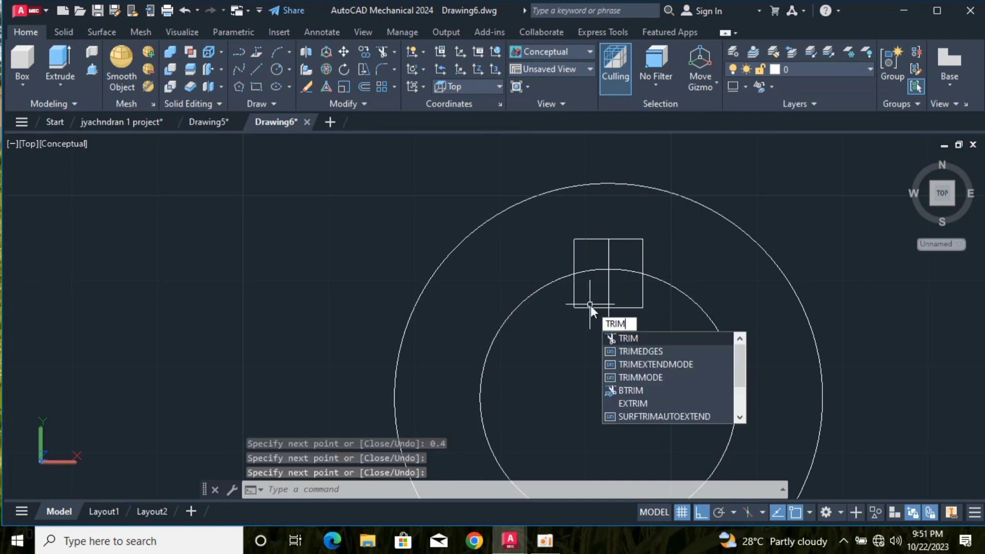
{"action": "key", "text": "Return"}
{"action": "left_click", "coordinate": [588, 303]}
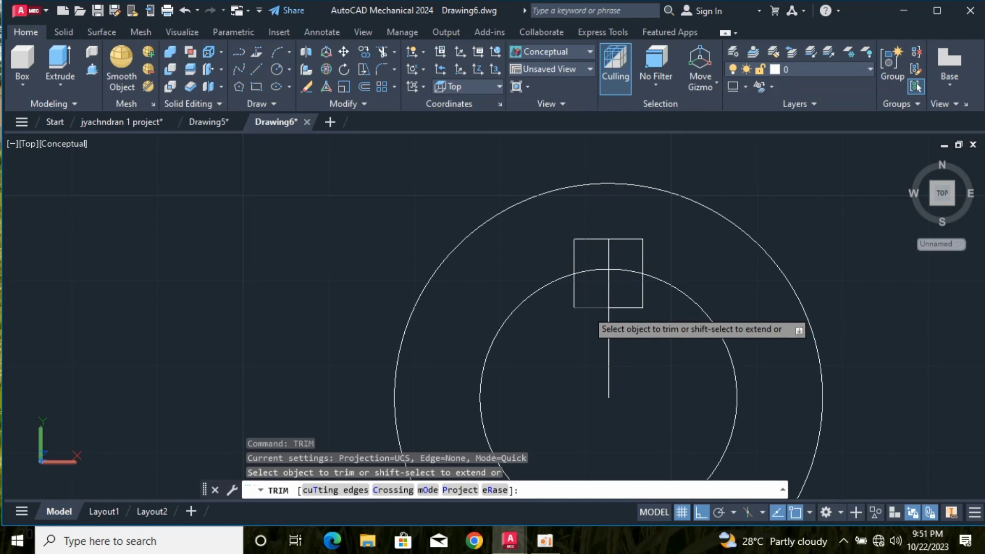
{"action": "left_click", "coordinate": [613, 267]}
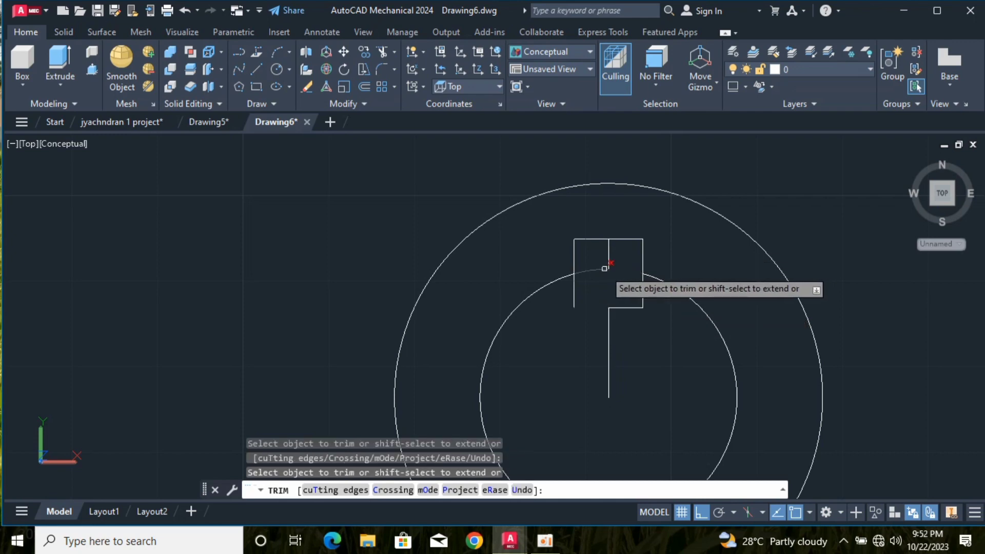
{"action": "left_click", "coordinate": [608, 265]}
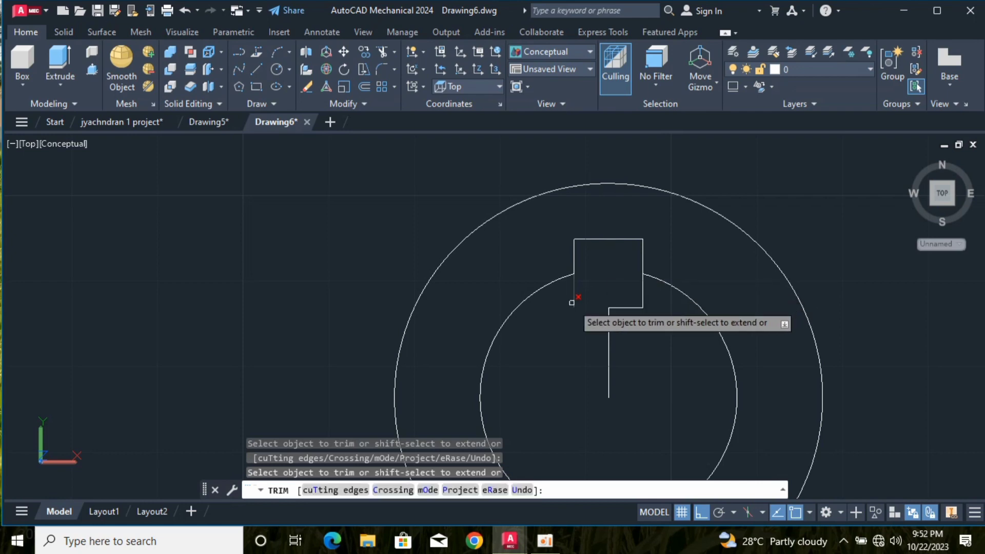
{"action": "left_click", "coordinate": [644, 299]}
{"action": "key", "text": "Return"}
{"action": "left_click", "coordinate": [638, 305]}
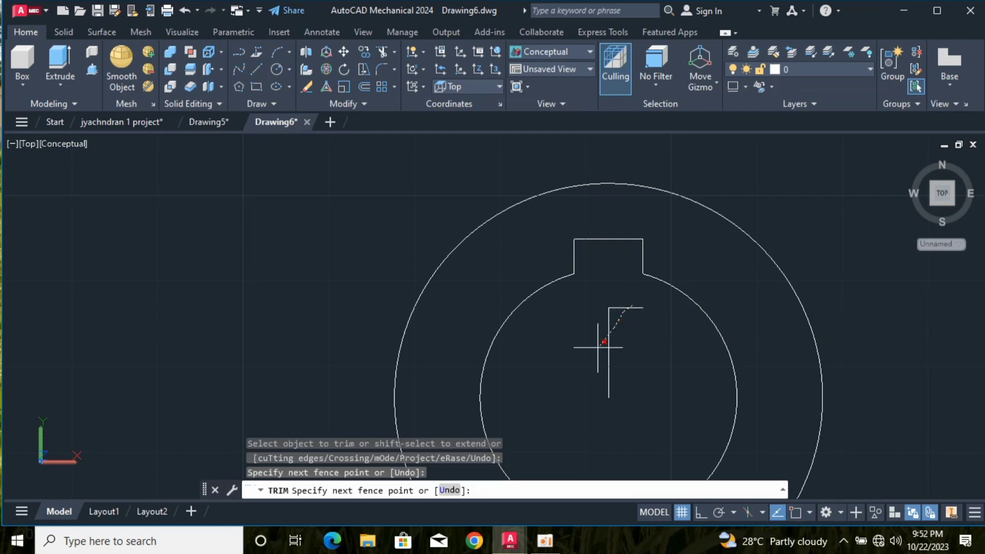
{"action": "key", "text": "Return"}
{"action": "scroll", "coordinate": [561, 343], "scroll_direction": "down", "scroll_amount": 6}
{"action": "scroll", "coordinate": [568, 341], "scroll_direction": "down", "scroll_amount": 3}
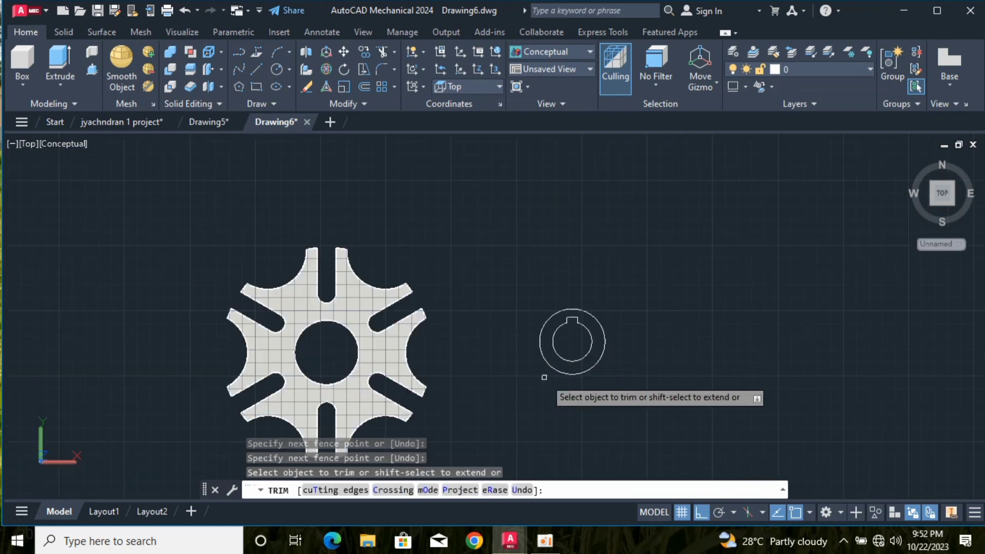
{"action": "key", "text": "Return"}
{"action": "type", "text": "e"}
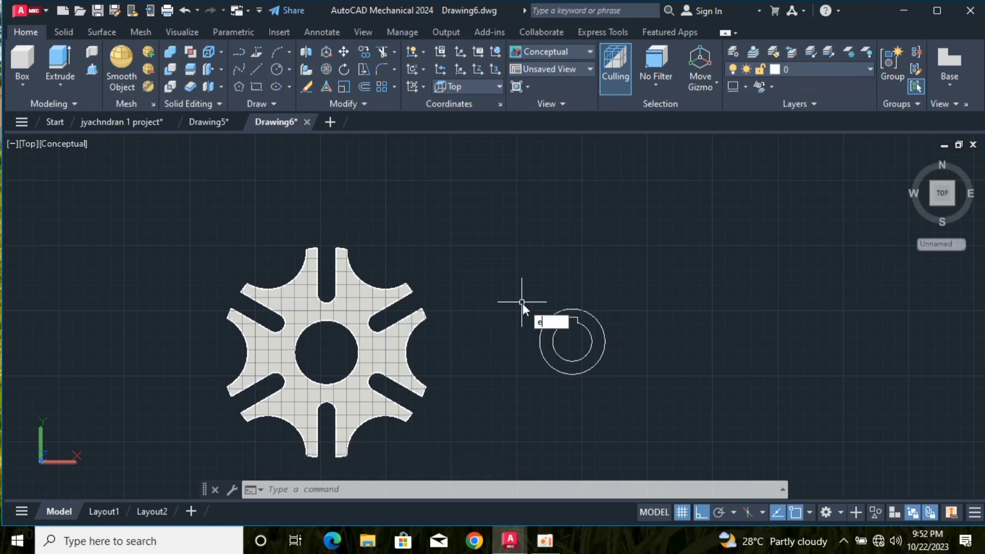
{"action": "type", "text": "xpold"}
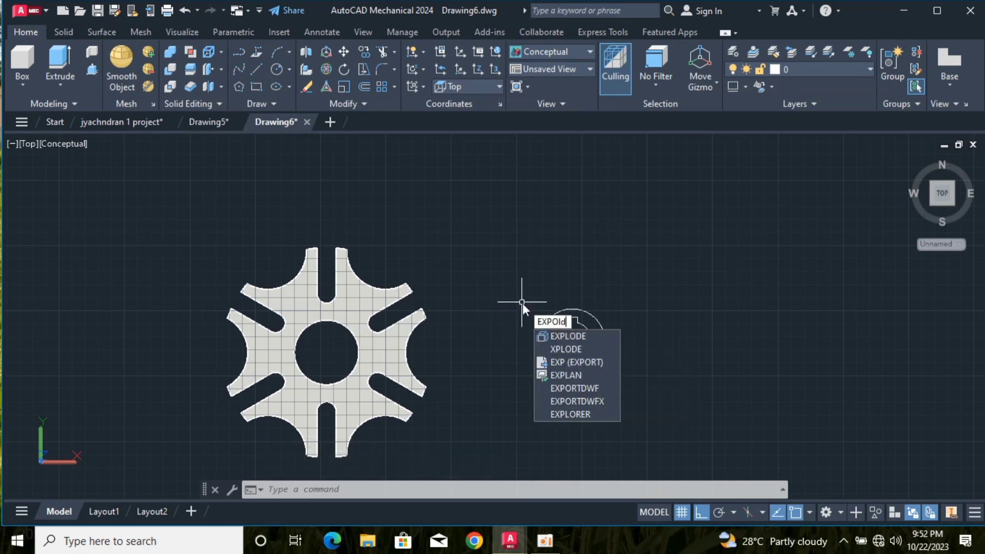
{"action": "type", "text": "e"}
{"action": "key", "text": "Return"}
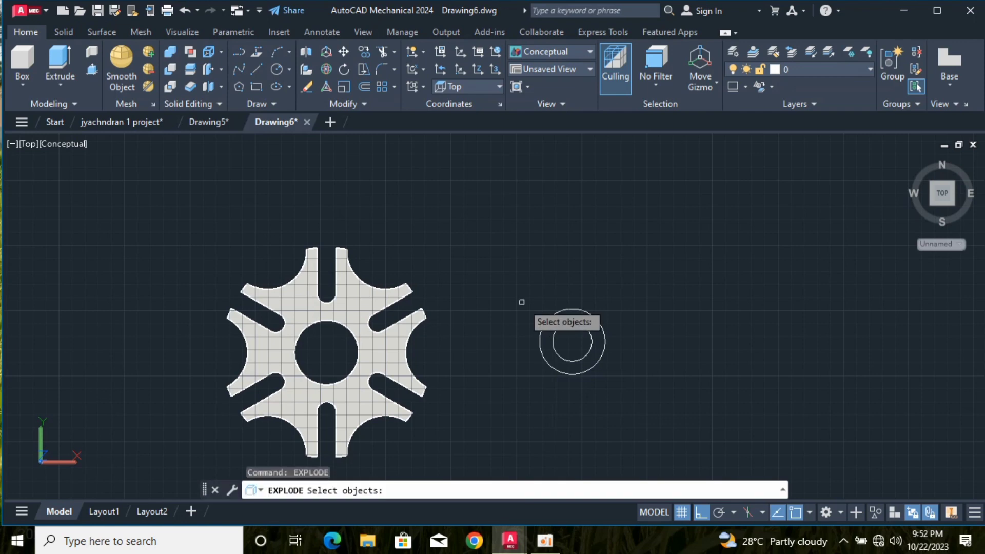
{"action": "mouse_move", "coordinate": [522, 303]}
{"action": "left_mouse_down"}
{"action": "mouse_move", "coordinate": [630, 441]}
{"action": "mouse_move", "coordinate": [538, 445]}
{"action": "left_mouse_up"}
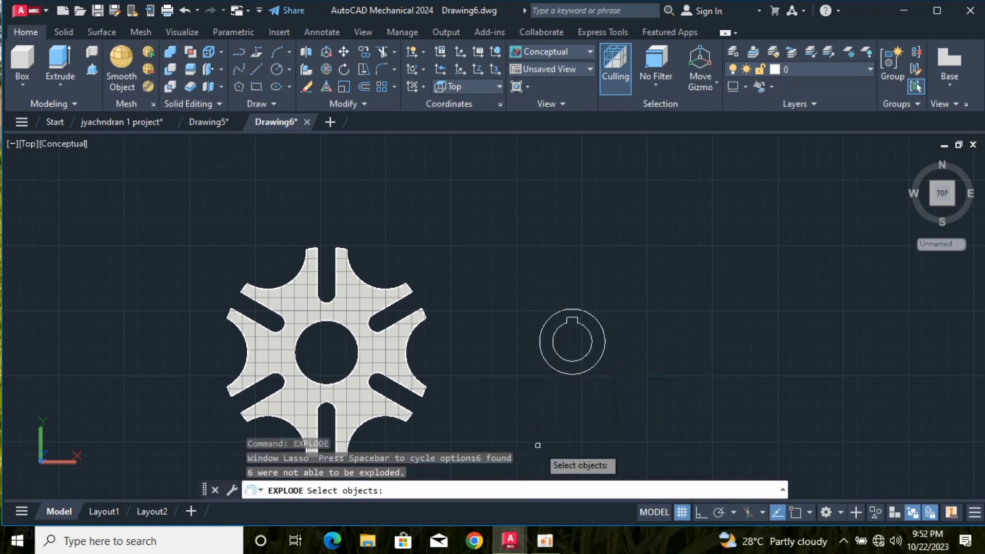
{"action": "key", "text": "Return"}
{"action": "type", "text": "EX"}
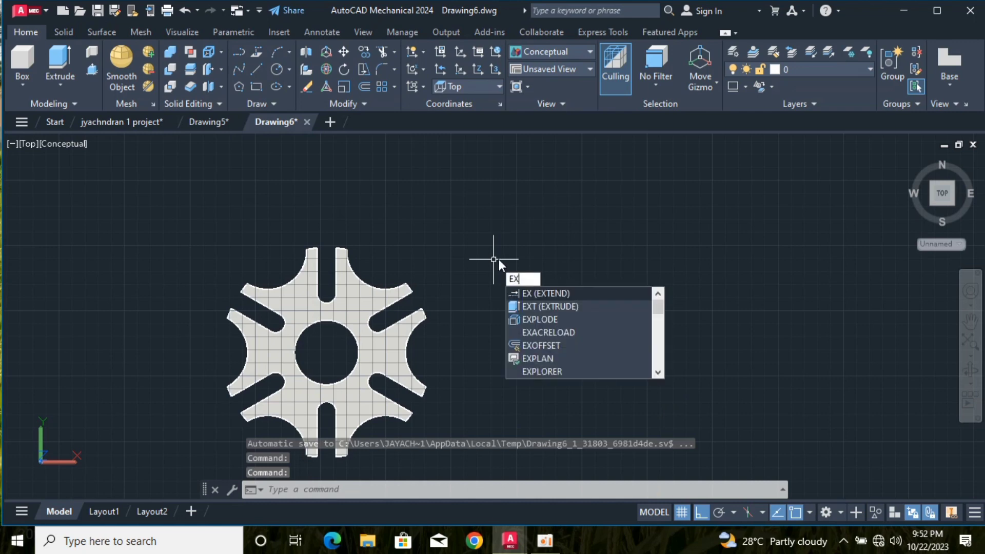
{"action": "left_click", "coordinate": [578, 323]}
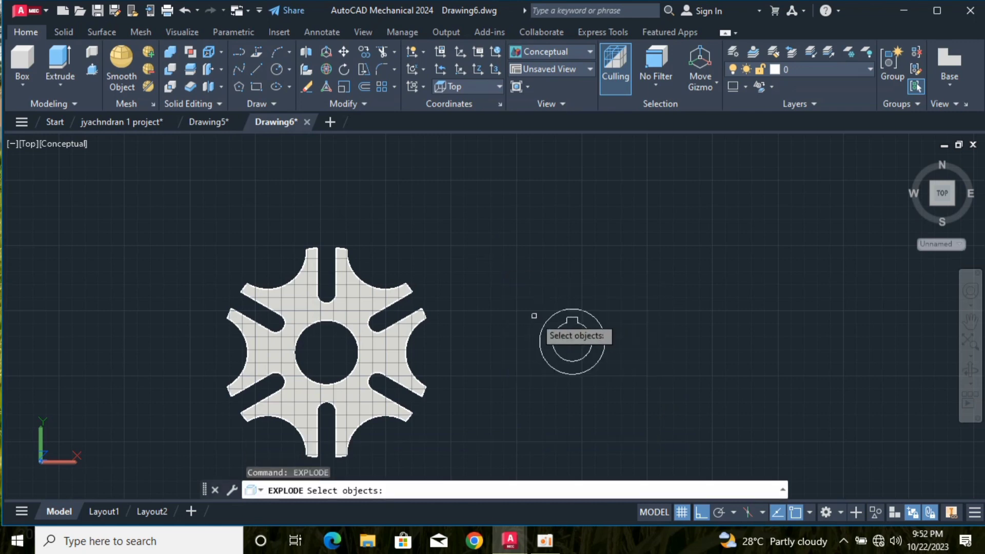
{"action": "left_click_drag", "start_coordinate": [529, 278], "coordinate": [535, 418]}
{"action": "type", "text": "reg"}
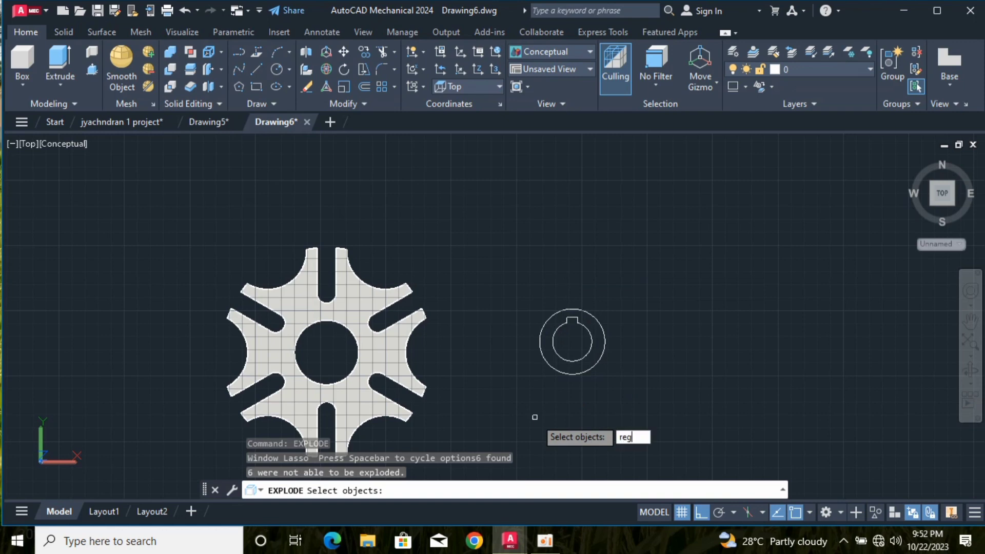
{"action": "key", "text": "Return"}
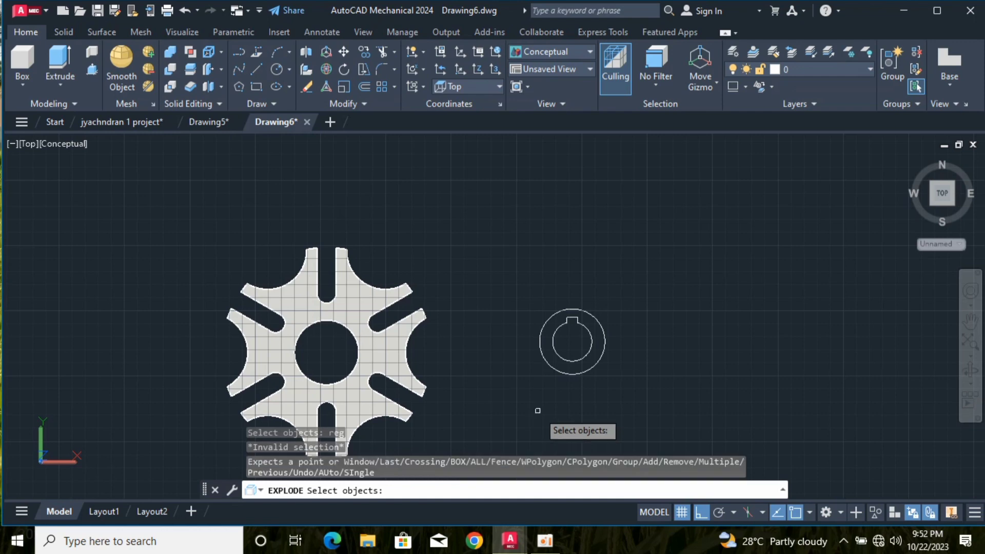
{"action": "key", "text": "Return"}
{"action": "type", "text": "REG"}
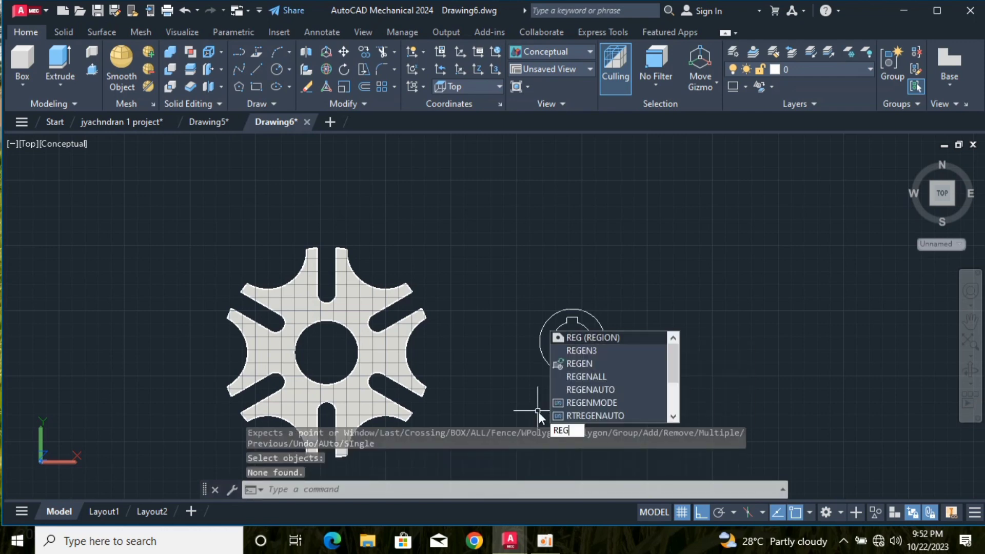
- Convert the two keyed washer loops into regions
{"action": "key", "text": "Return"}
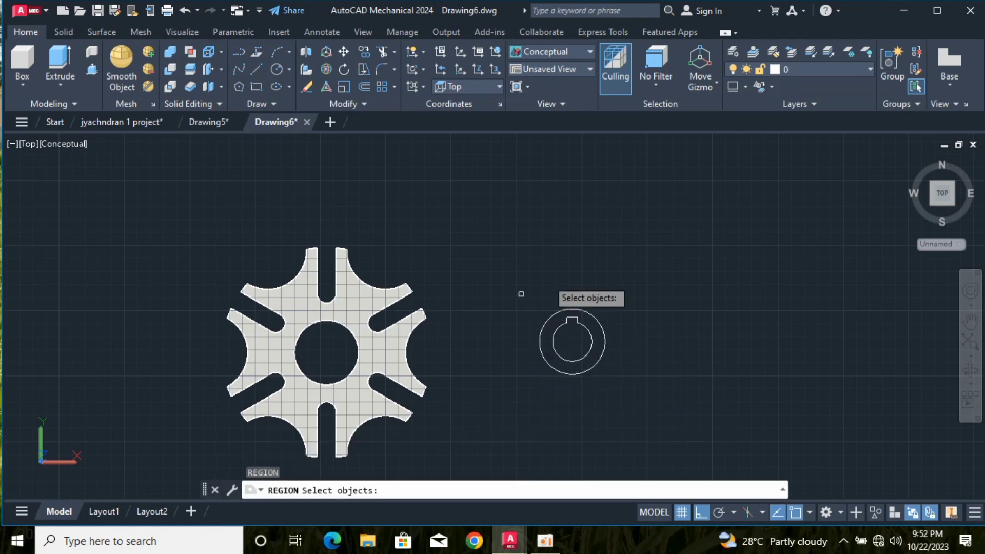
{"action": "mouse_move", "coordinate": [548, 277]}
{"action": "left_mouse_down"}
{"action": "mouse_move", "coordinate": [549, 440]}
{"action": "mouse_move", "coordinate": [483, 311]}
{"action": "left_mouse_up"}
{"action": "key", "text": "Return"}
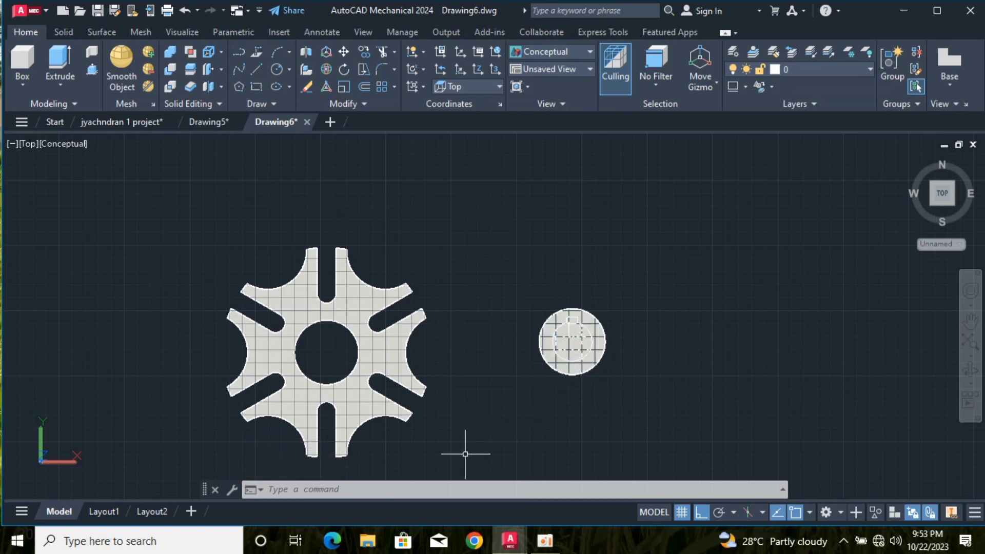
- Subtract the keyed hole region from the outer washer disc region
{"action": "left_click", "coordinate": [461, 488]}
{"action": "type", "text": "su"}
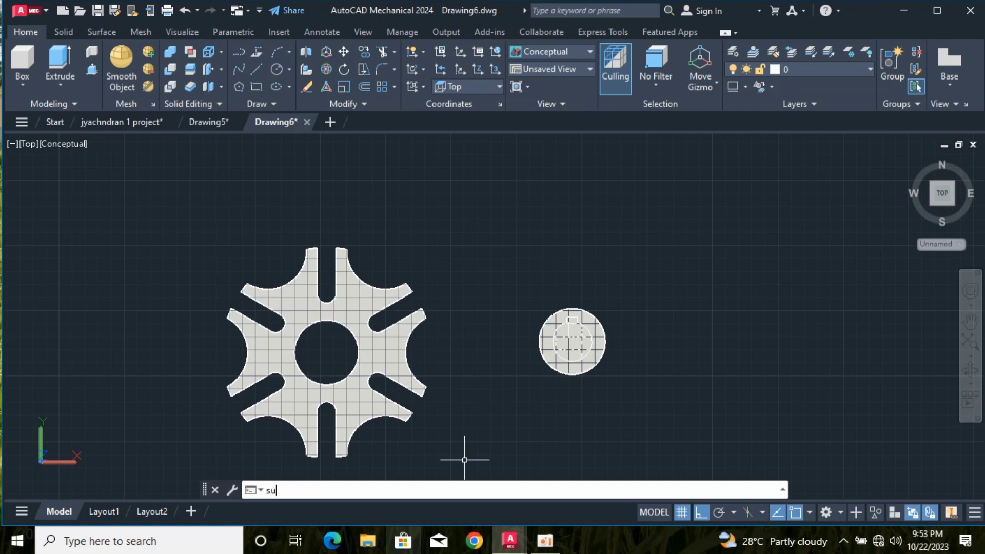
{"action": "type", "text": "b"}
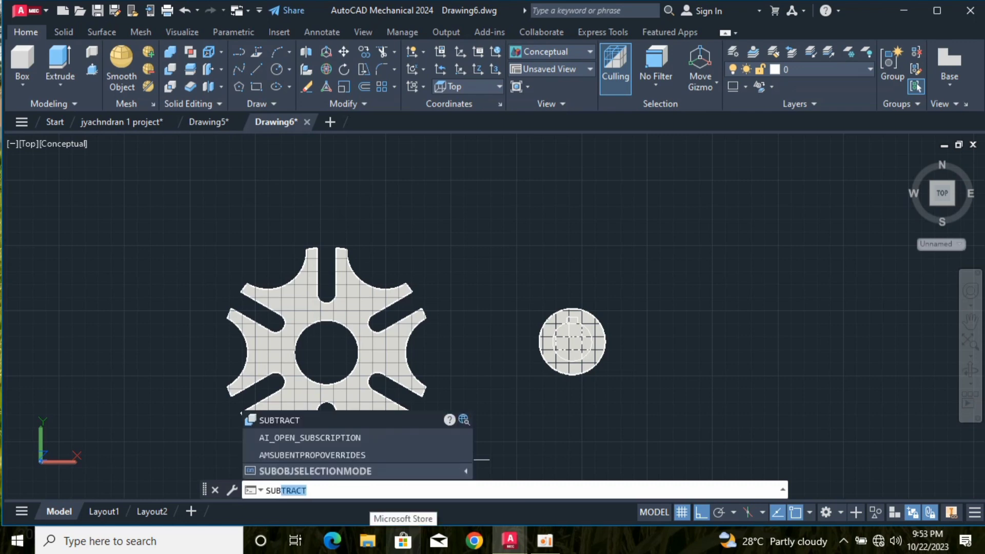
{"action": "key", "text": "Return"}
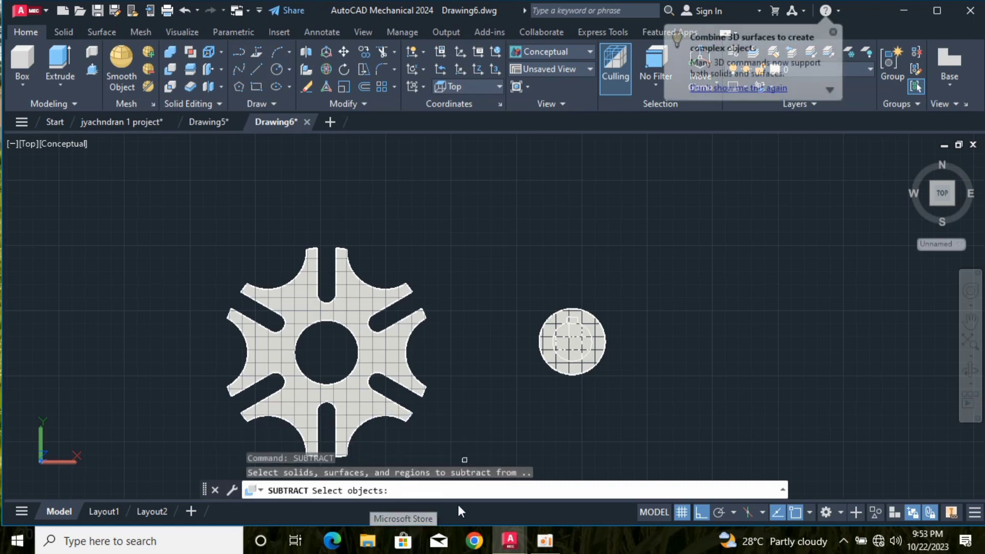
{"action": "left_click", "coordinate": [554, 363]}
{"action": "key", "text": "Return"}
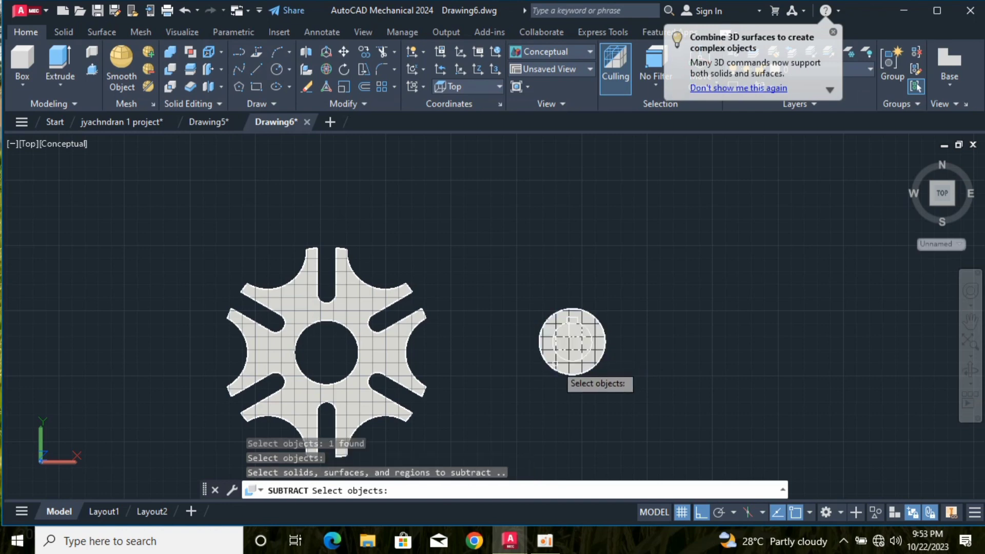
{"action": "left_click", "coordinate": [561, 346]}
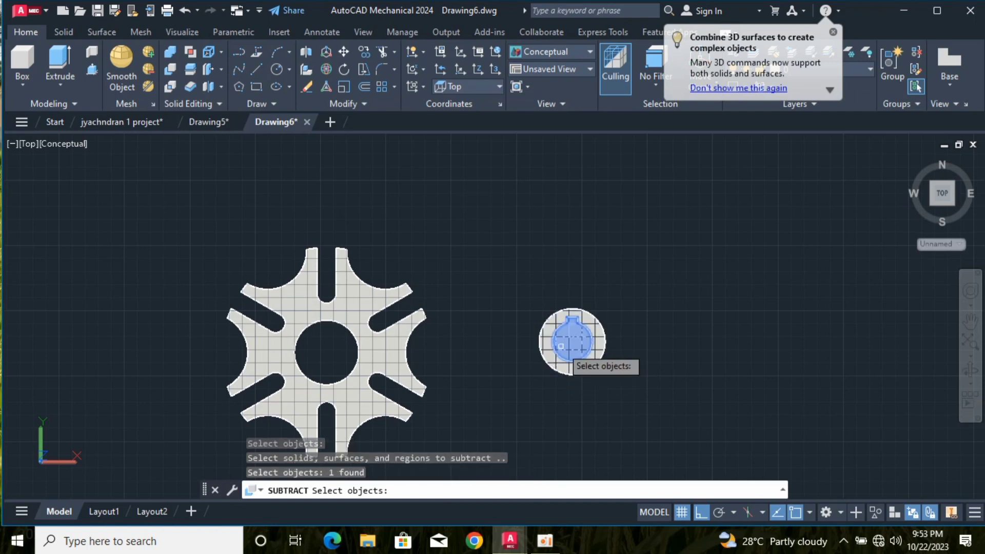
{"action": "key", "text": "Return"}
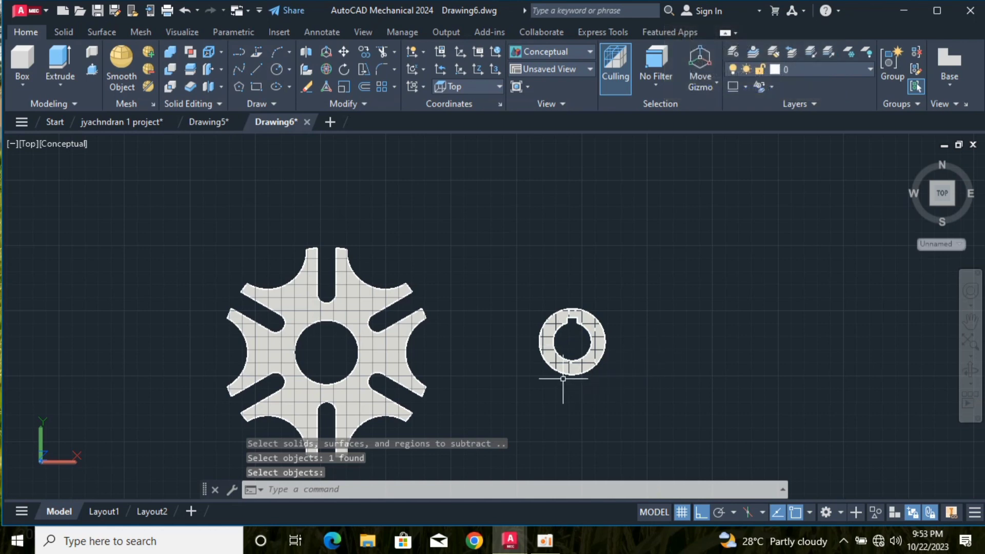
{"action": "left_click", "coordinate": [28, 144]}
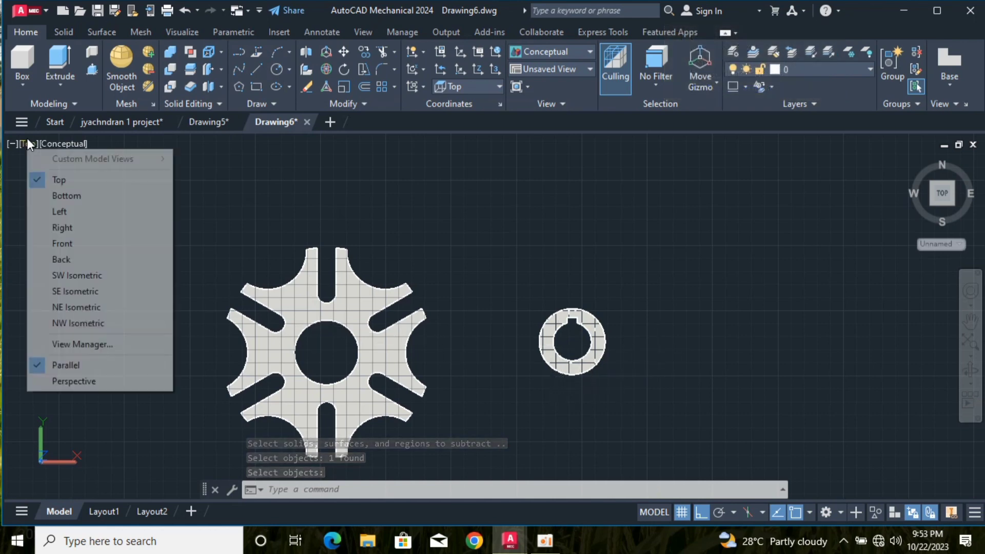
- Switch to southwest isometric view and extrude the keyed washer ring 1 unit tall
{"action": "left_click", "coordinate": [75, 276]}
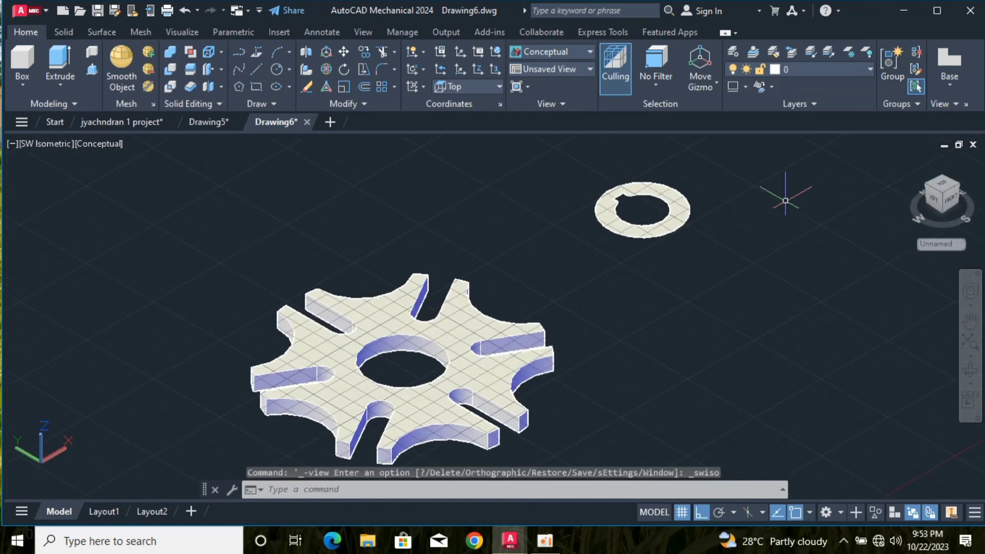
{"action": "left_click", "coordinate": [634, 232]}
{"action": "type", "text": "e"}
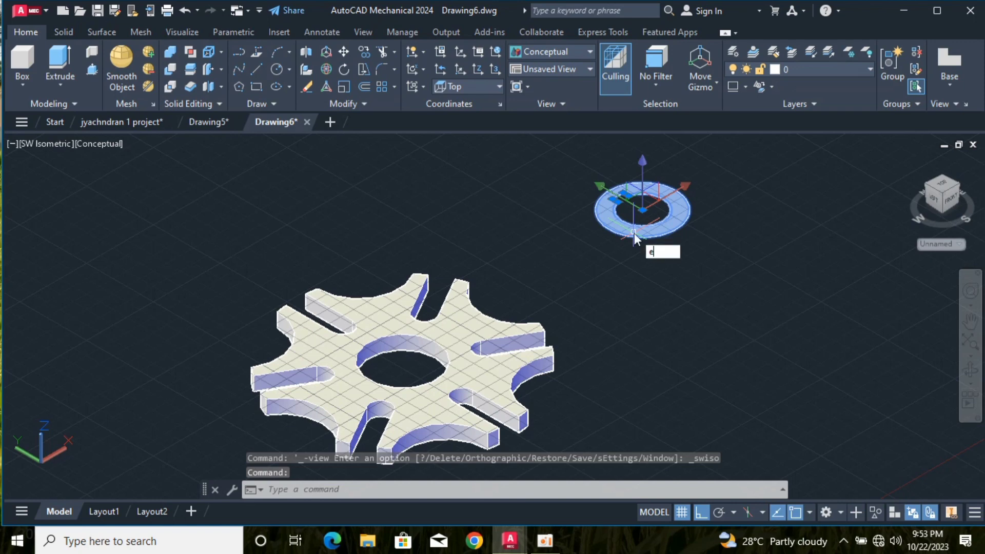
{"action": "type", "text": "xt"}
{"action": "key", "text": "Return"}
{"action": "type", "text": "1"}
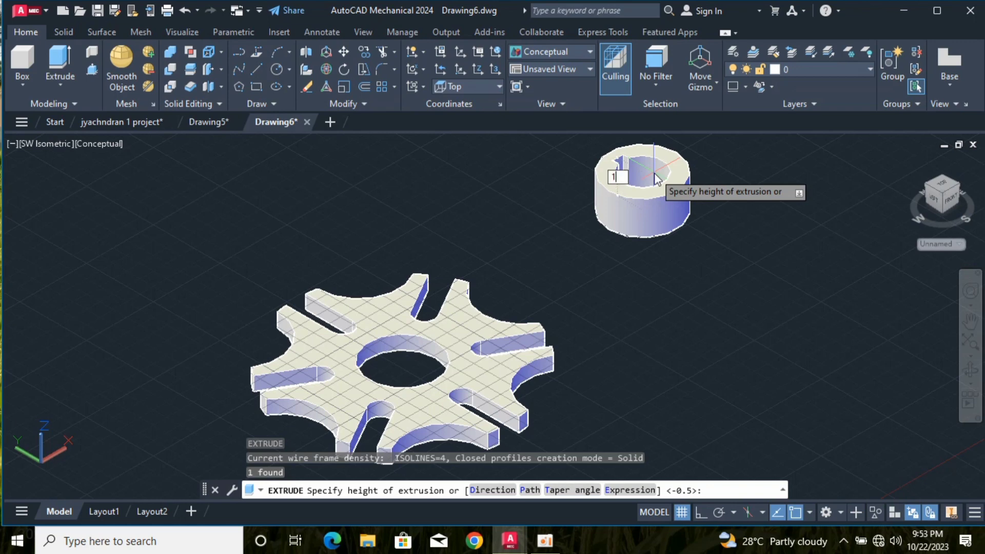
{"action": "key", "text": "Return"}
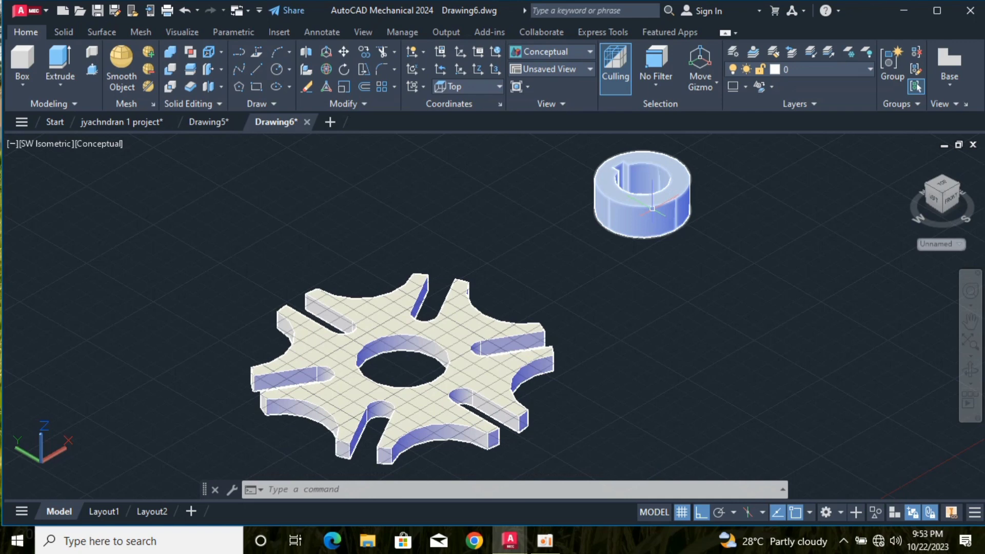
{"action": "type", "text": "move"}
- Move the washer onto the notched disc, then move it back out to the right
{"action": "key", "text": "Return"}
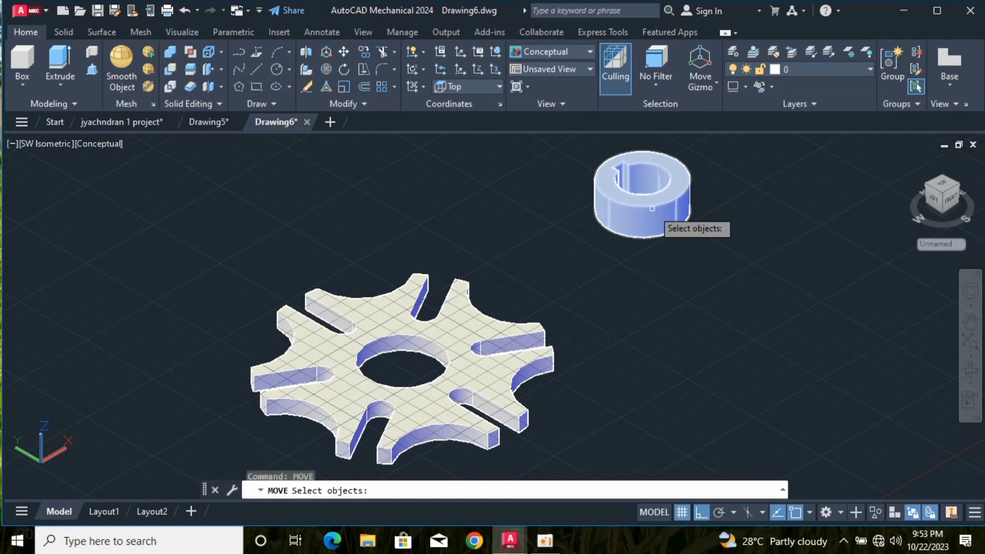
{"action": "left_click", "coordinate": [654, 208]}
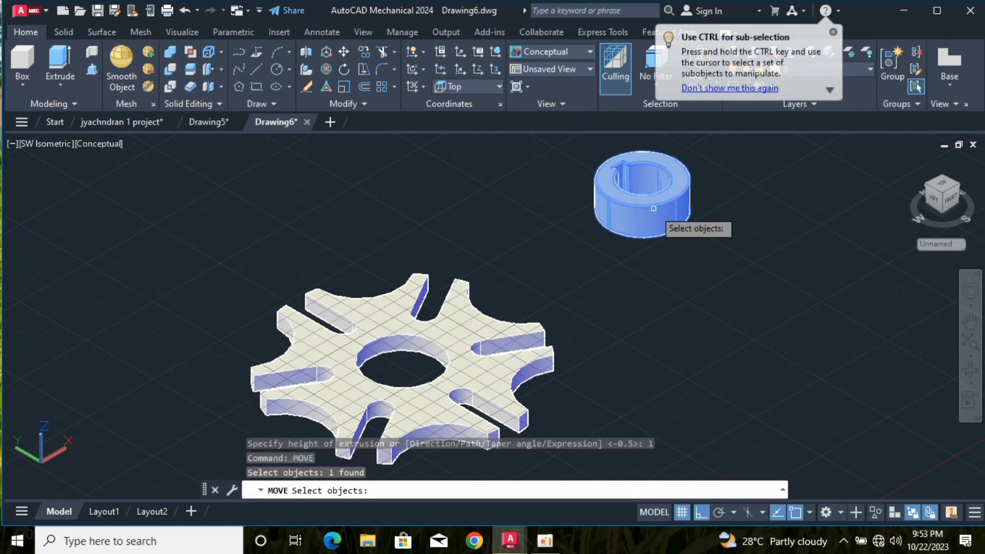
{"action": "key", "text": "Return"}
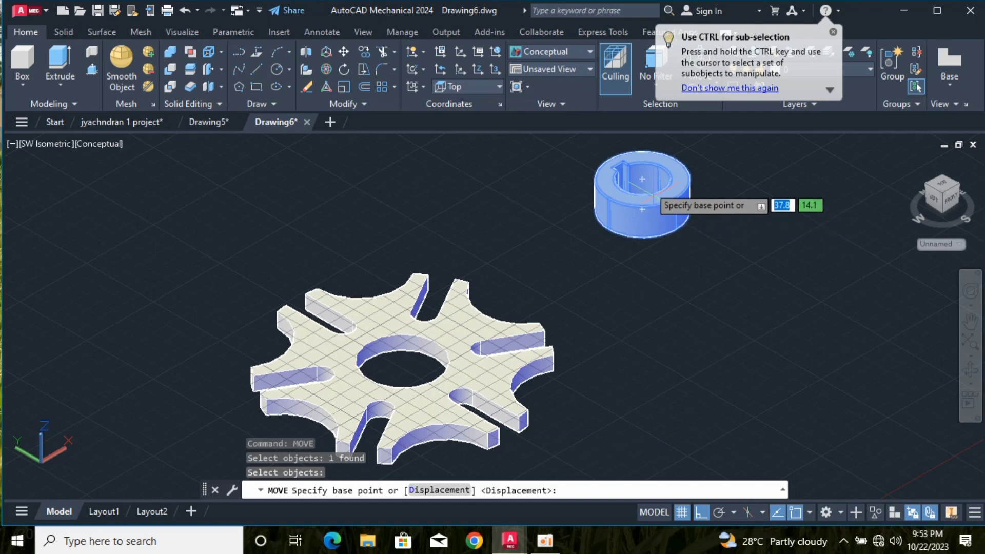
{"action": "left_click", "coordinate": [643, 180]}
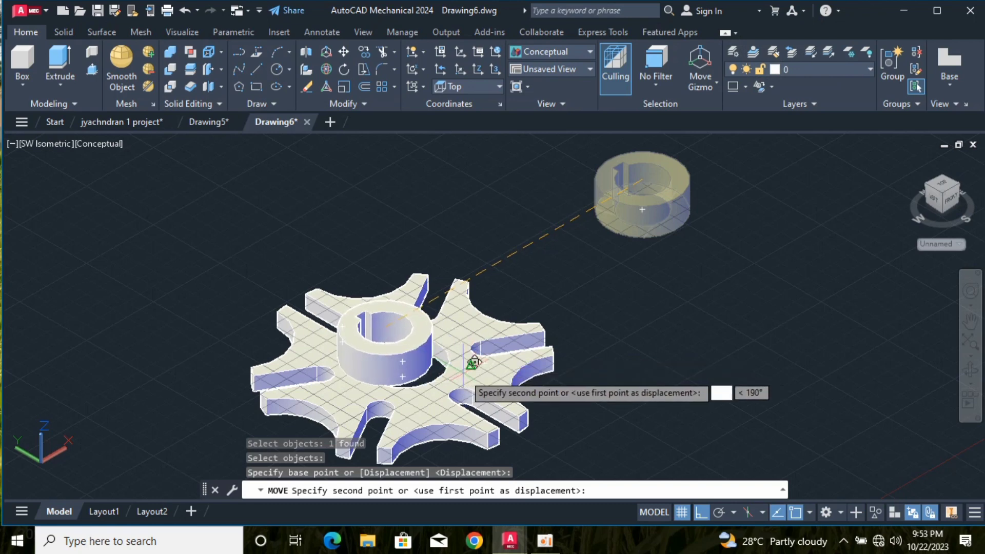
{"action": "left_click", "coordinate": [409, 363]}
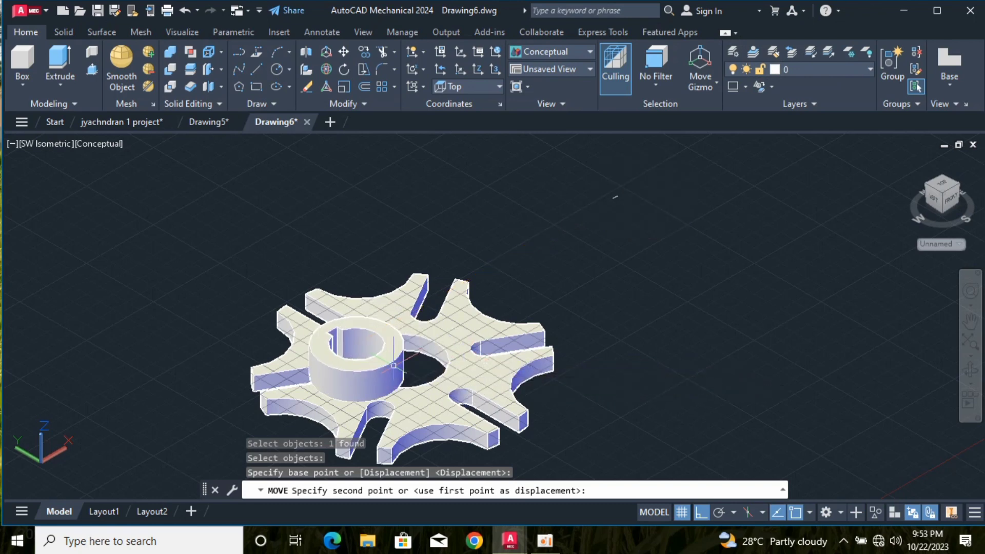
{"action": "left_click", "coordinate": [385, 378]}
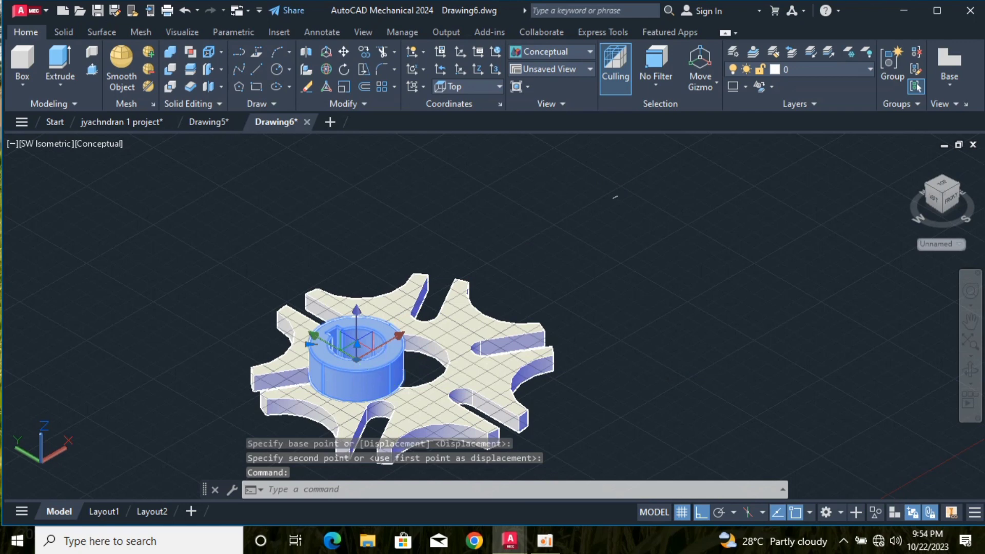
{"action": "type", "text": "m"}
{"action": "key", "text": "Return"}
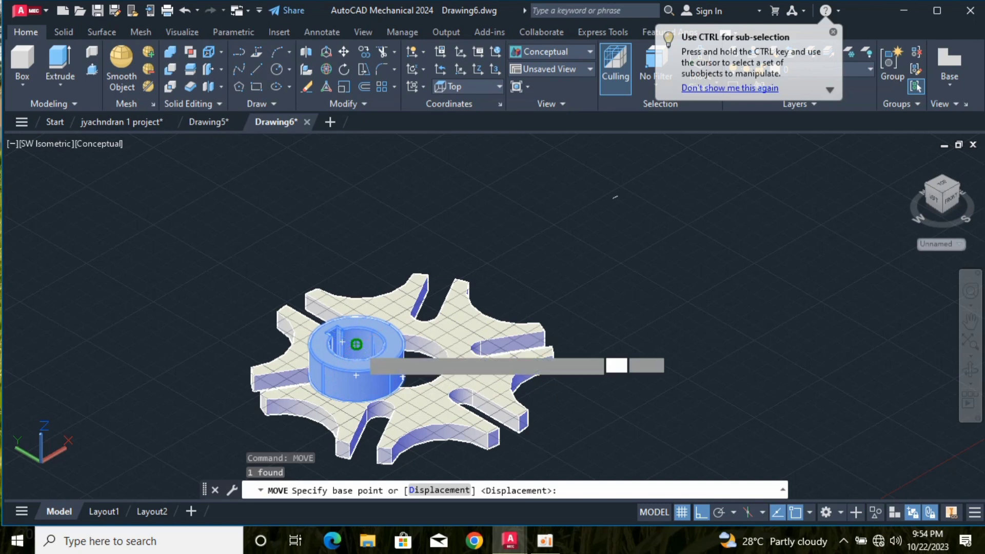
{"action": "left_click", "coordinate": [357, 344]}
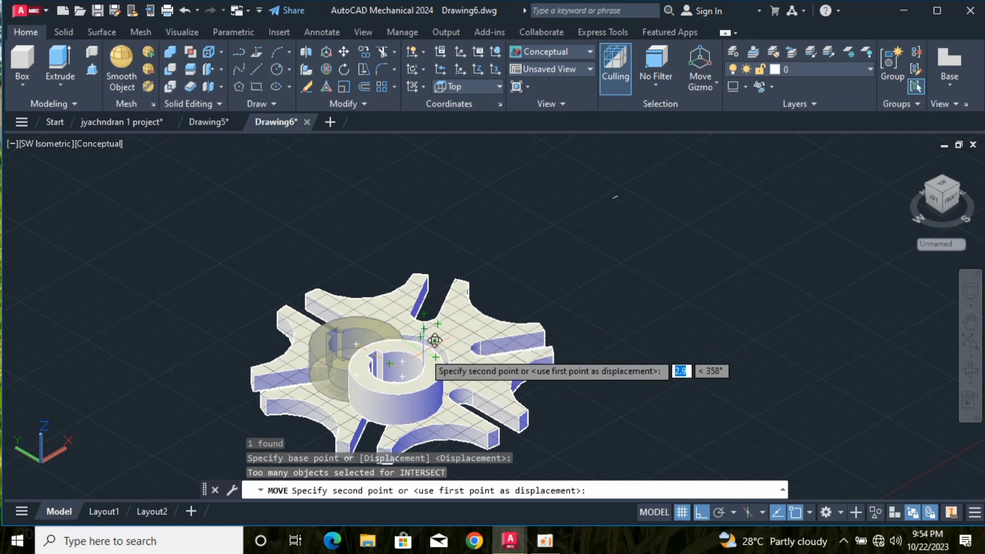
{"action": "left_click", "coordinate": [659, 251]}
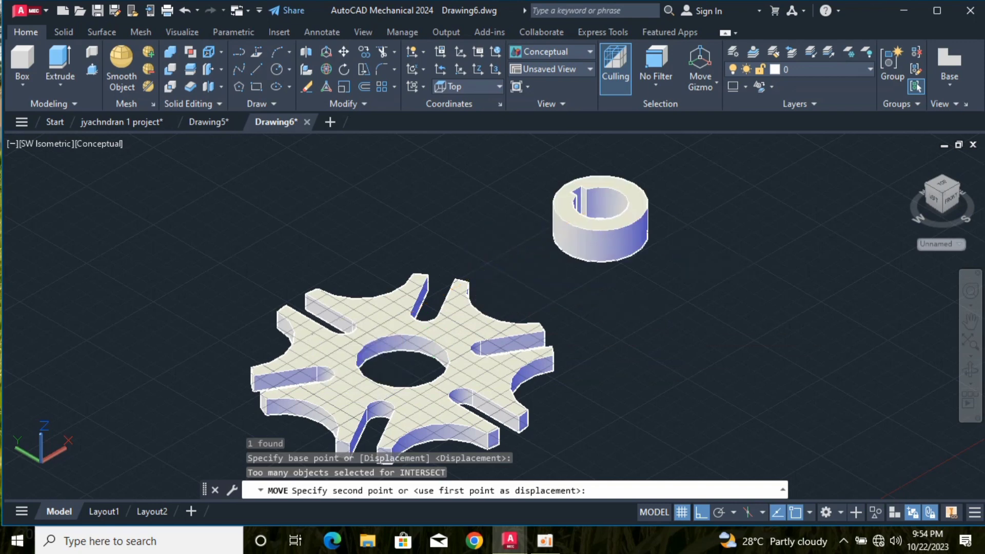
- Move the washer by its centre onto the disc's centre hole
{"action": "left_click", "coordinate": [619, 227]}
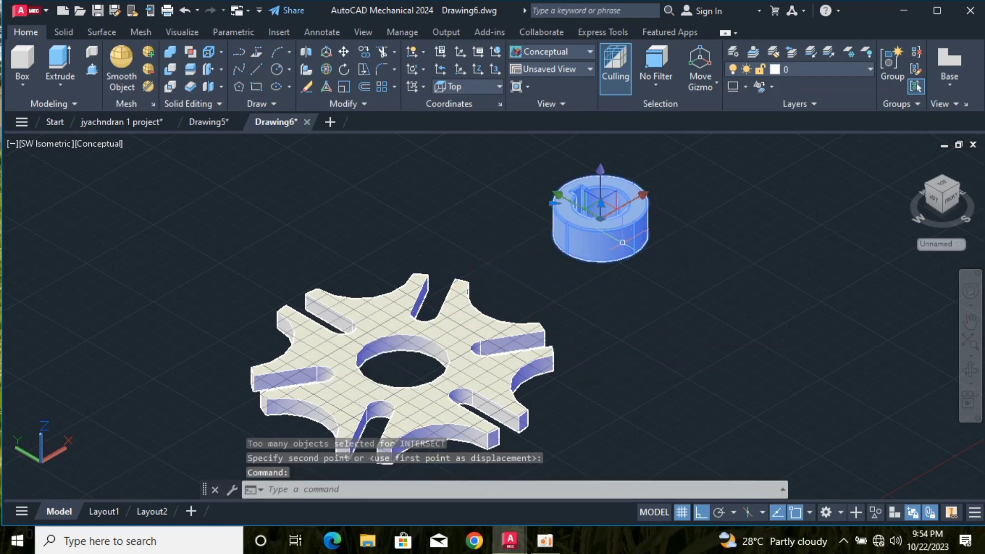
{"action": "type", "text": "move"}
{"action": "key", "text": "Return"}
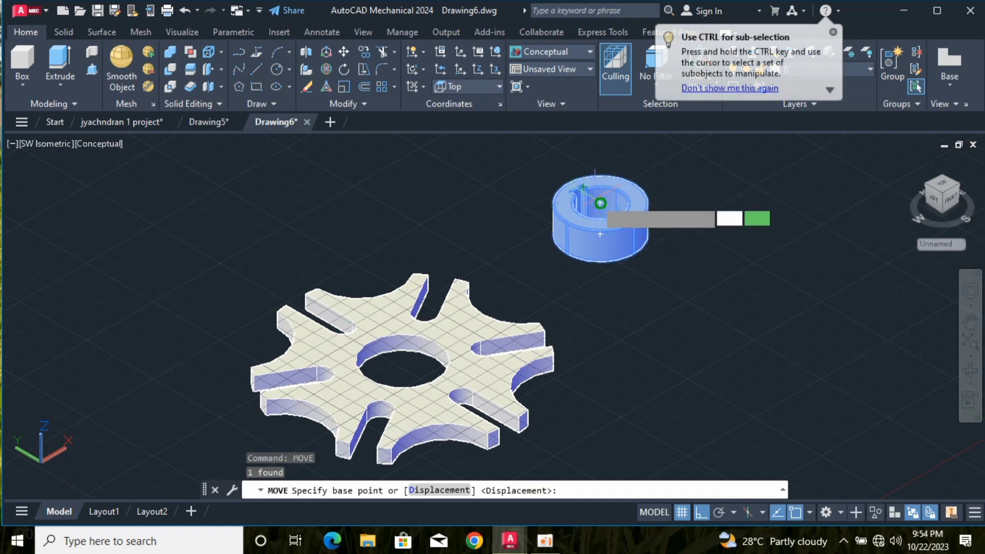
{"action": "left_click", "coordinate": [600, 202]}
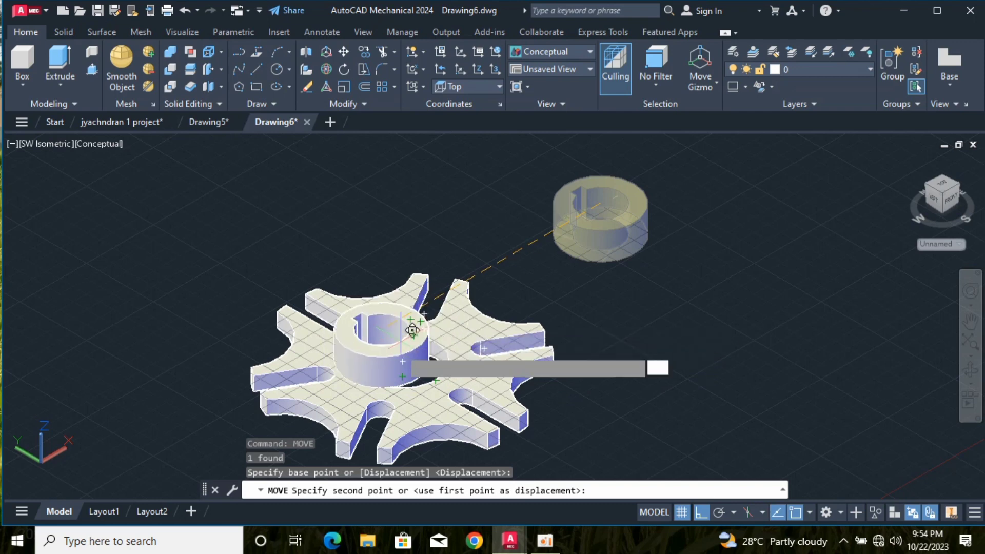
{"action": "left_click", "coordinate": [414, 350]}
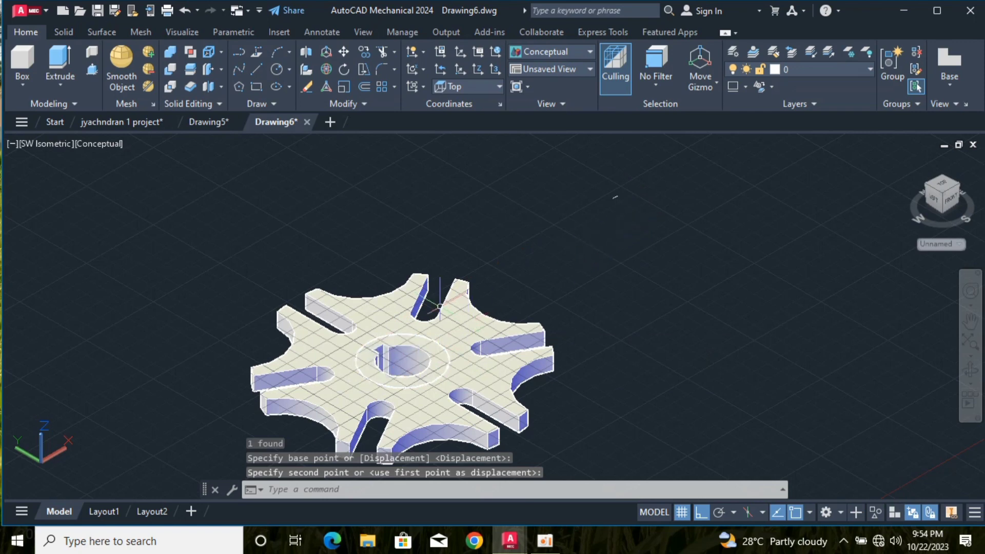
{"action": "left_click", "coordinate": [398, 379]}
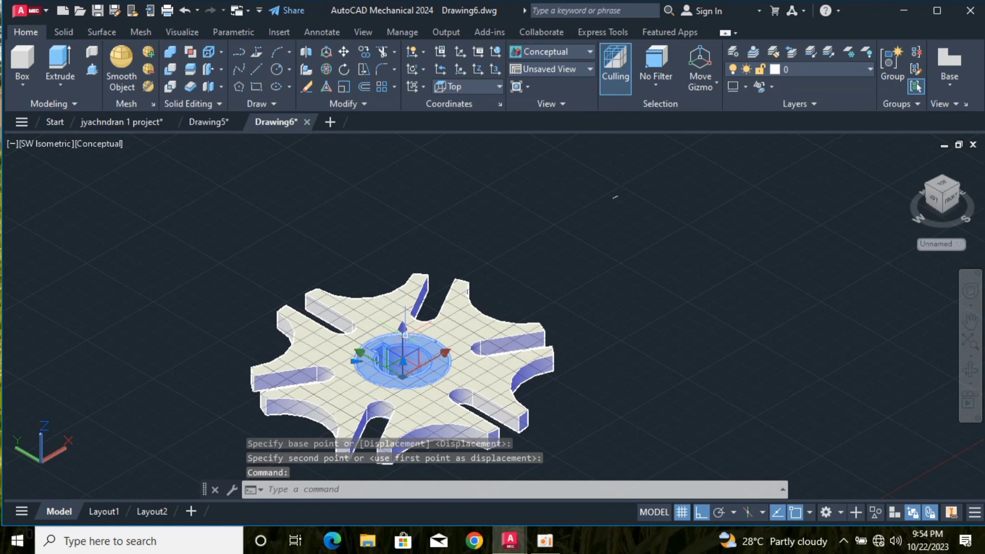
- Raise the washer 0.5 along the gizmo's Z axis, then undo the stray moves
{"action": "left_click", "coordinate": [405, 341]}
{"action": "type", "text": "0.5"}
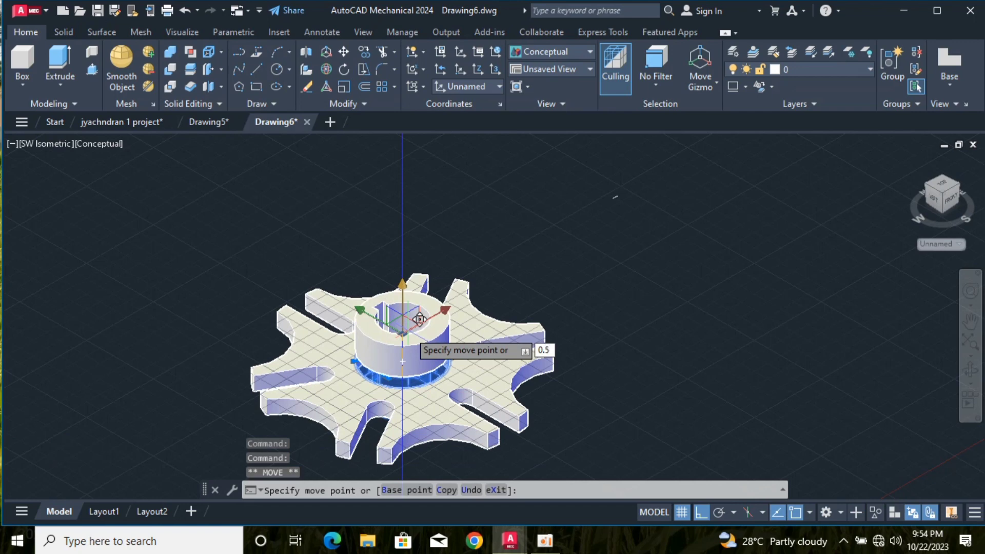
{"action": "key", "text": "Return"}
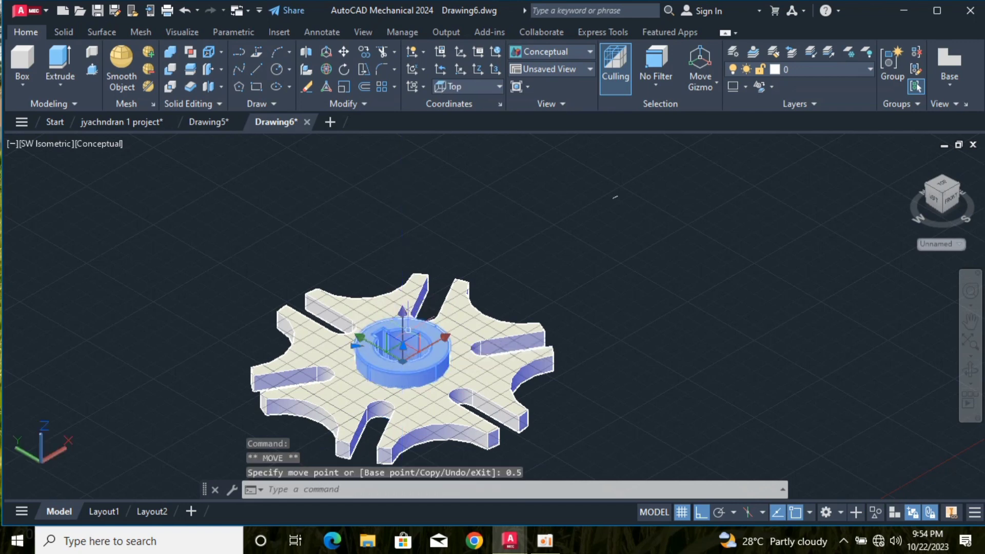
{"action": "key", "text": "Return"}
{"action": "left_click", "coordinate": [561, 227]}
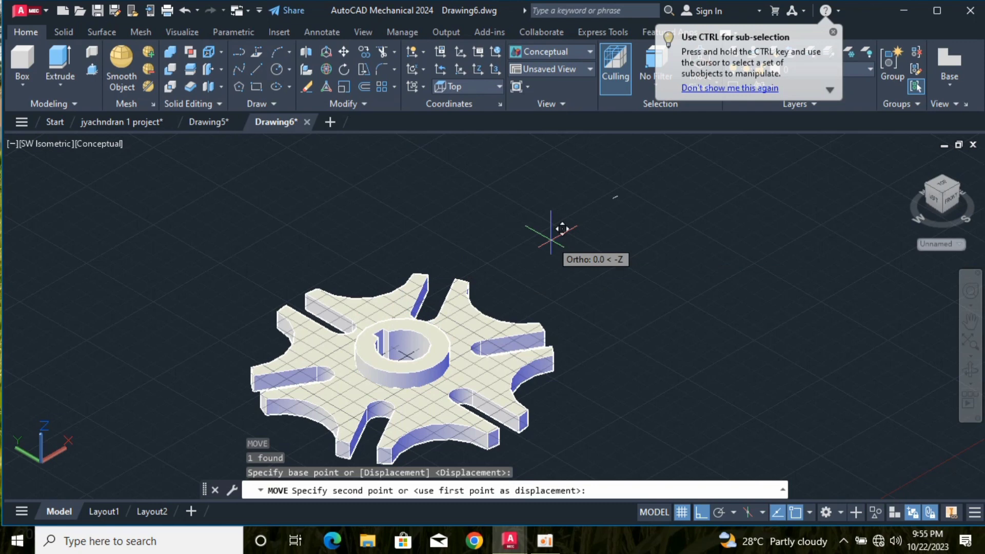
{"action": "scroll", "coordinate": [561, 227], "scroll_direction": "down", "scroll_amount": 3}
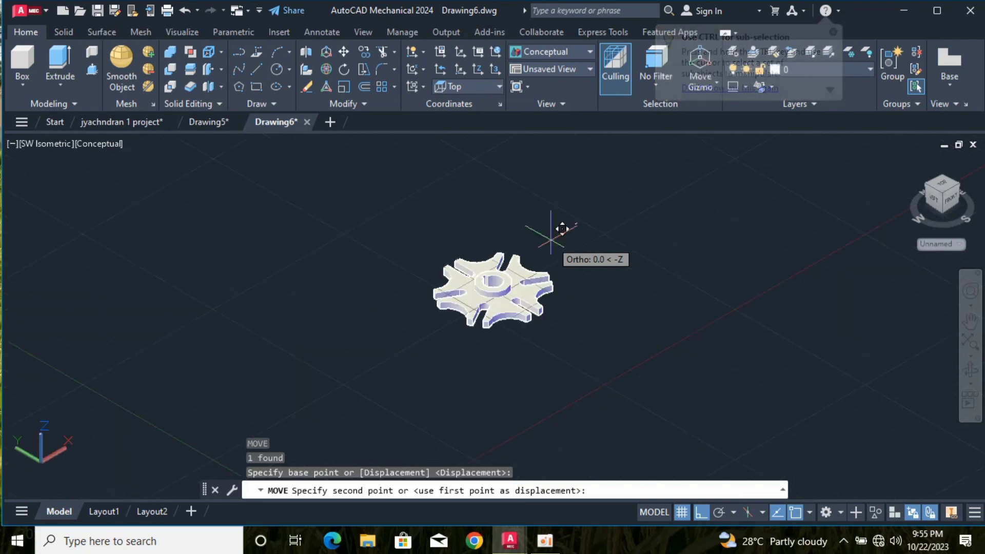
{"action": "scroll", "coordinate": [561, 204], "scroll_direction": "up", "scroll_amount": 1}
{"action": "scroll", "coordinate": [559, 190], "scroll_direction": "up", "scroll_amount": 2}
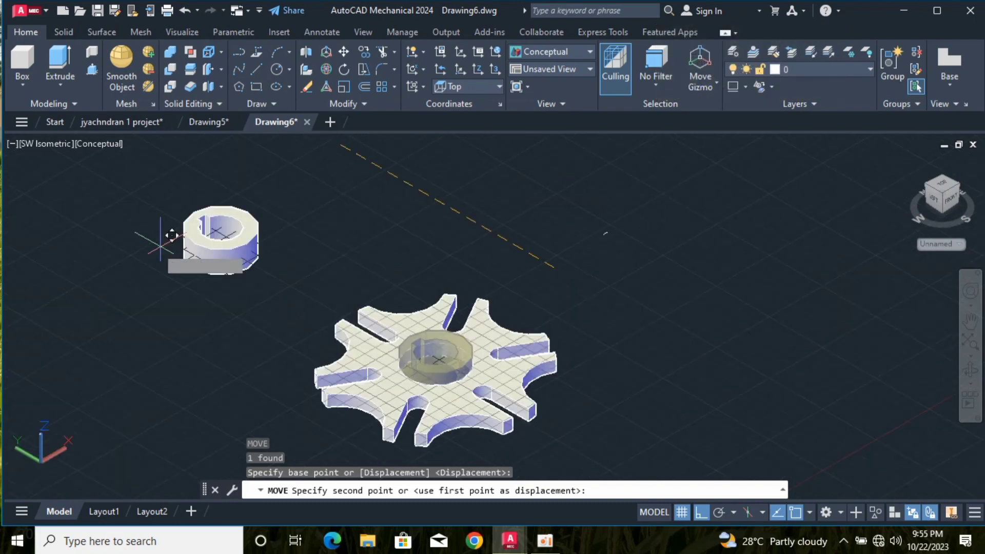
{"action": "left_click", "coordinate": [183, 10]}
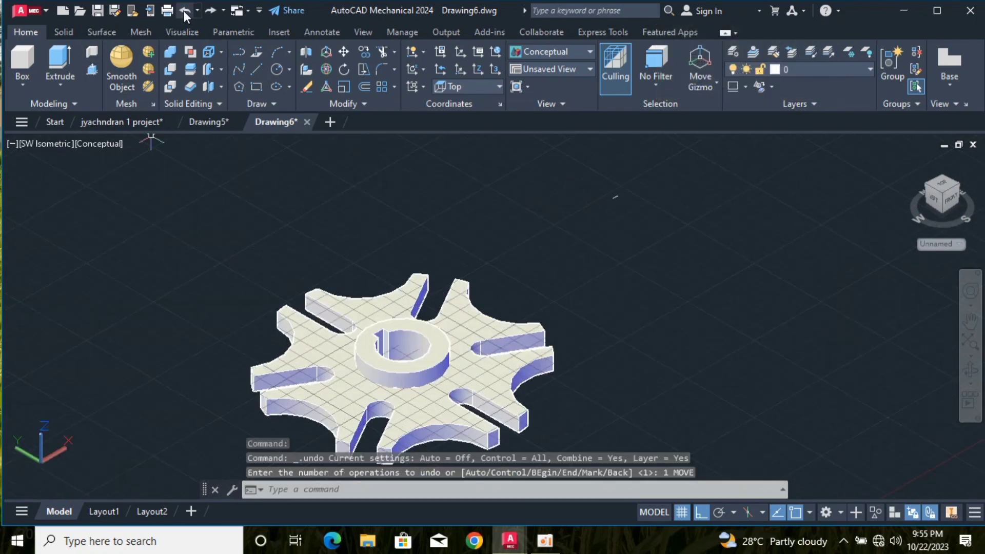
{"action": "key", "text": "Return"}
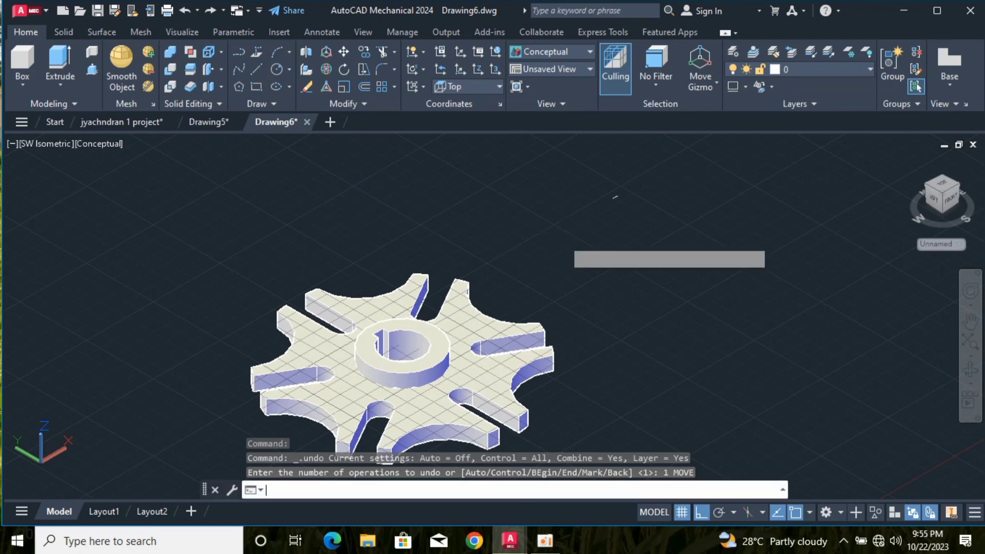
{"action": "key", "text": "Return"}
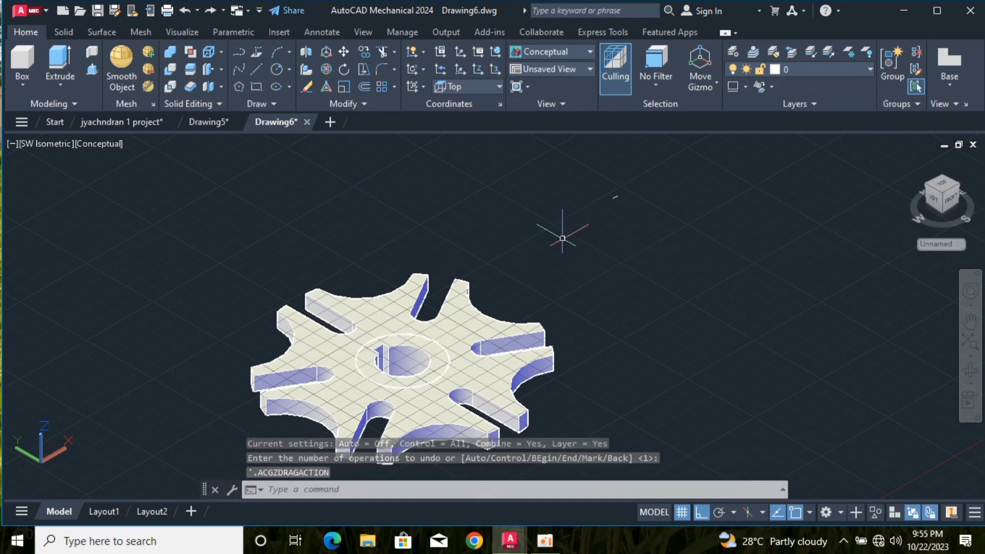
- Lift the washer 0.5 units along Z again and clear the selection
{"action": "left_click", "coordinate": [405, 347]}
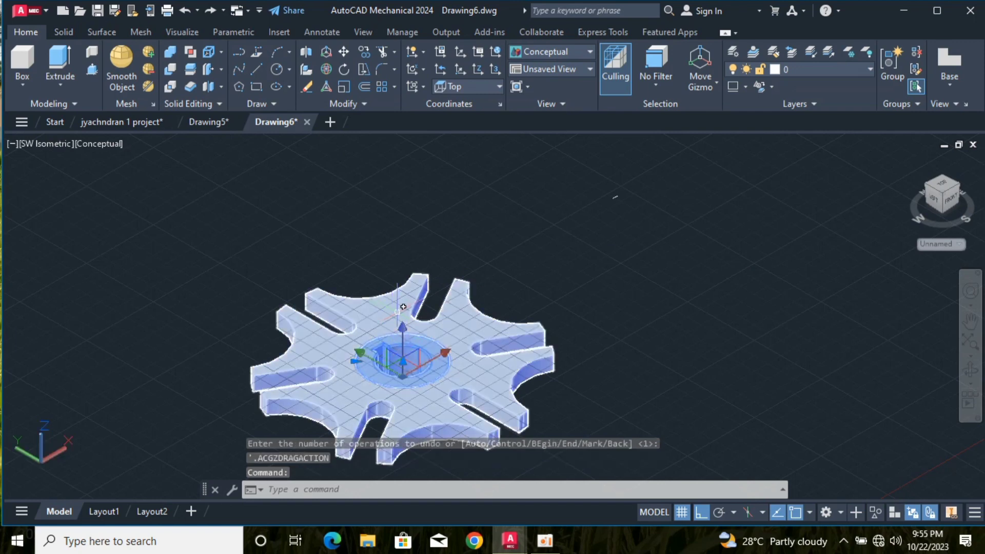
{"action": "left_click", "coordinate": [402, 331]}
{"action": "type", "text": "0.5"}
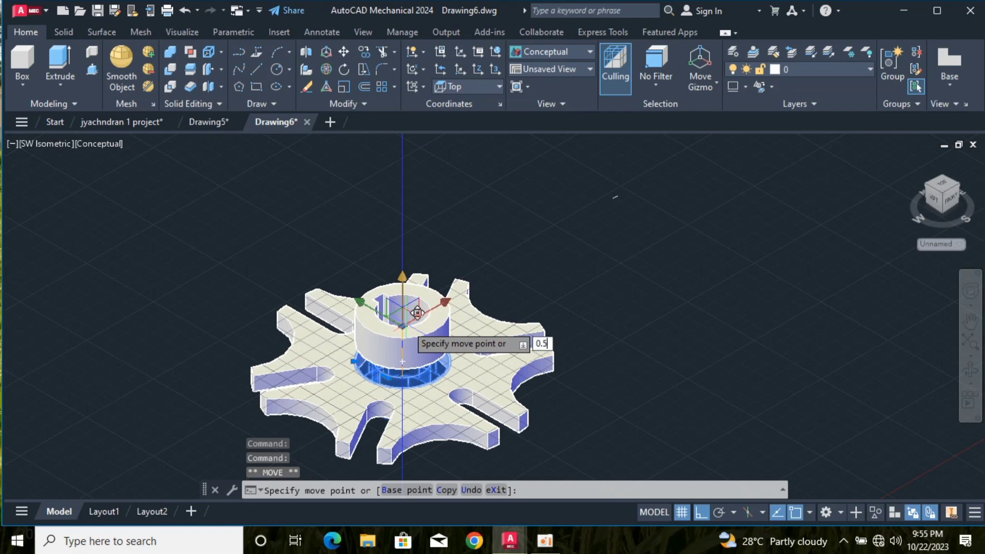
{"action": "key", "text": "Return"}
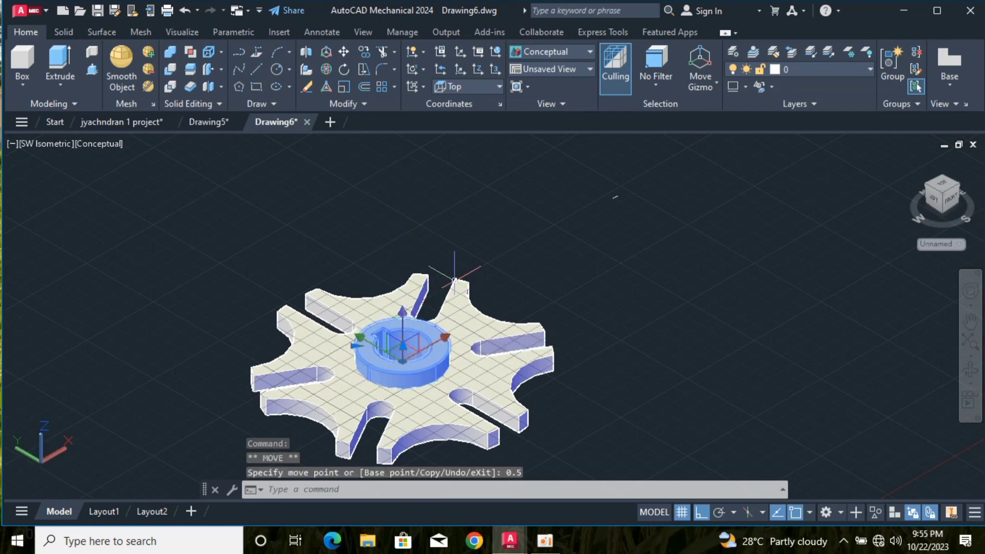
{"action": "left_click", "coordinate": [505, 248]}
{"action": "left_click", "coordinate": [139, 146]}
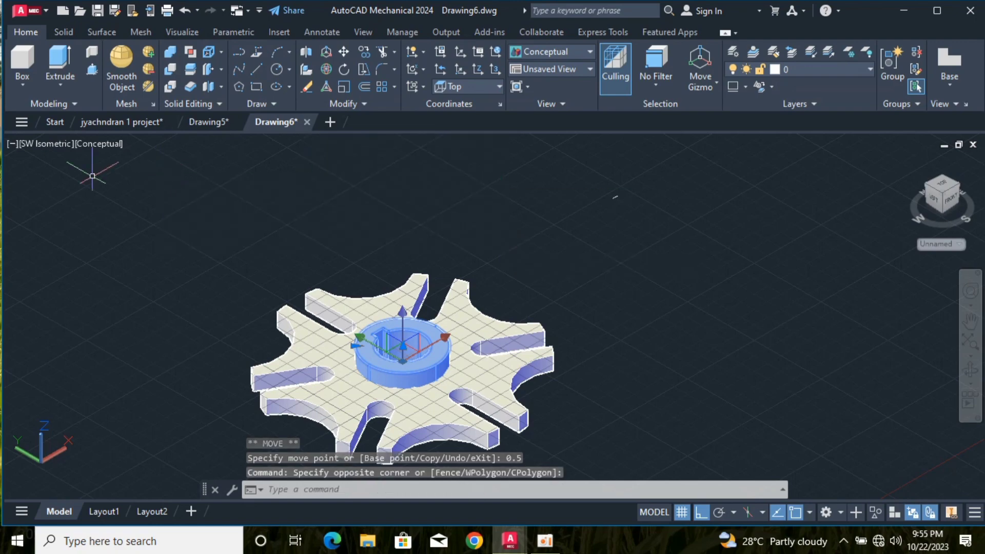
{"action": "left_click", "coordinate": [43, 148]}
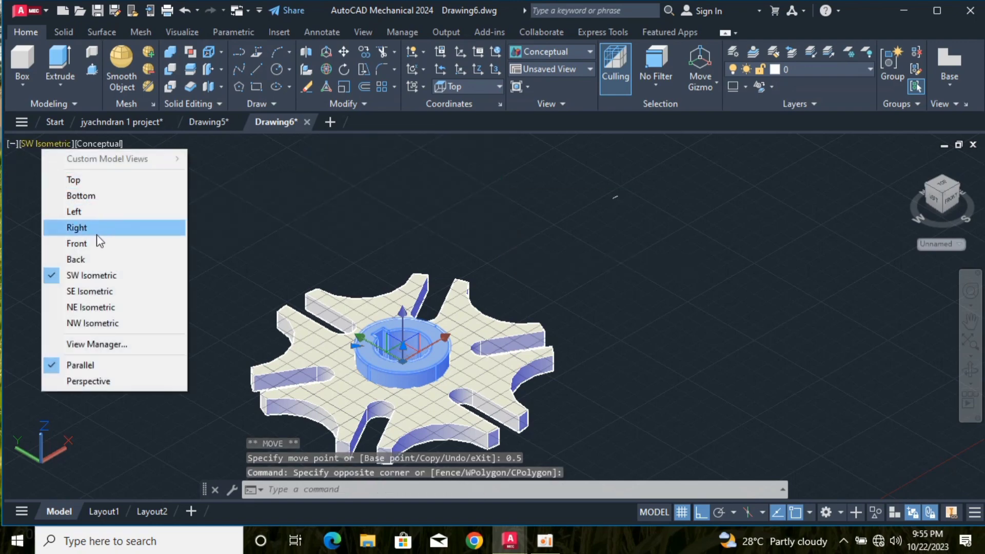
- Switch to the Top view and set the 2D Wireframe visual style
{"action": "left_click", "coordinate": [77, 179]}
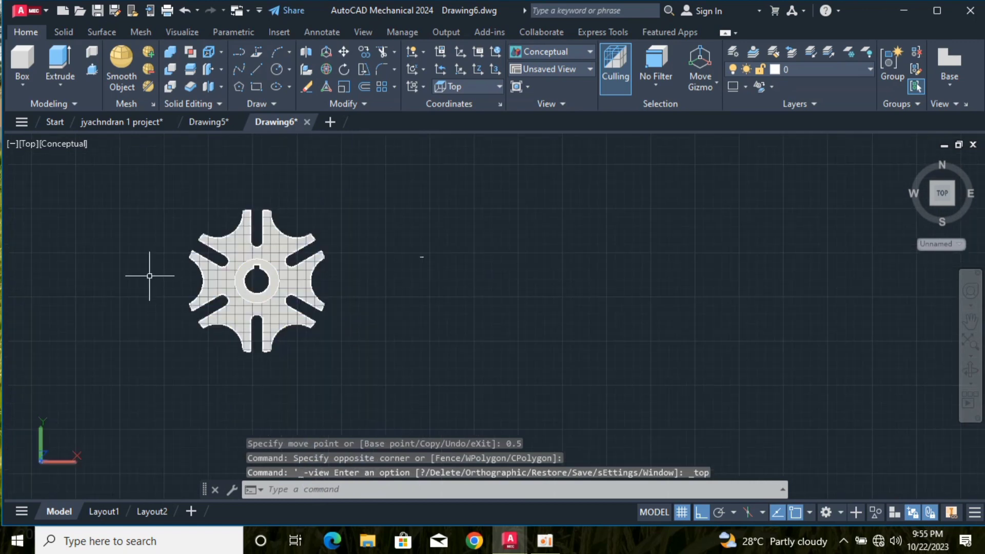
{"action": "left_click", "coordinate": [60, 143]}
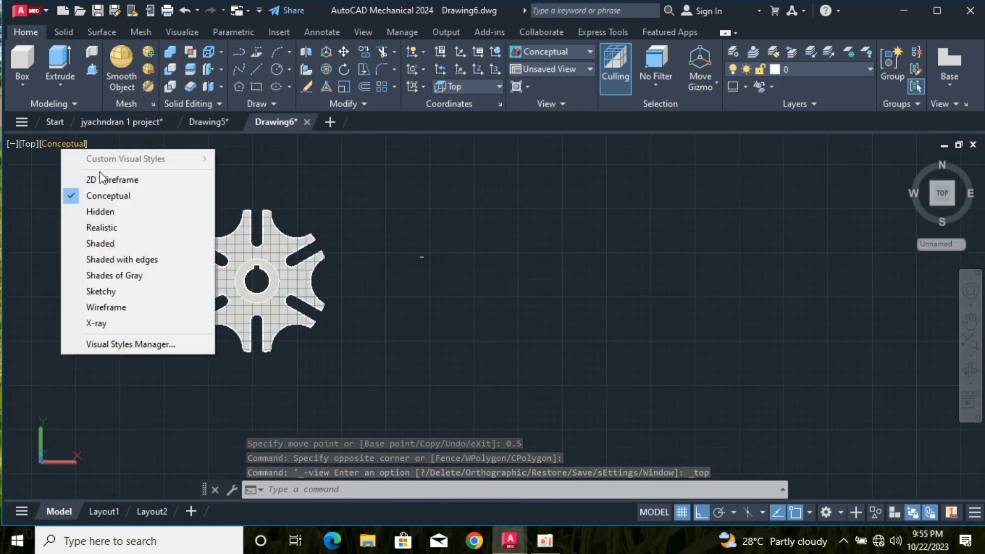
{"action": "left_click", "coordinate": [100, 178]}
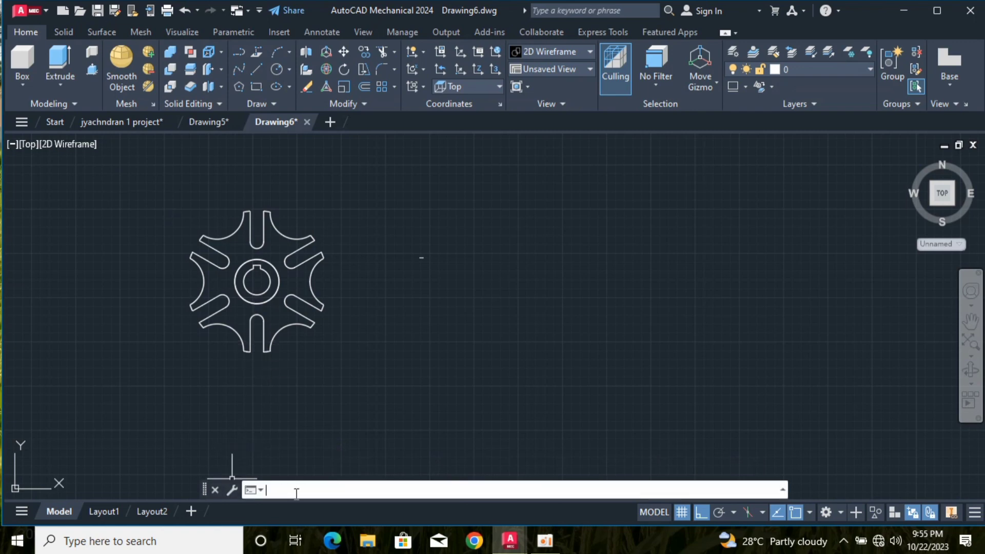
- Hatch the disc body with a pale yellow (248,246,176) ANSI31 pattern
{"action": "type", "text": "hatc"}
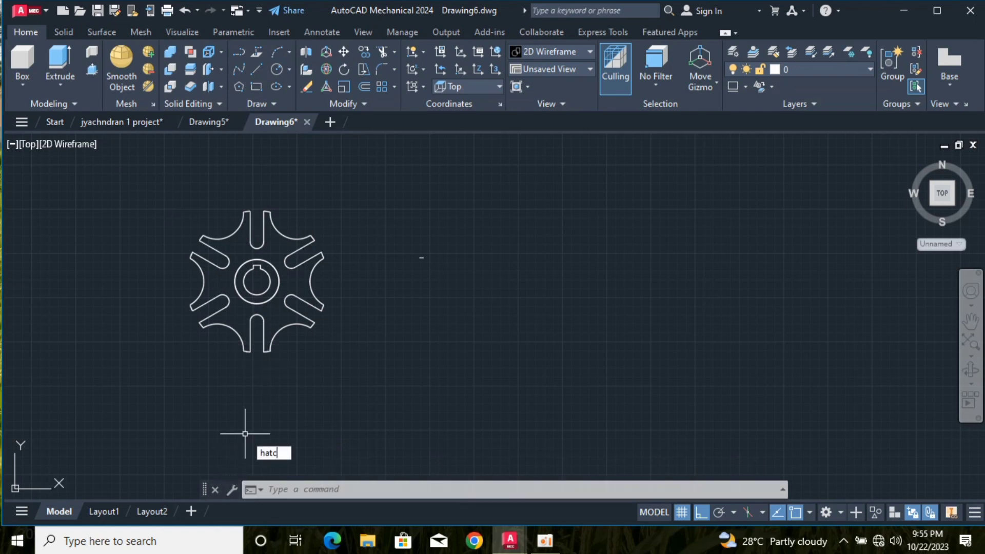
{"action": "type", "text": "h"}
{"action": "key", "text": "Return"}
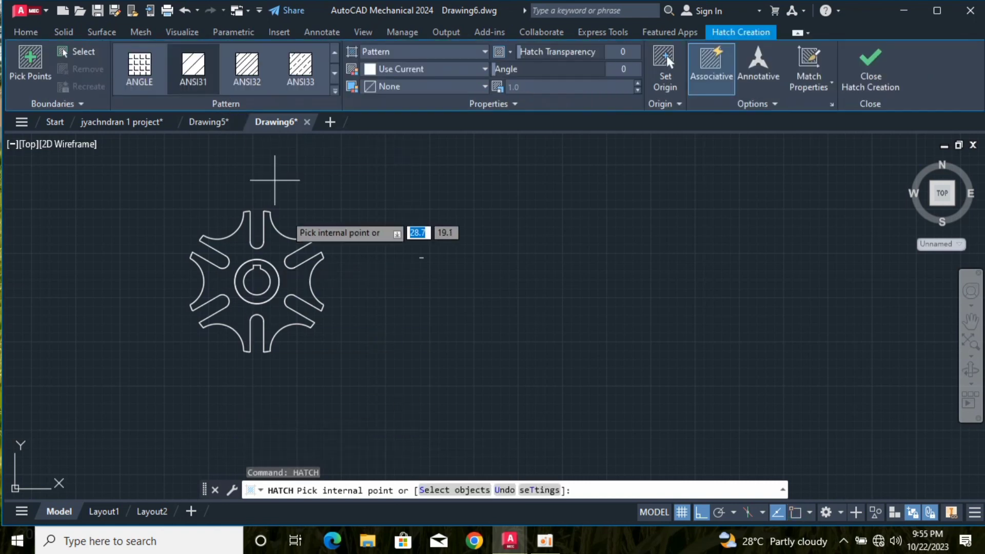
{"action": "left_click", "coordinate": [298, 279]}
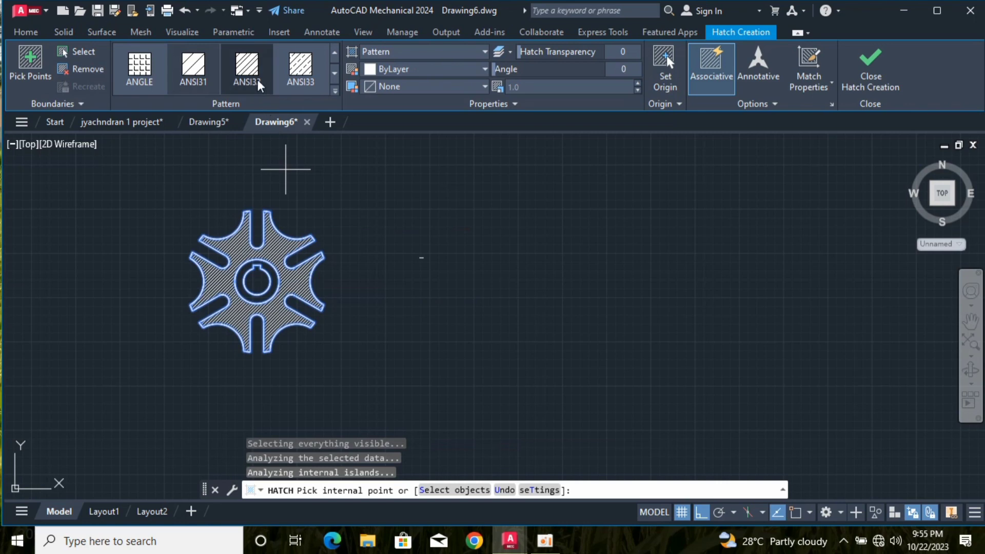
{"action": "left_click", "coordinate": [307, 76]}
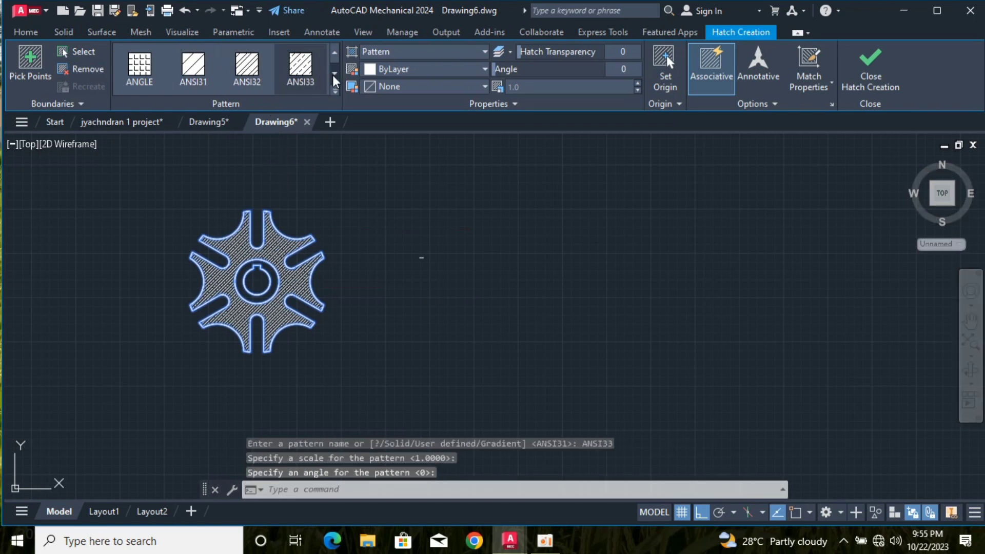
{"action": "left_click", "coordinate": [333, 75]}
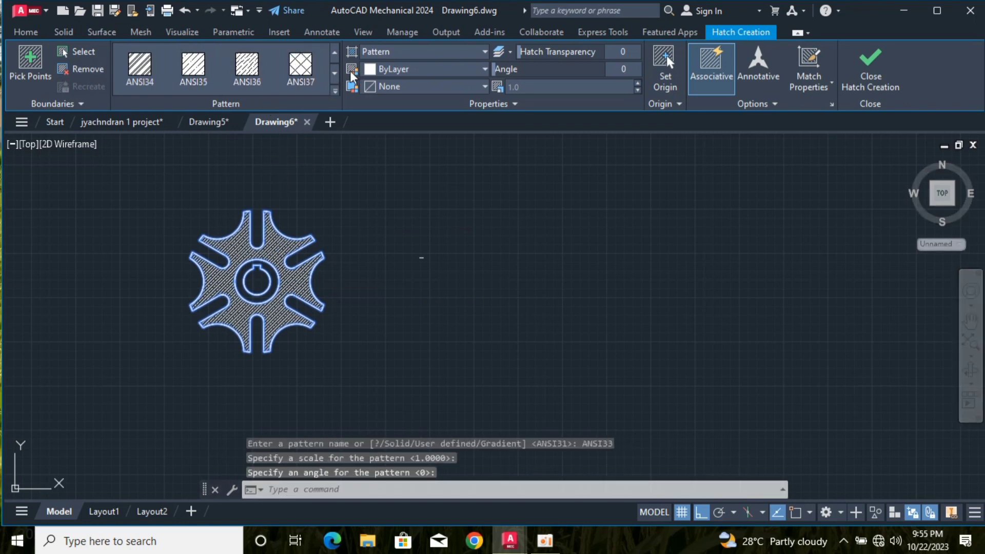
{"action": "left_click", "coordinate": [485, 68]}
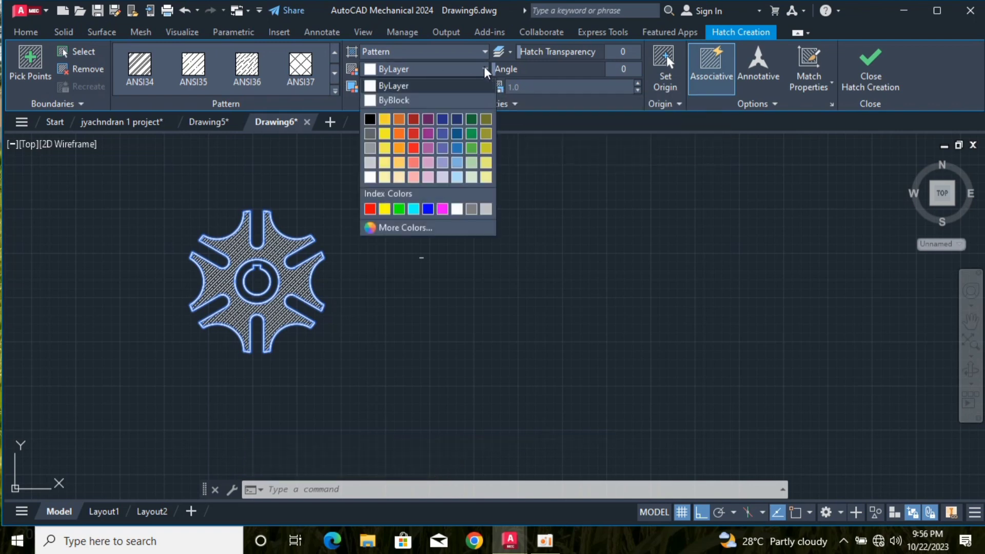
{"action": "left_click", "coordinate": [388, 177]}
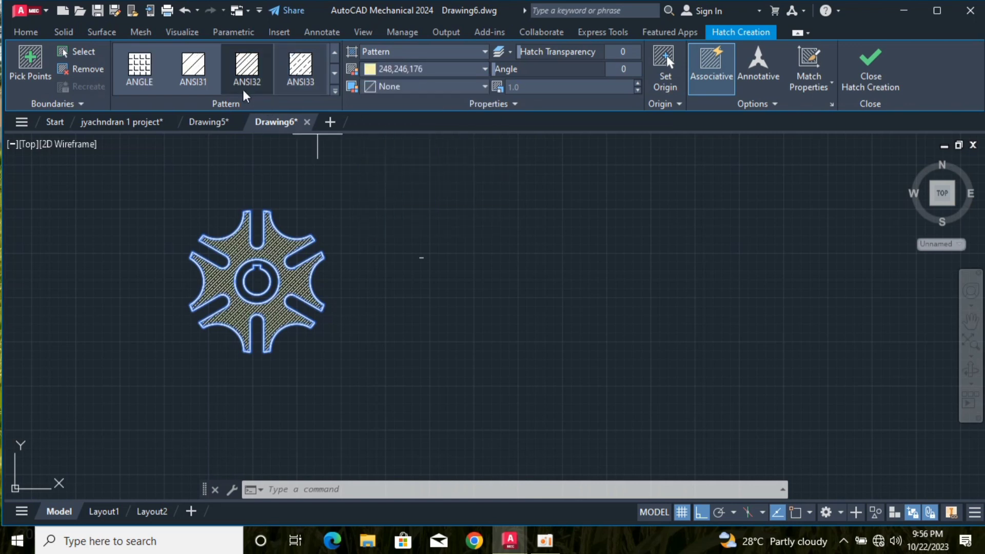
{"action": "left_click", "coordinate": [193, 66]}
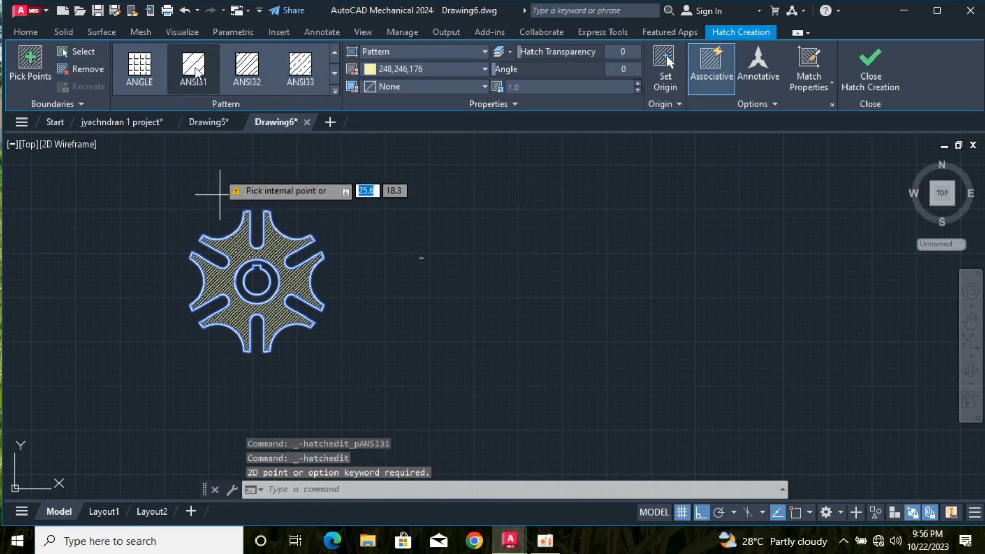
{"action": "key", "text": "Return"}
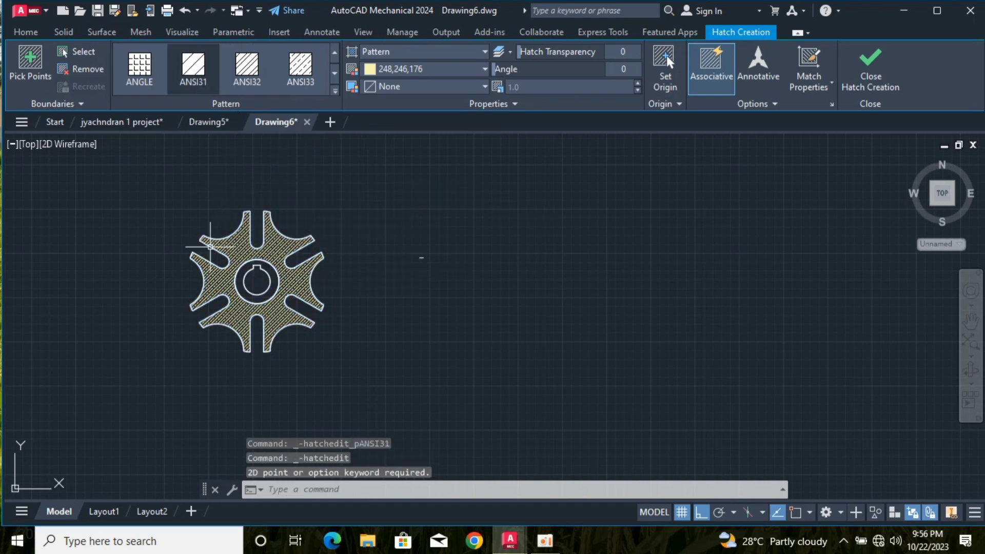
{"action": "left_click", "coordinate": [241, 294]}
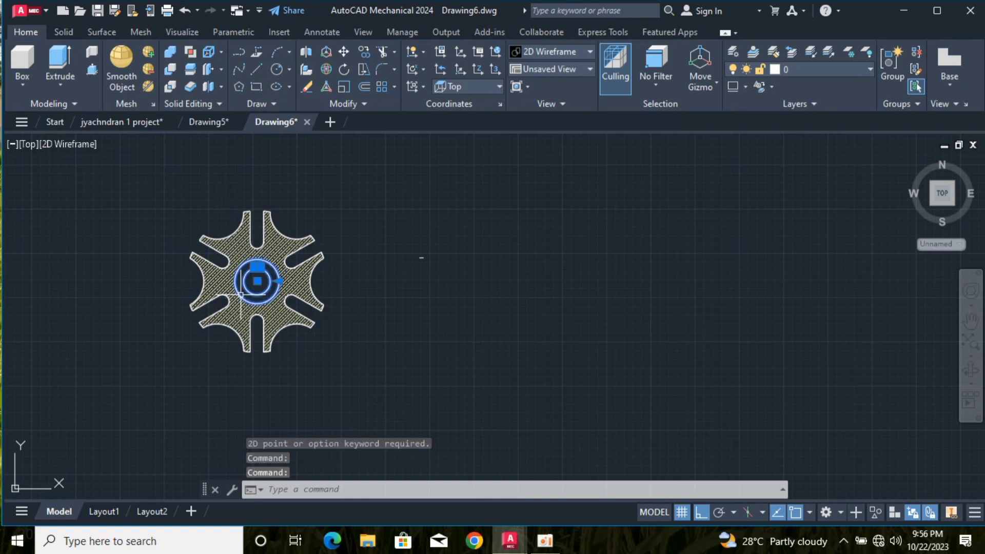
- Hatch the centre ring, trying ANGLE and ANSI31, then pick an outside area
{"action": "type", "text": "ha"}
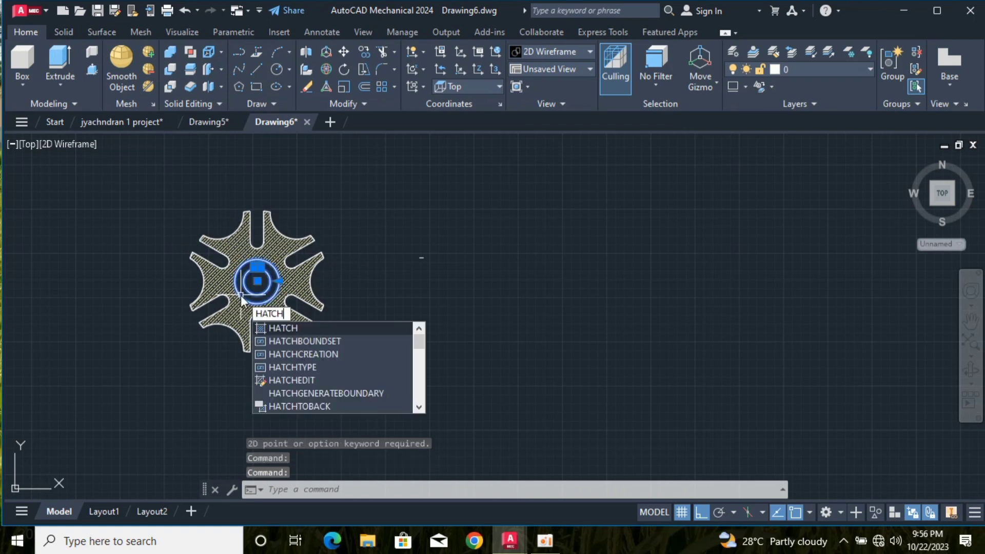
{"action": "key", "text": "Return"}
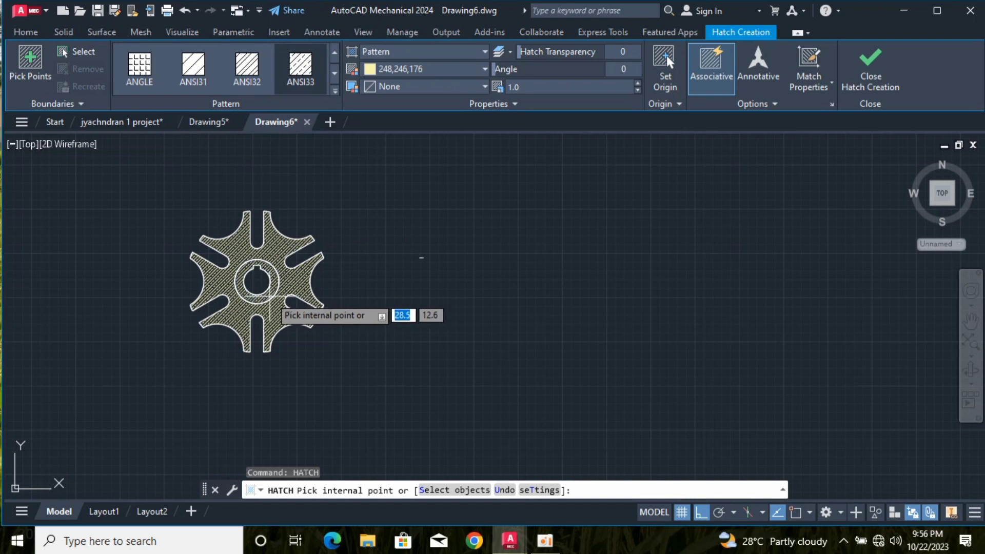
{"action": "left_click", "coordinate": [271, 298]}
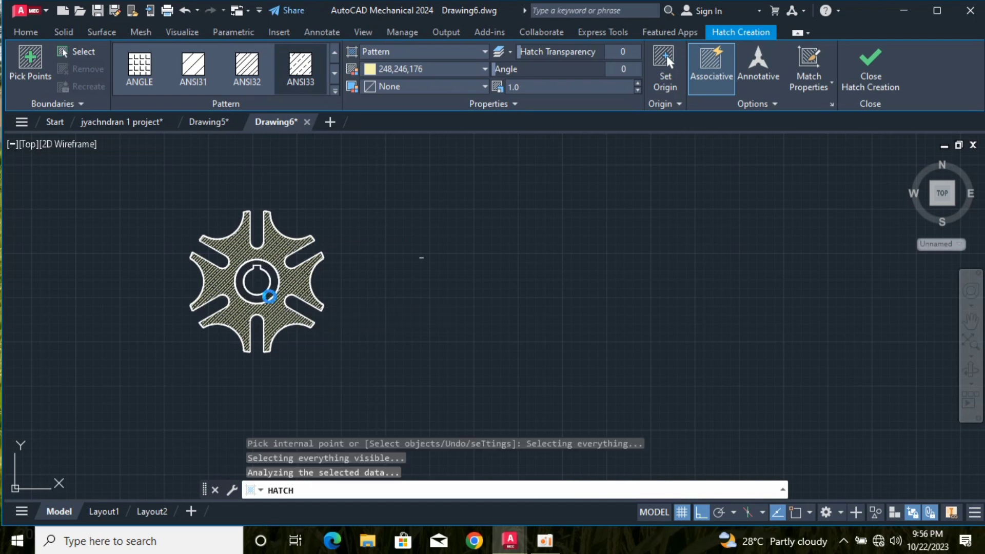
{"action": "left_click", "coordinate": [207, 85]}
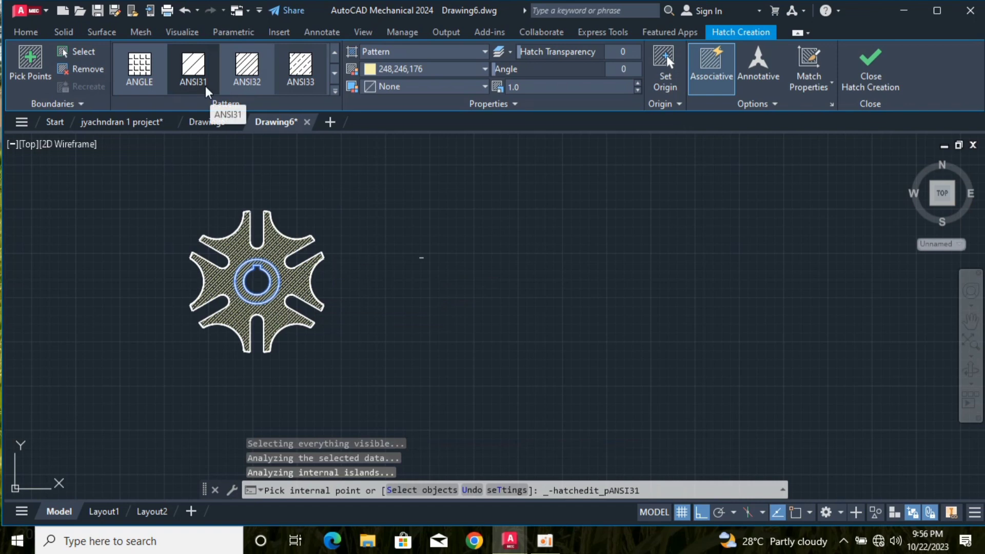
{"action": "left_click", "coordinate": [146, 69]}
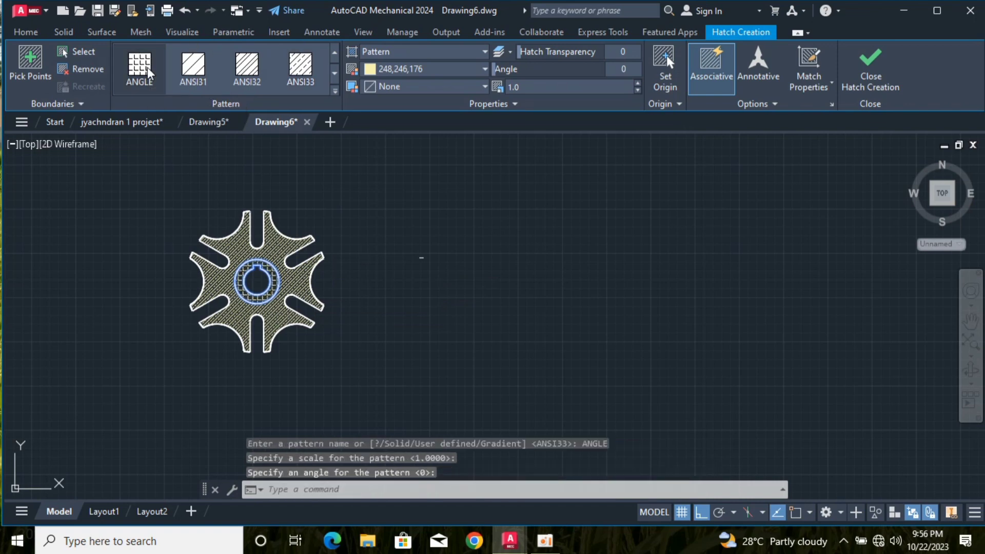
{"action": "left_click", "coordinate": [213, 82]}
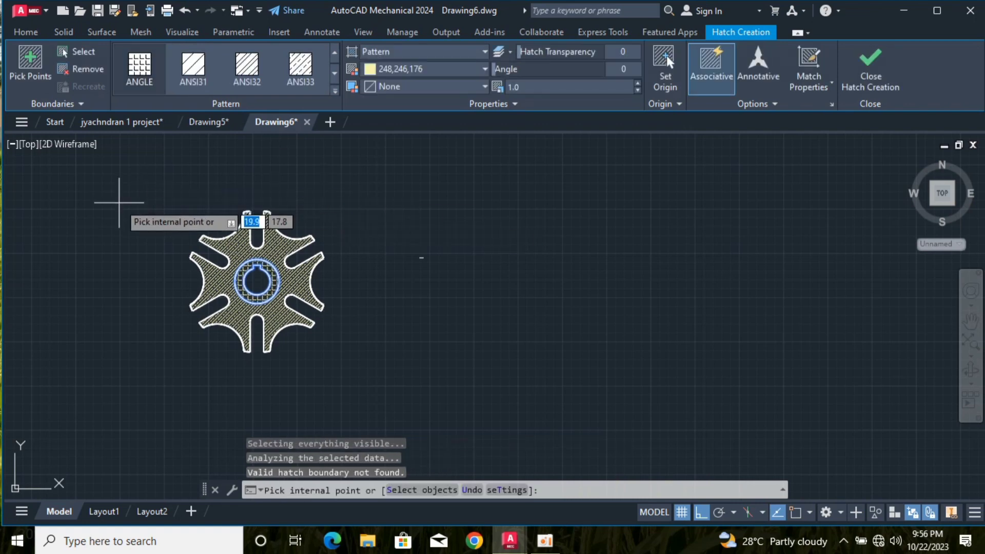
{"action": "left_click", "coordinate": [105, 306]}
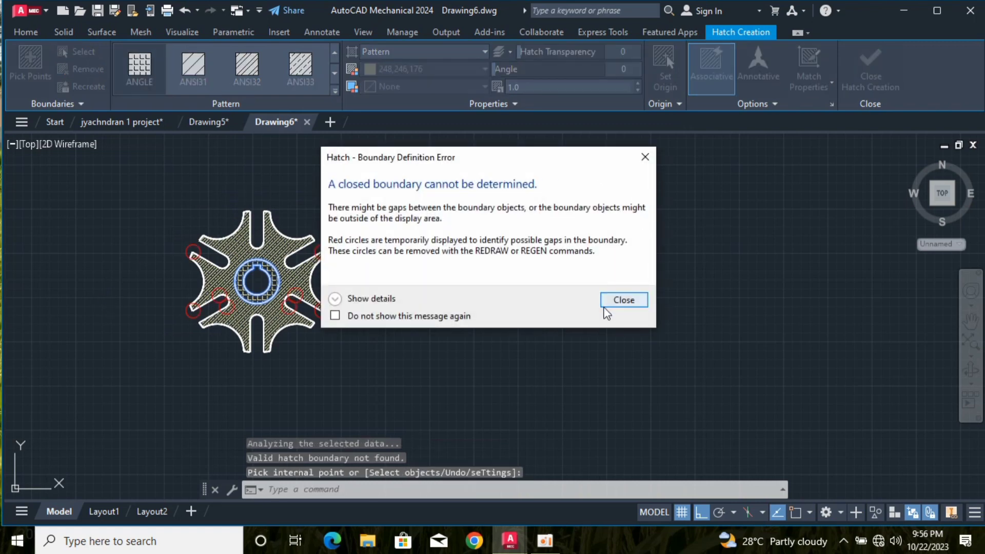
- Dismiss the boundary errors, add the disc's lower-left arm and finish the hatch
{"action": "left_click", "coordinate": [623, 299]}
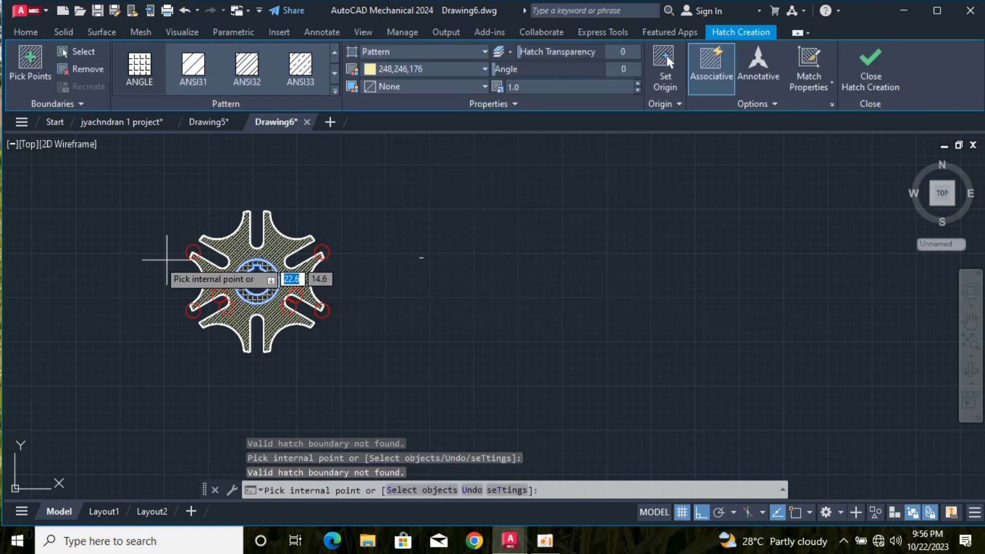
{"action": "left_click", "coordinate": [112, 265]}
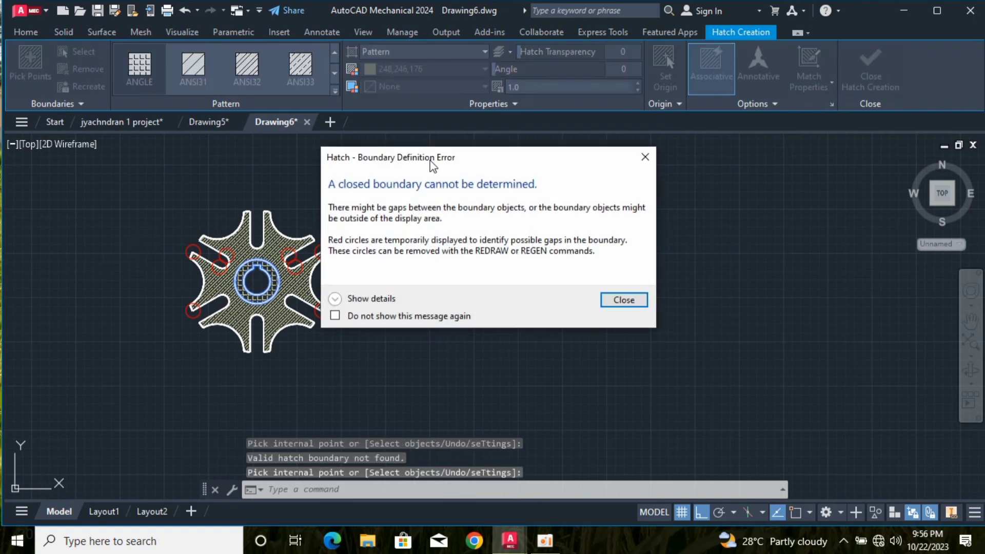
{"action": "left_click", "coordinate": [645, 156]}
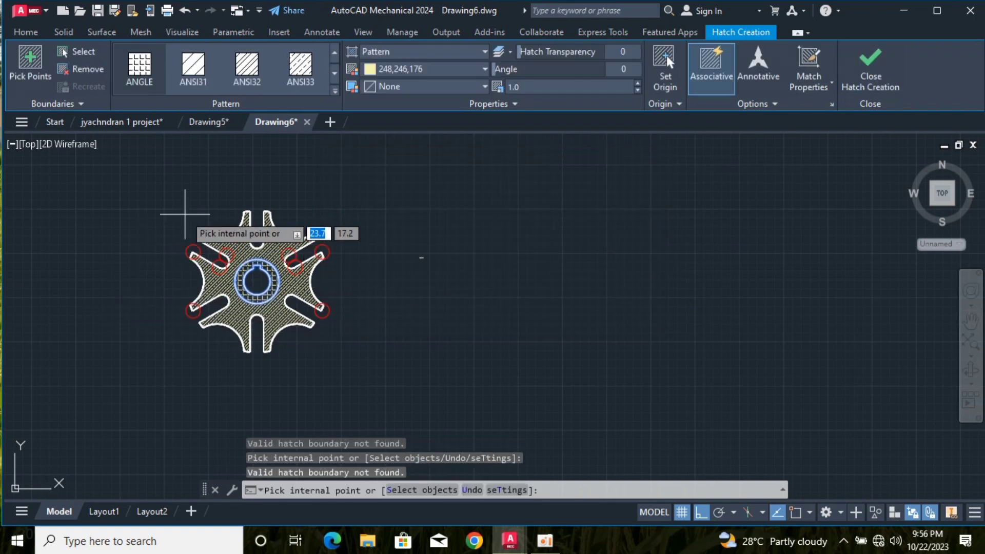
{"action": "scroll", "coordinate": [185, 214], "scroll_direction": "up", "scroll_amount": 4}
{"action": "scroll", "coordinate": [185, 214], "scroll_direction": "down", "scroll_amount": 3}
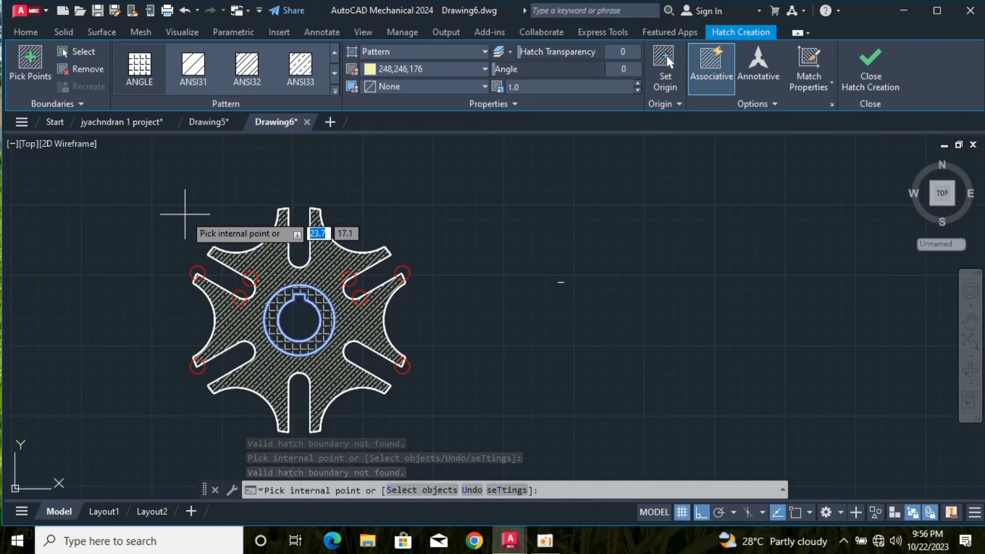
{"action": "left_click", "coordinate": [195, 349]}
{"action": "double_click", "coordinate": [195, 350]}
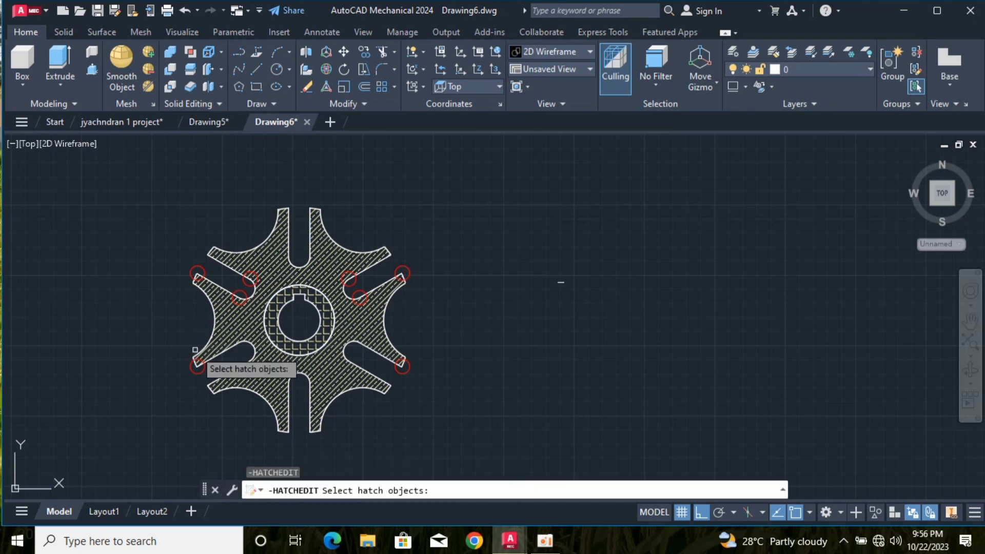
{"action": "key", "text": "Return"}
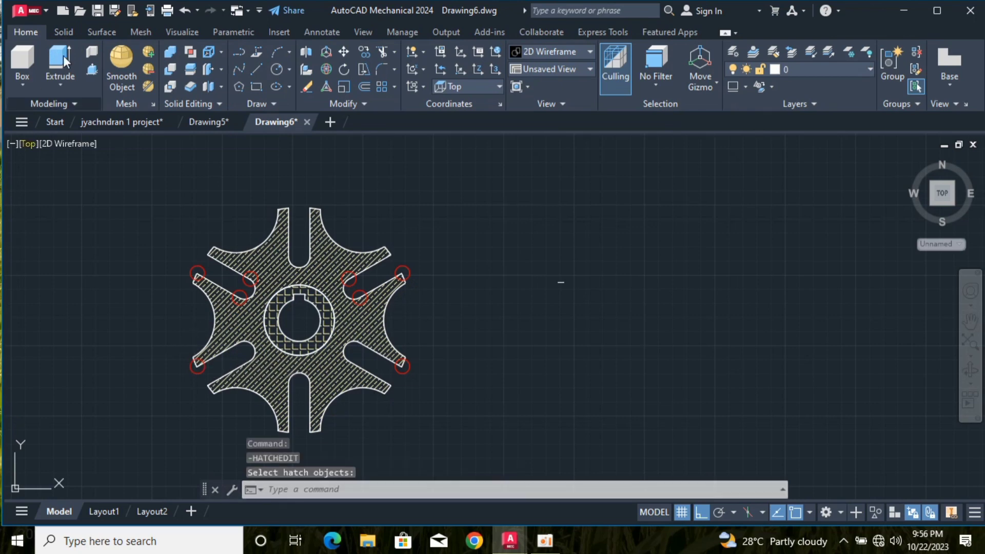
- Undo the last two steps and redo them all back
{"action": "left_click", "coordinate": [182, 11]}
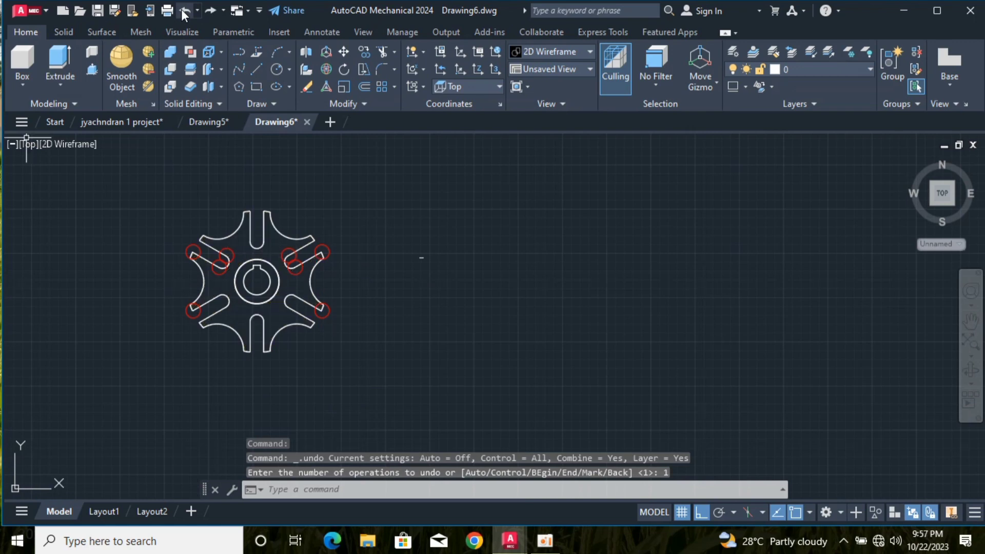
{"action": "left_click", "coordinate": [182, 10]}
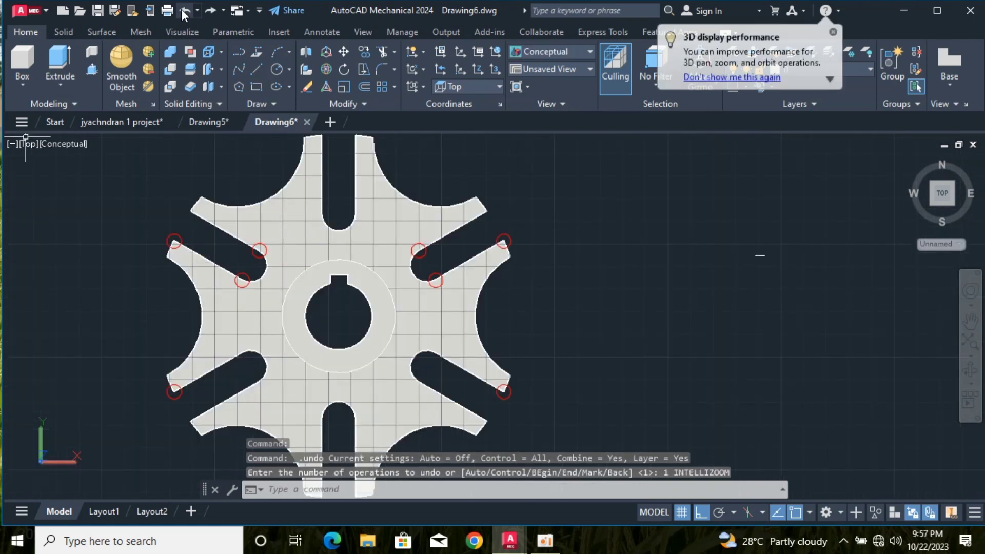
{"action": "left_click", "coordinate": [217, 14]}
{"action": "left_click", "coordinate": [217, 15]}
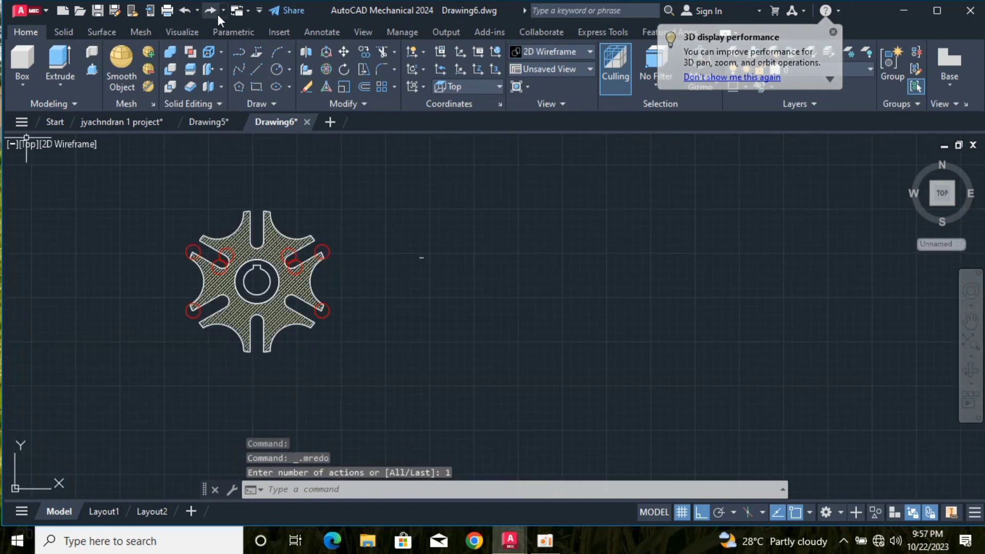
{"action": "left_click", "coordinate": [218, 15]}
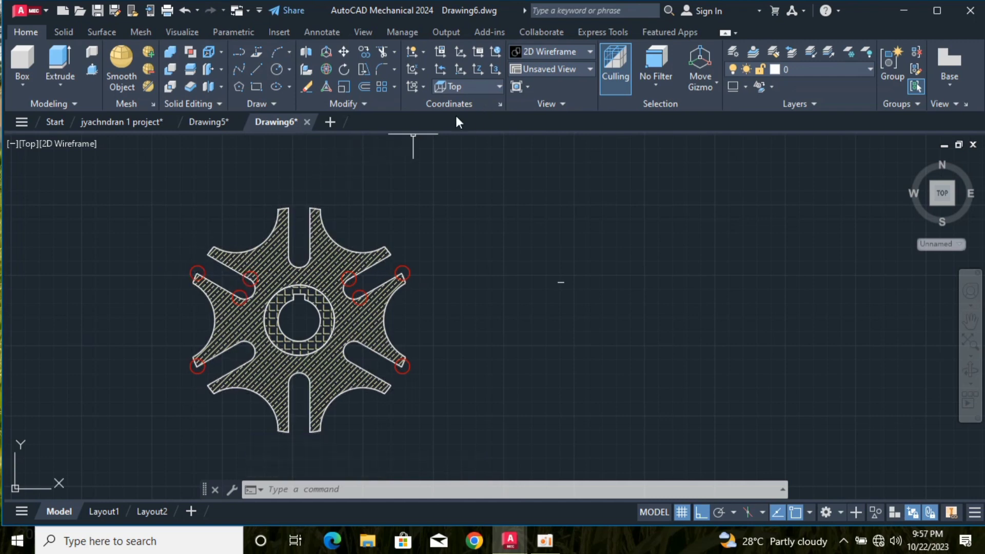
- Reopen the disc hatch and keep its pale yellow 248,246,176 colour
{"action": "left_click", "coordinate": [276, 227]}
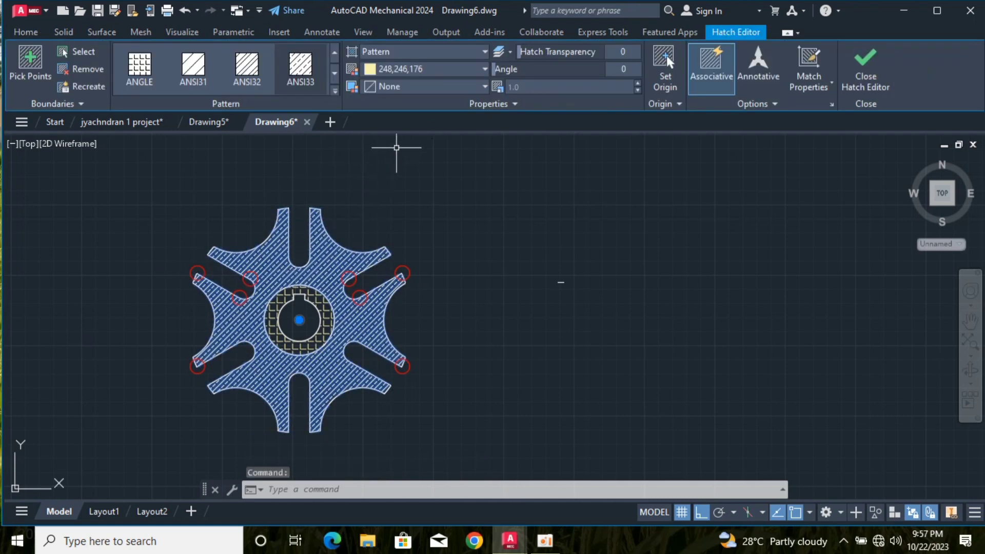
{"action": "left_click", "coordinate": [452, 69]}
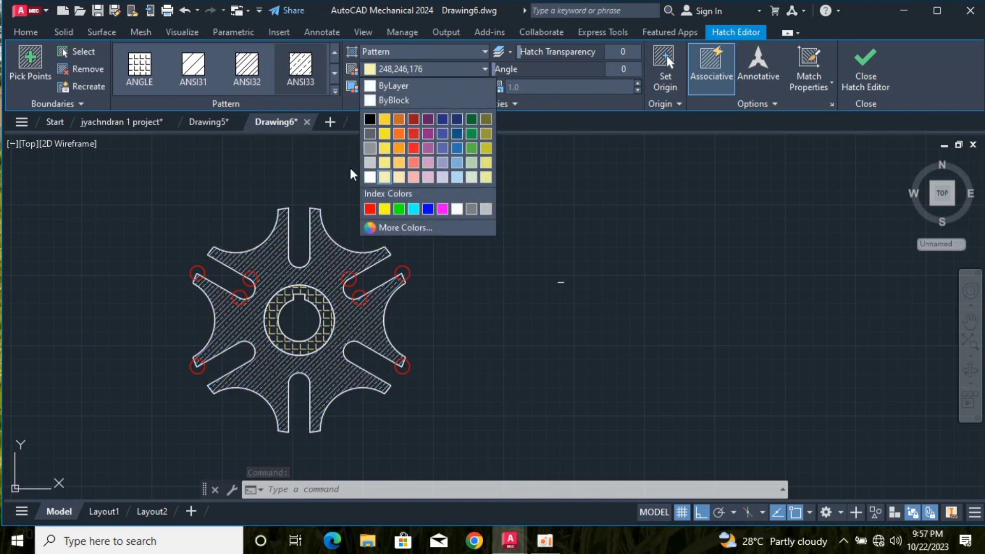
{"action": "left_click", "coordinate": [279, 190]}
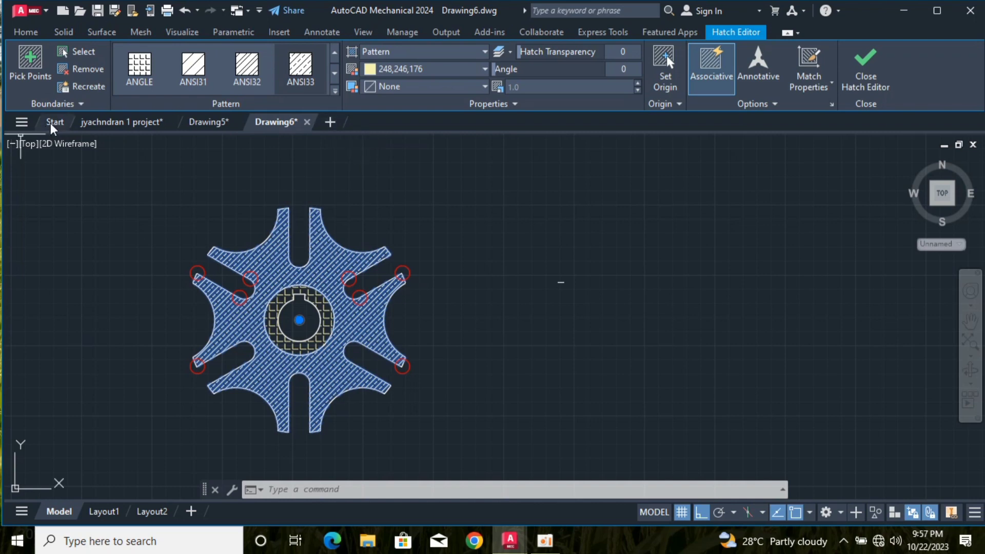
- Try the Hidden style, then settle on Realistic with culling turned off
{"action": "left_click", "coordinate": [66, 144]}
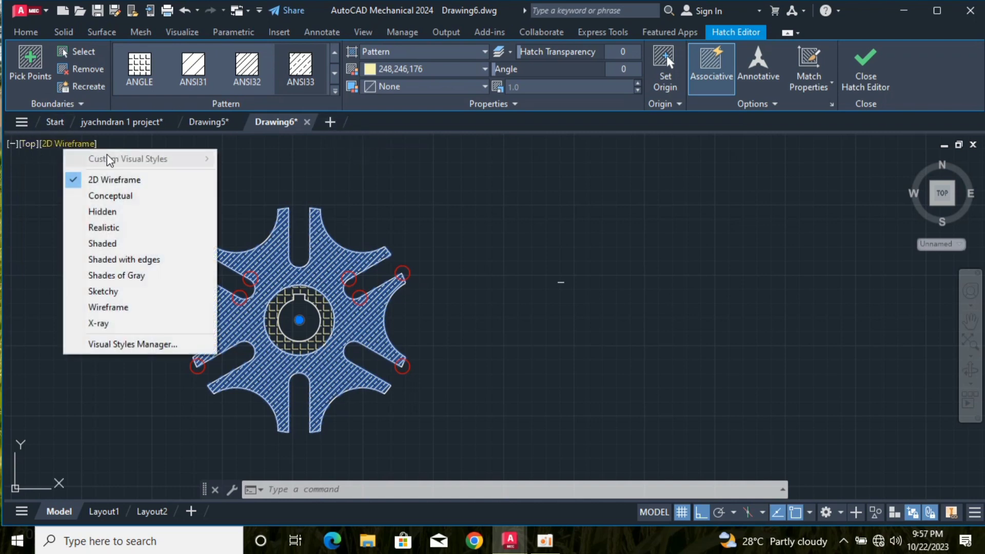
{"action": "left_click", "coordinate": [100, 213]}
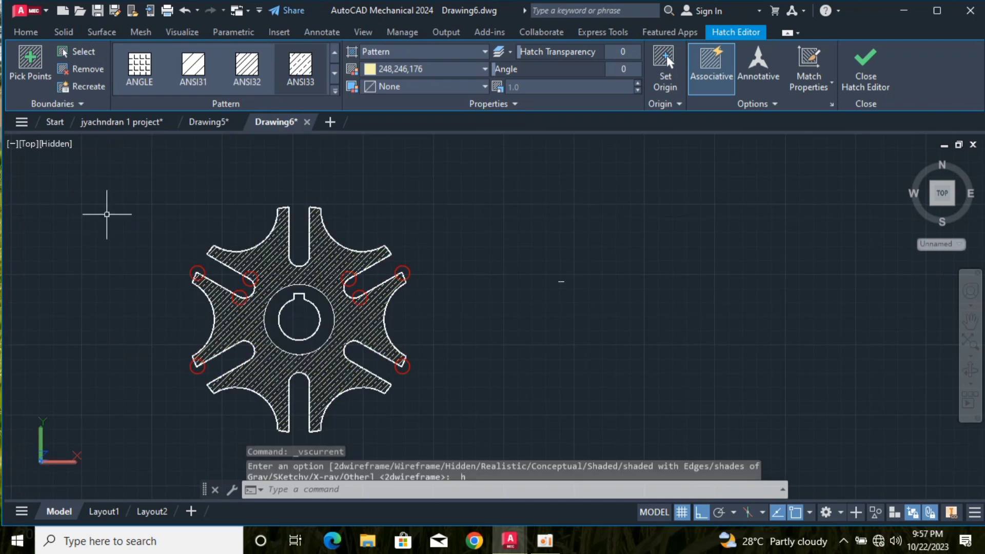
{"action": "left_click", "coordinate": [40, 142]}
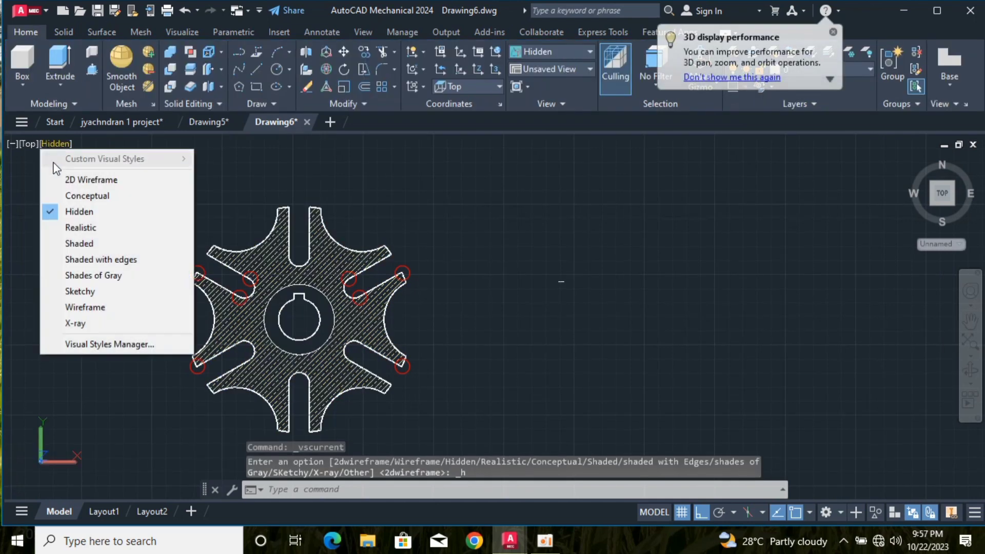
{"action": "left_click", "coordinate": [82, 227]}
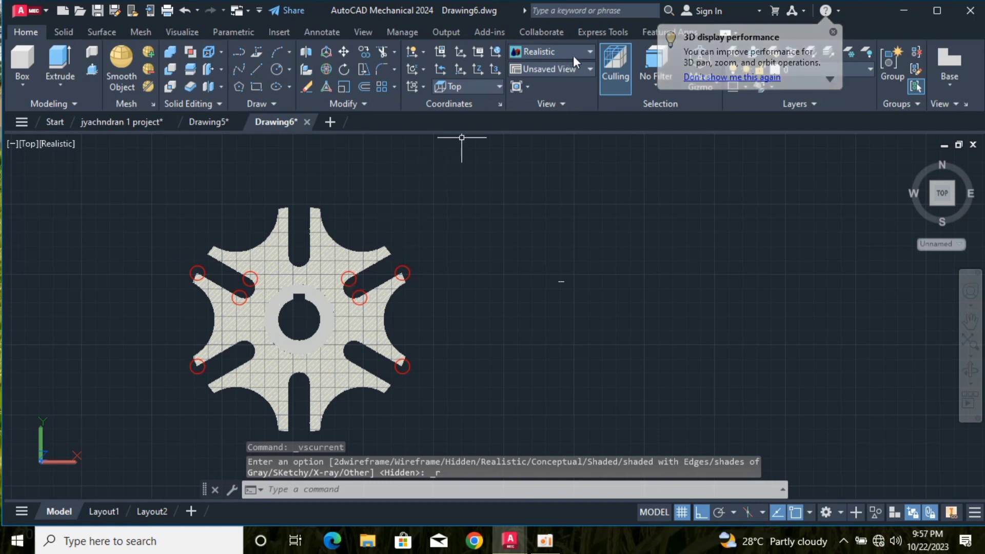
{"action": "left_click", "coordinate": [599, 66]}
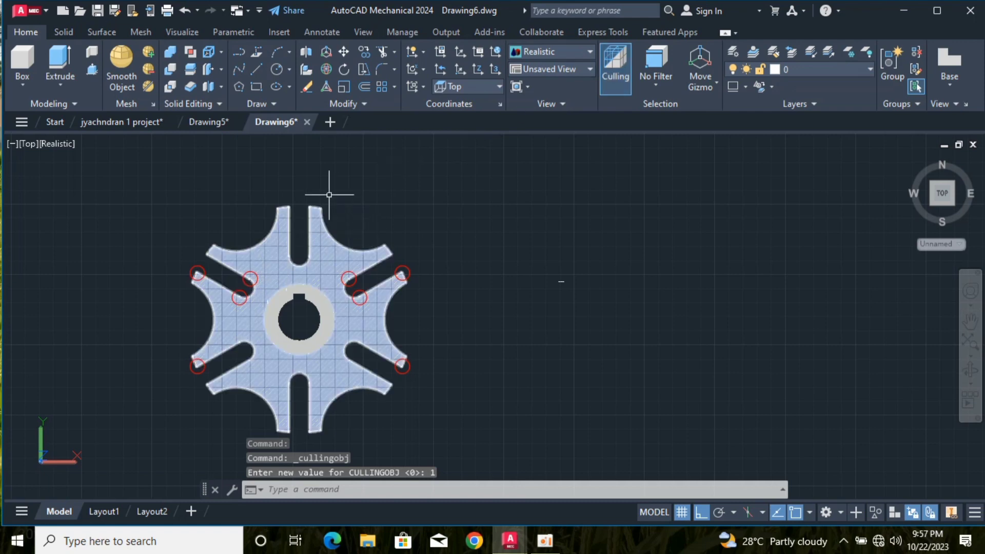
- Apply the Four: Equal viewport layout and activate the top-left viewport
{"action": "left_click", "coordinate": [10, 143]}
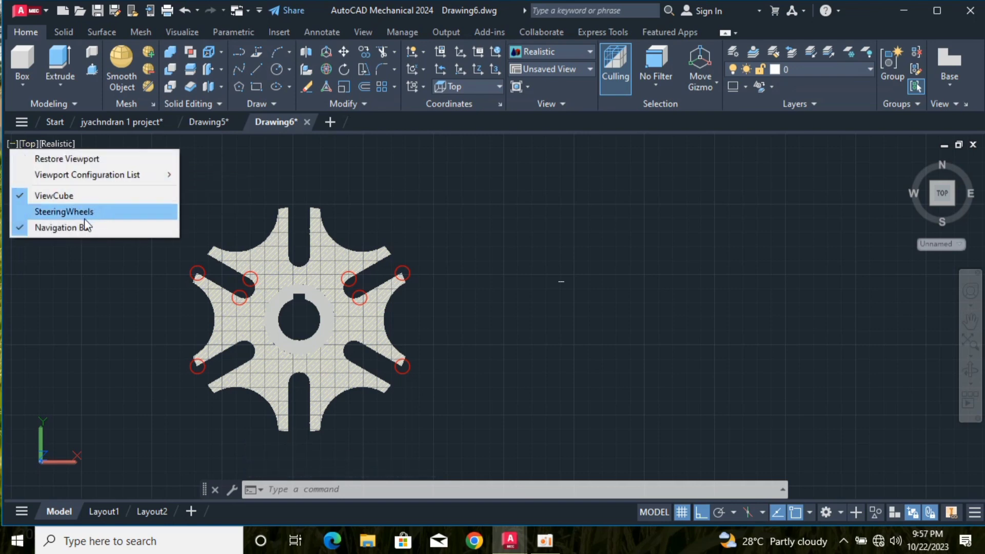
{"action": "mouse_move", "coordinate": [87, 174]}
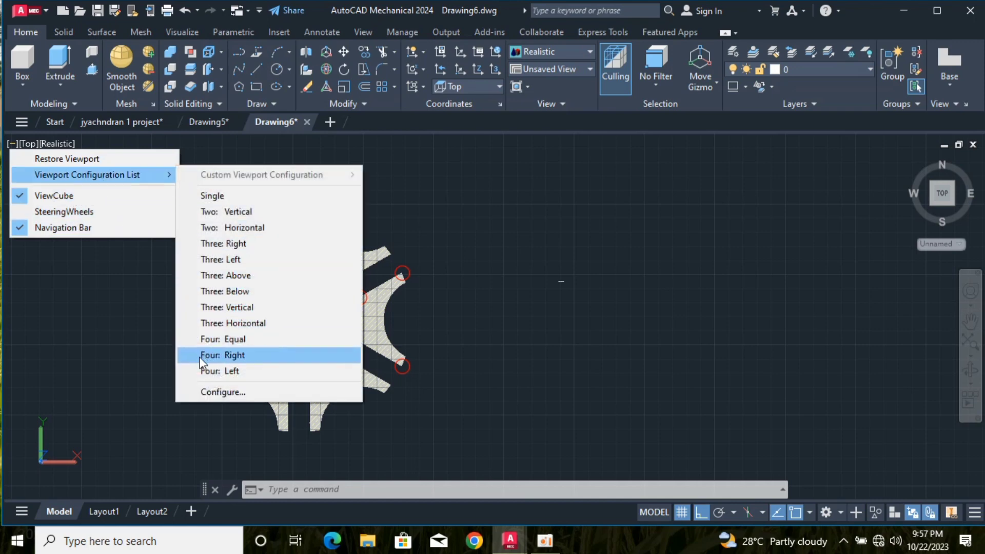
{"action": "left_click", "coordinate": [255, 339]}
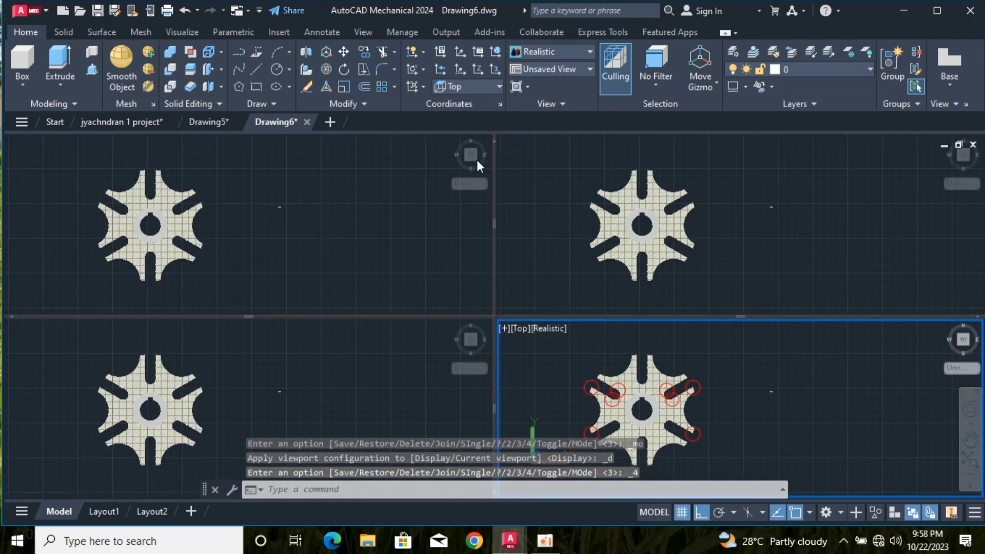
{"action": "left_click", "coordinate": [144, 167]}
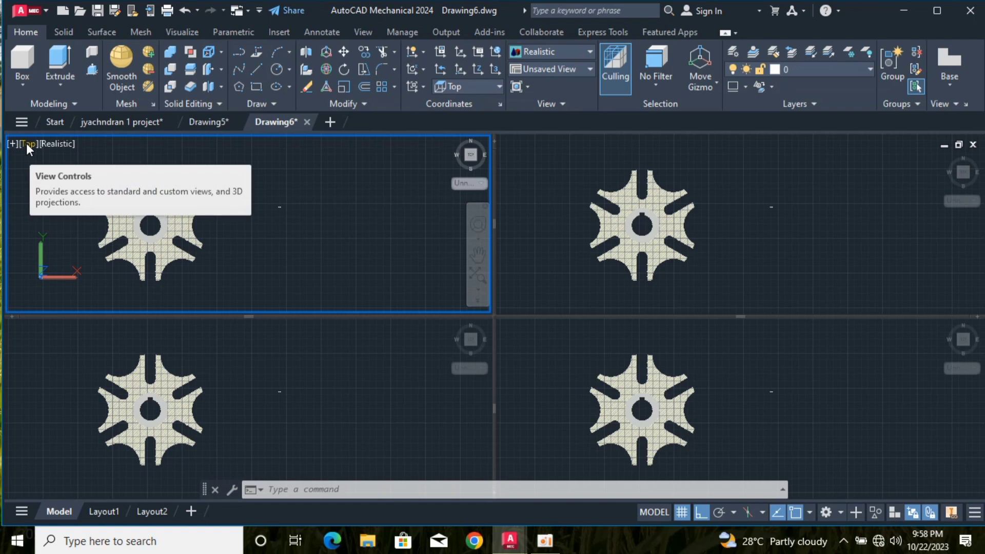
- Set the top-left viewport to the Front view in 2D Wireframe style
{"action": "left_click", "coordinate": [27, 144]}
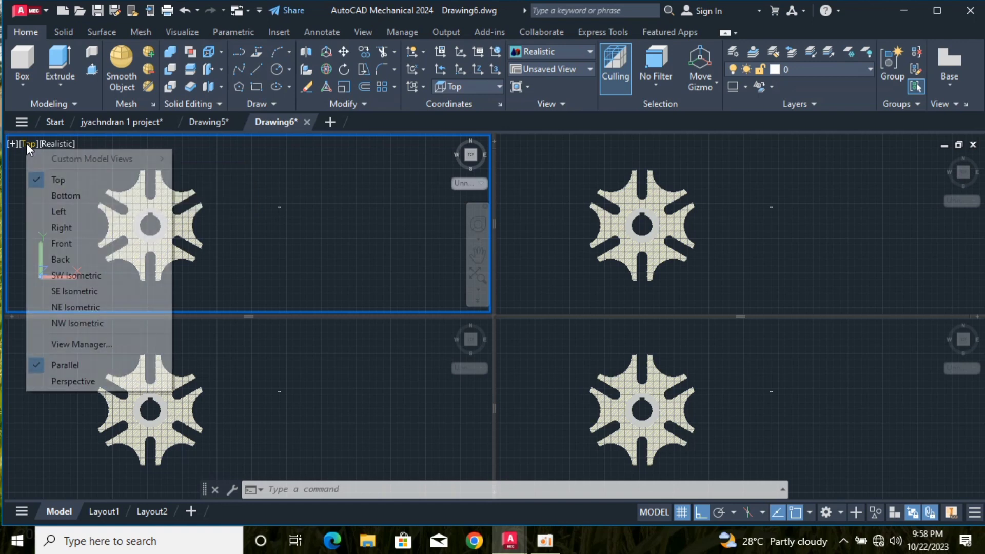
{"action": "left_click", "coordinate": [76, 243]}
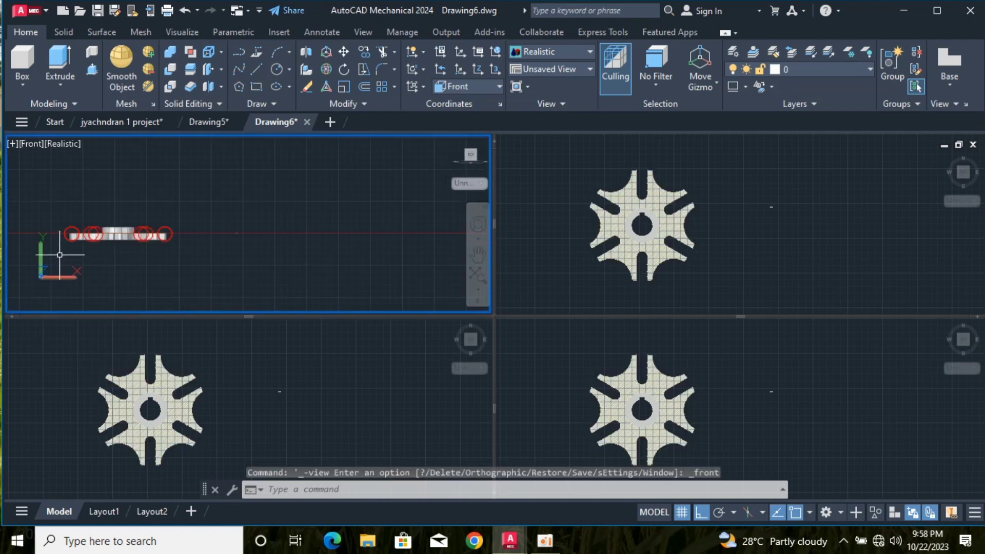
{"action": "scroll", "coordinate": [60, 251], "scroll_direction": "up", "scroll_amount": 5}
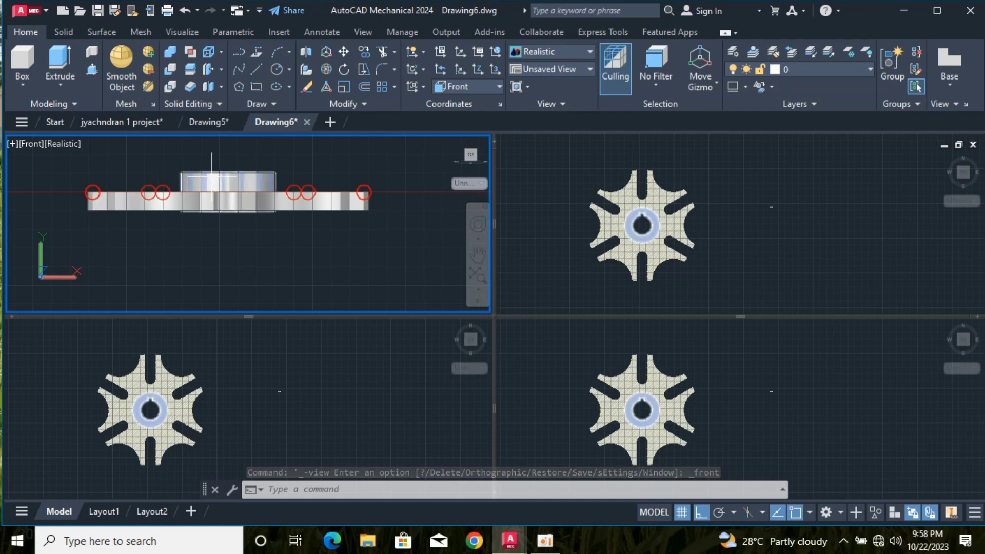
{"action": "scroll", "coordinate": [163, 174], "scroll_direction": "up", "scroll_amount": 2}
{"action": "scroll", "coordinate": [185, 164], "scroll_direction": "down", "scroll_amount": 1}
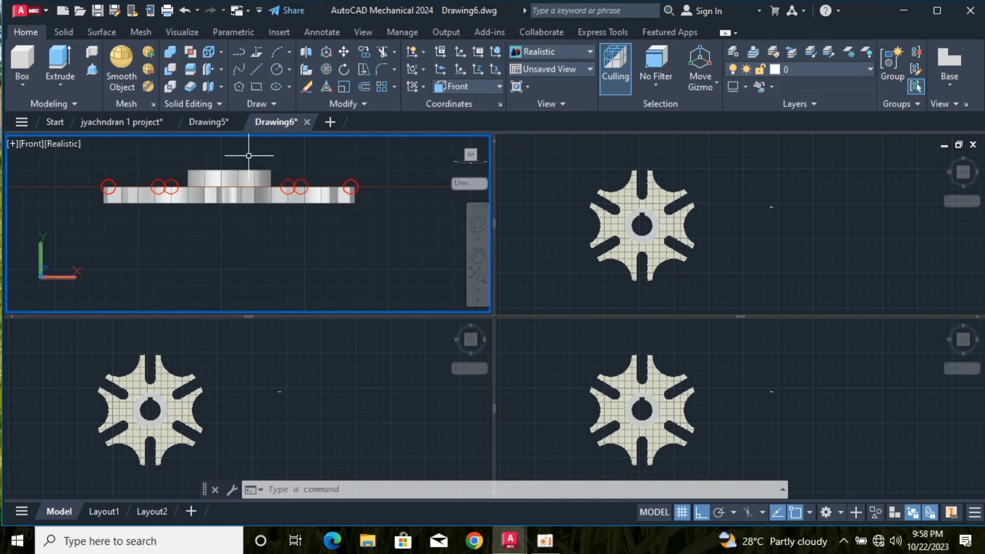
{"action": "scroll", "coordinate": [277, 151], "scroll_direction": "up", "scroll_amount": 1}
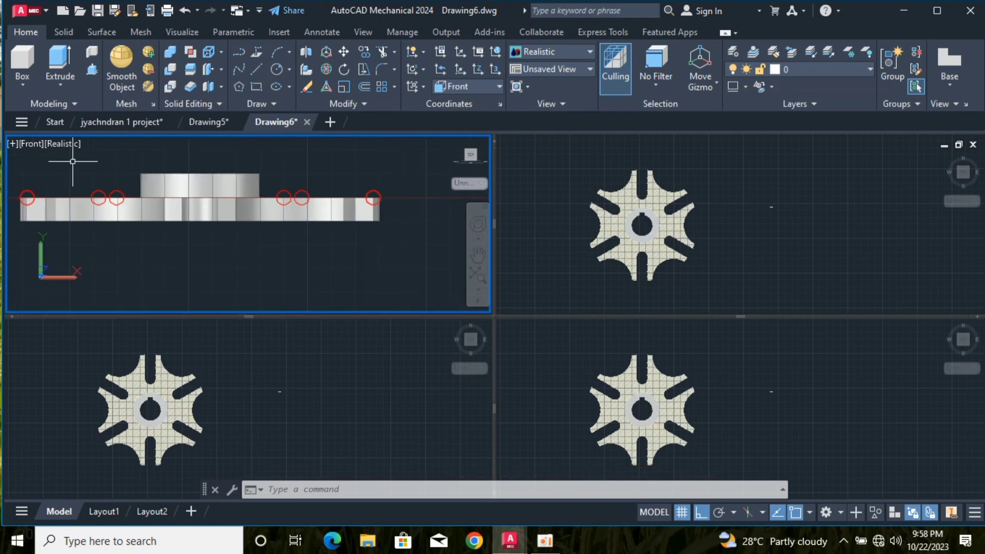
{"action": "left_click", "coordinate": [55, 145]}
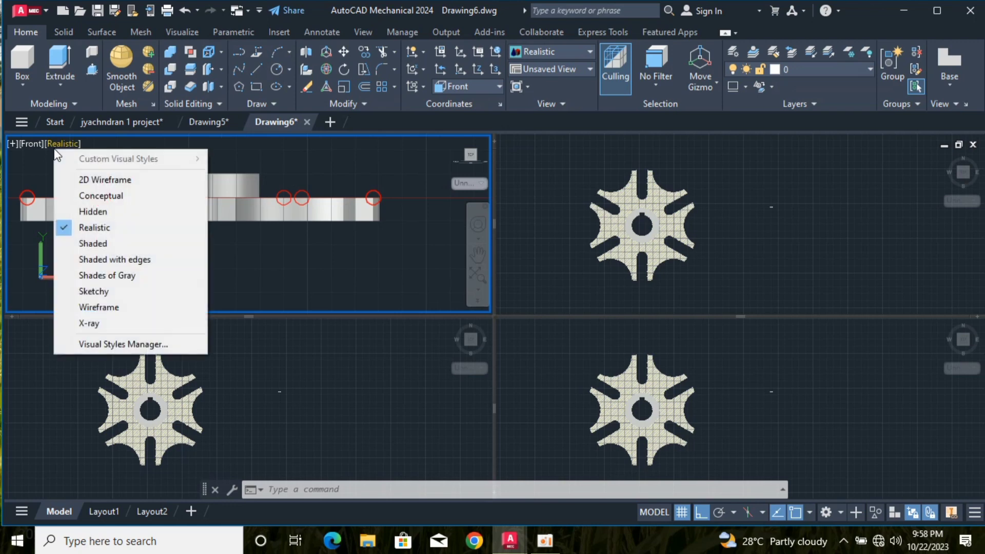
{"action": "left_click", "coordinate": [99, 182]}
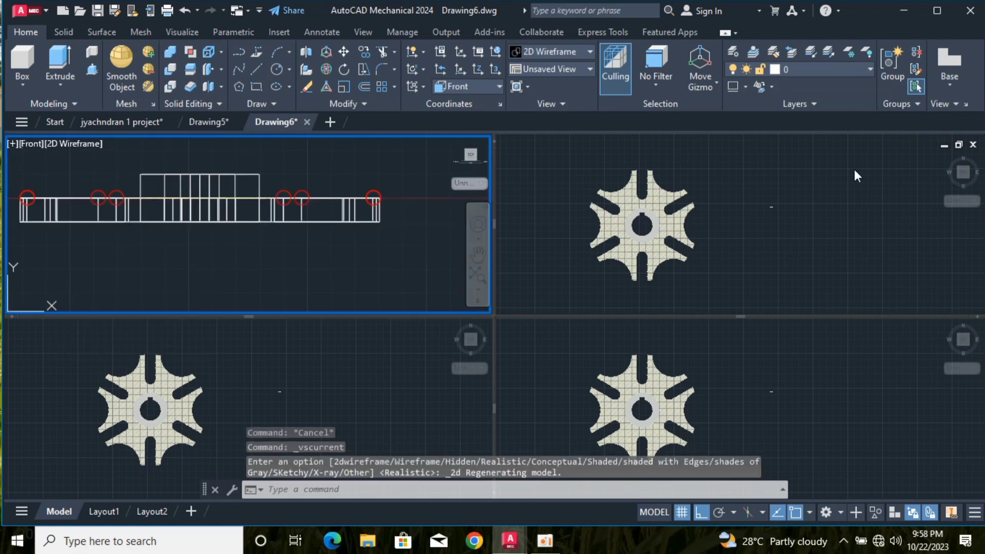
- Set the top-right viewport to the Left preset view
{"action": "left_click", "coordinate": [820, 201]}
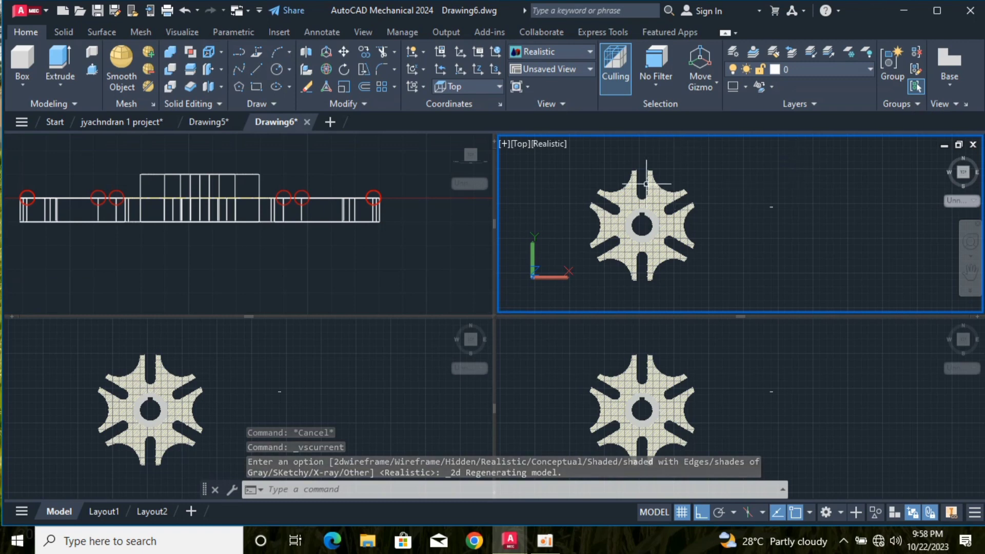
{"action": "left_click", "coordinate": [527, 148]}
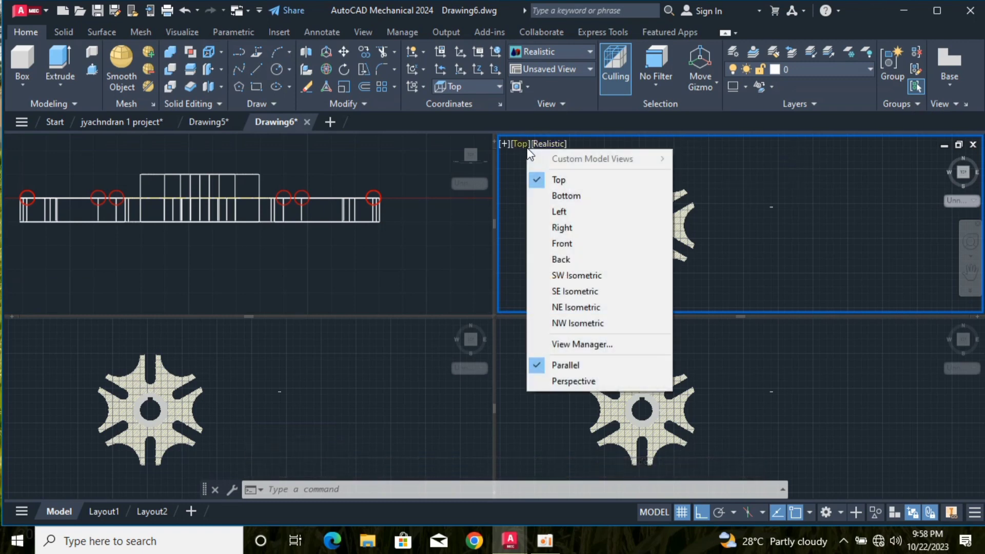
{"action": "left_click", "coordinate": [556, 212]}
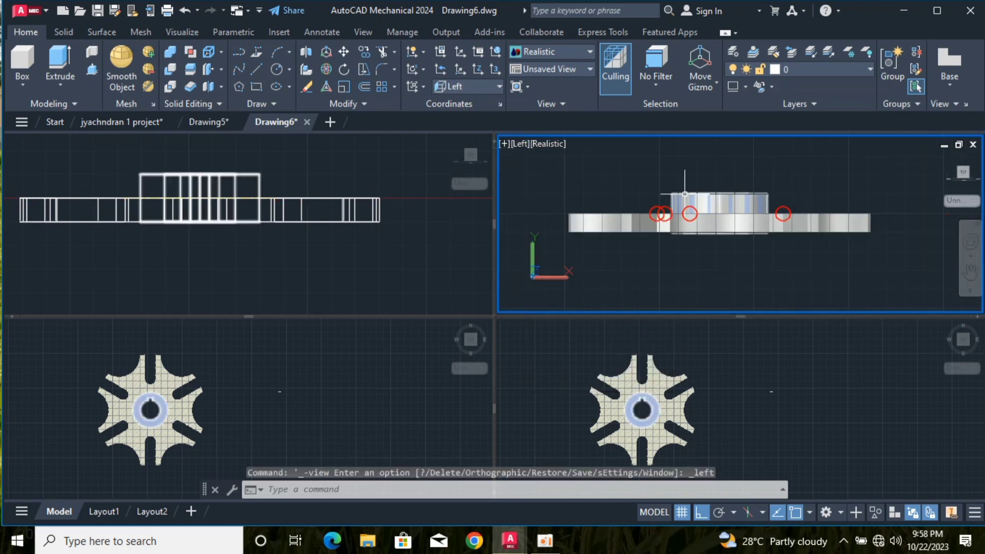
{"action": "left_click", "coordinate": [277, 377]}
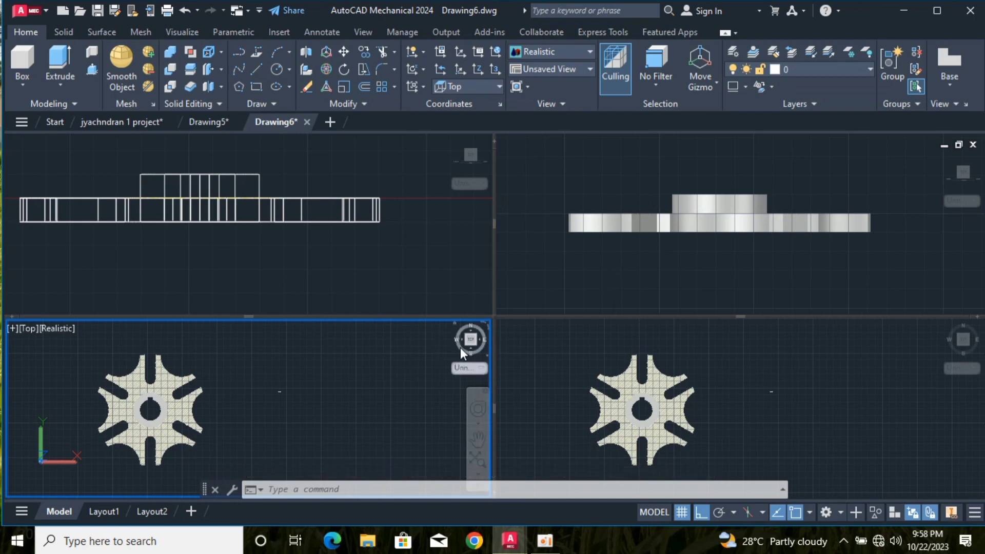
- Render the bottom-left top view in 2D Wireframe and turn the bottom-right viewport to SW Isometric
{"action": "left_click", "coordinate": [70, 329]}
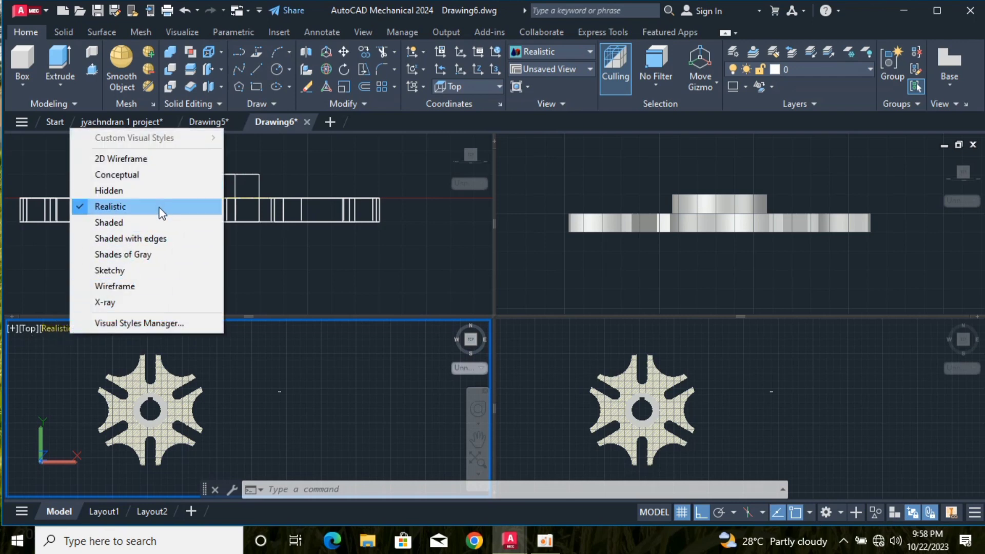
{"action": "left_click", "coordinate": [168, 161]}
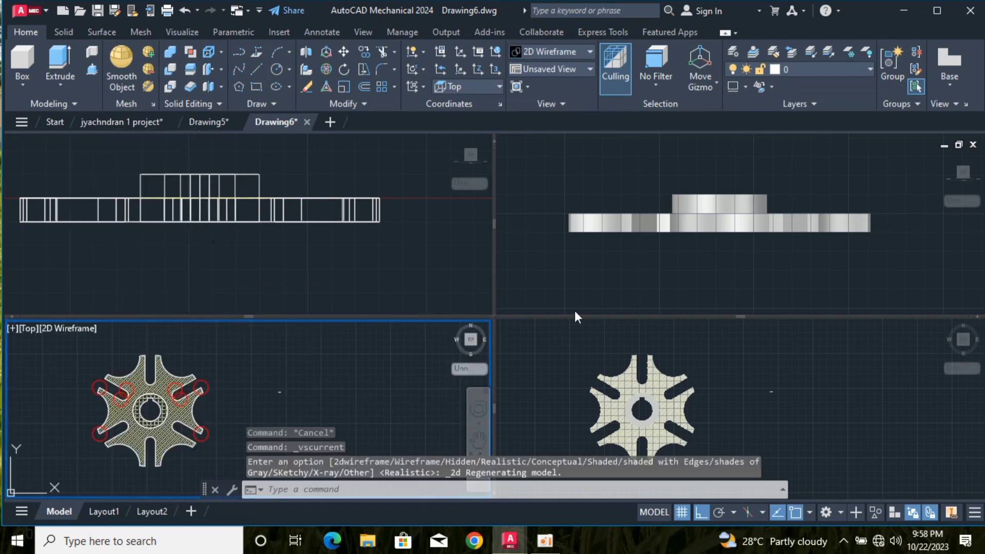
{"action": "left_click", "coordinate": [584, 349]}
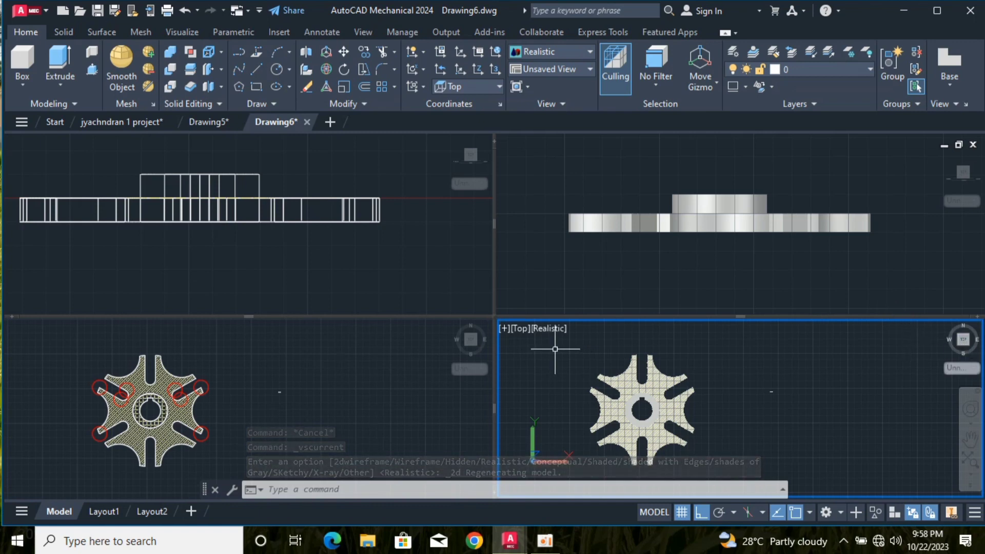
{"action": "left_click", "coordinate": [521, 329]}
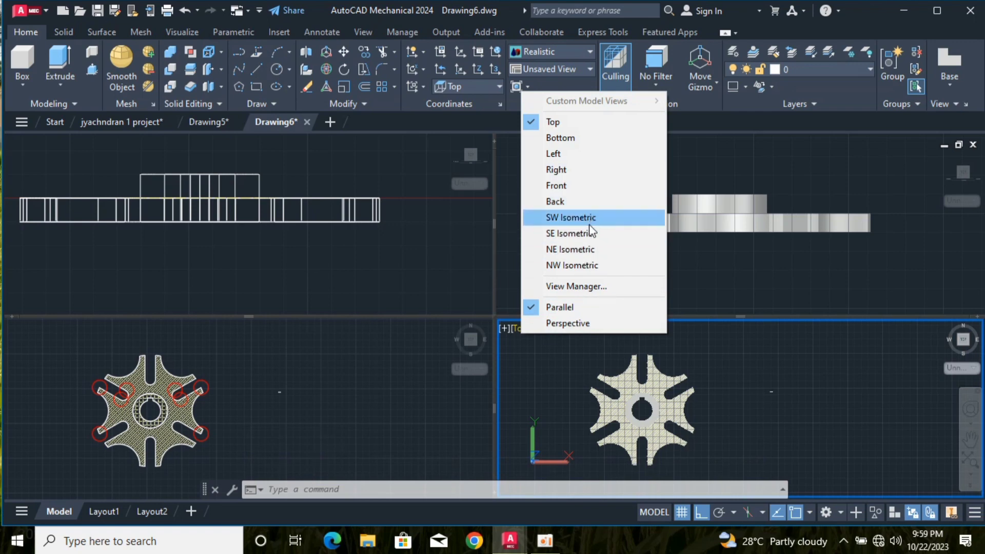
{"action": "left_click", "coordinate": [570, 217]}
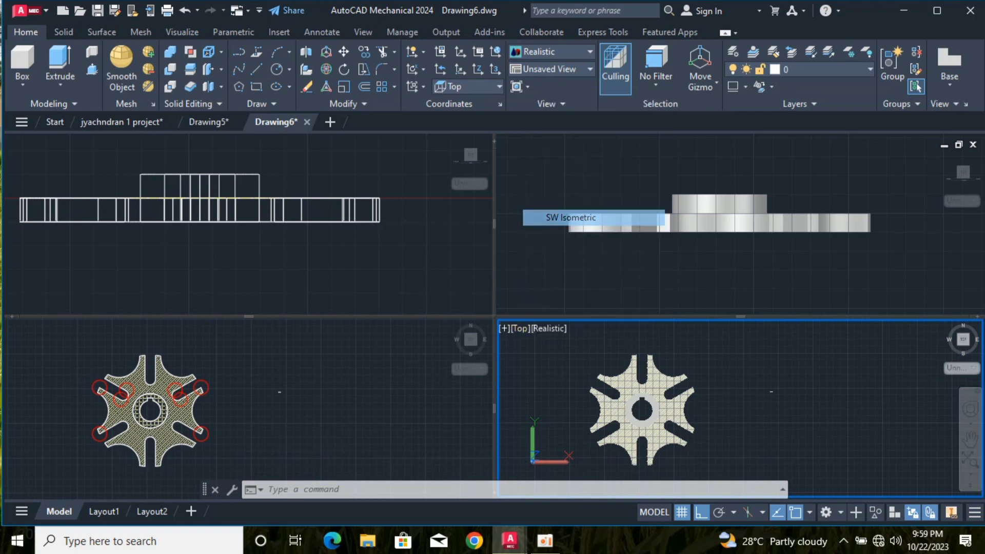